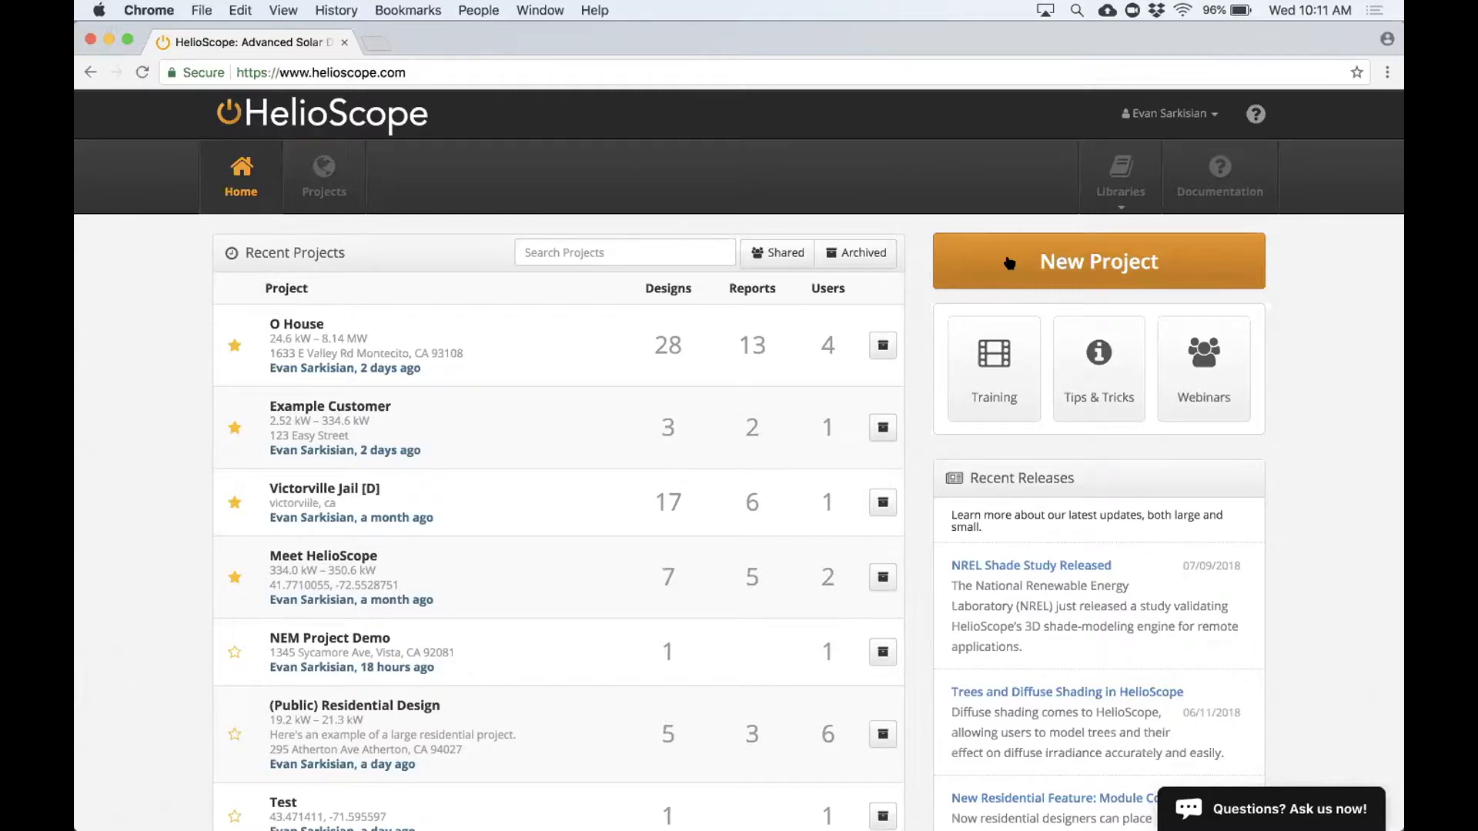
- Create a new project named Tracker Project, with the site's street address and the PVB Profile
{"action": "left_click", "coordinate": [1030, 265]}
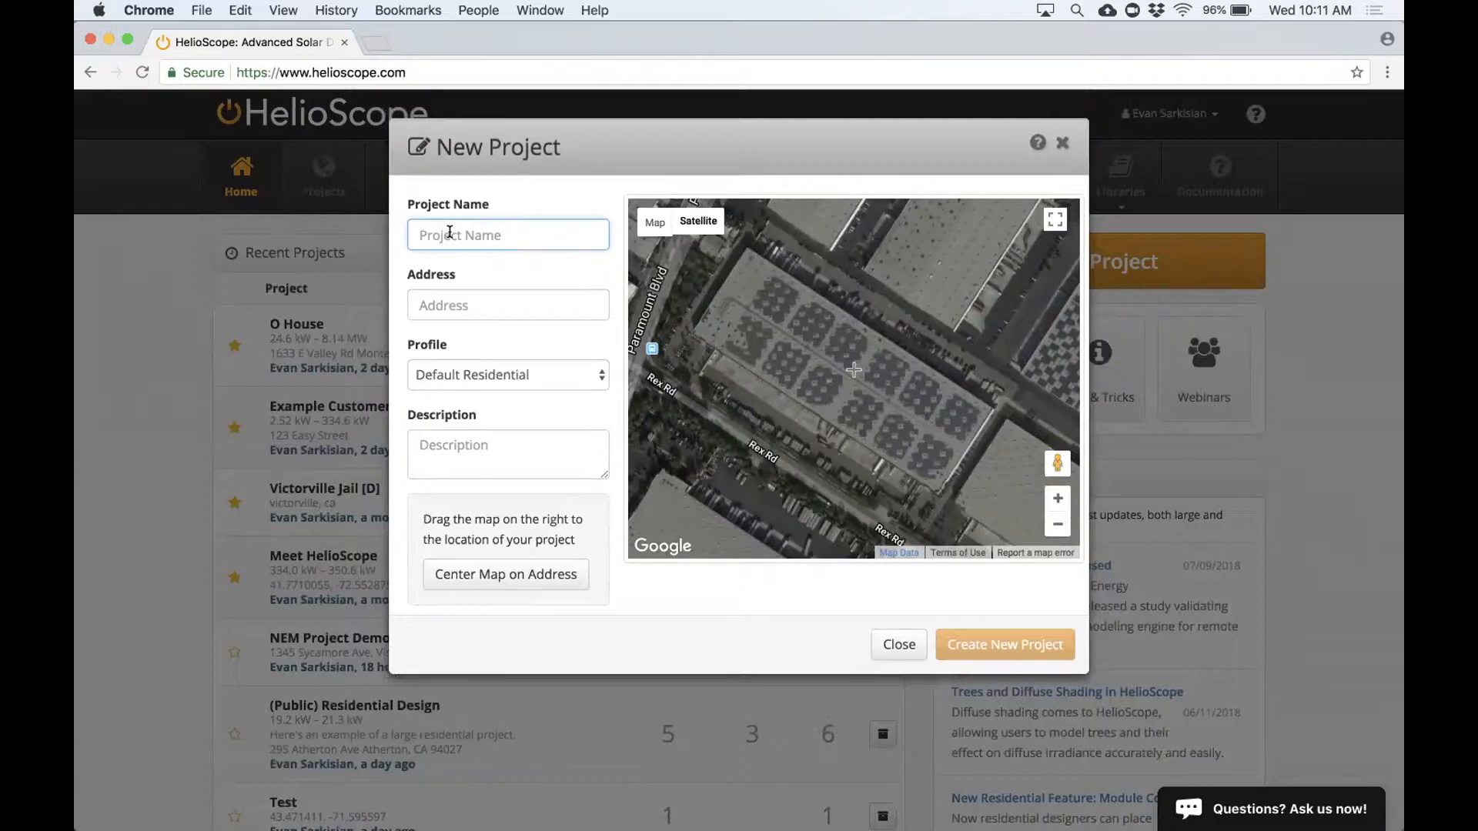
{"action": "type", "text": "Tracker Project"}
{"action": "key", "text": "Tab"}
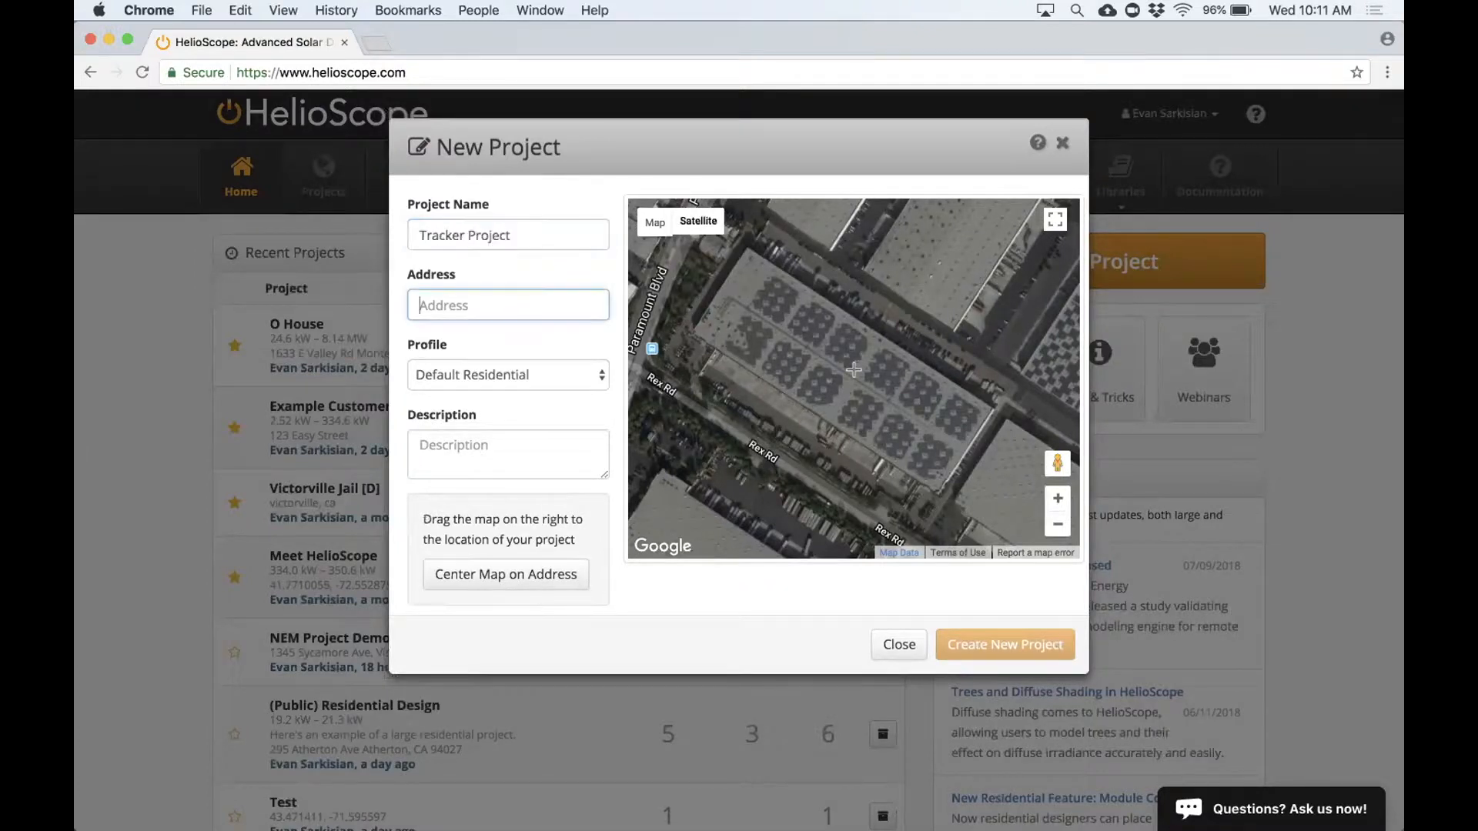
{"action": "key", "text": "super+v"}
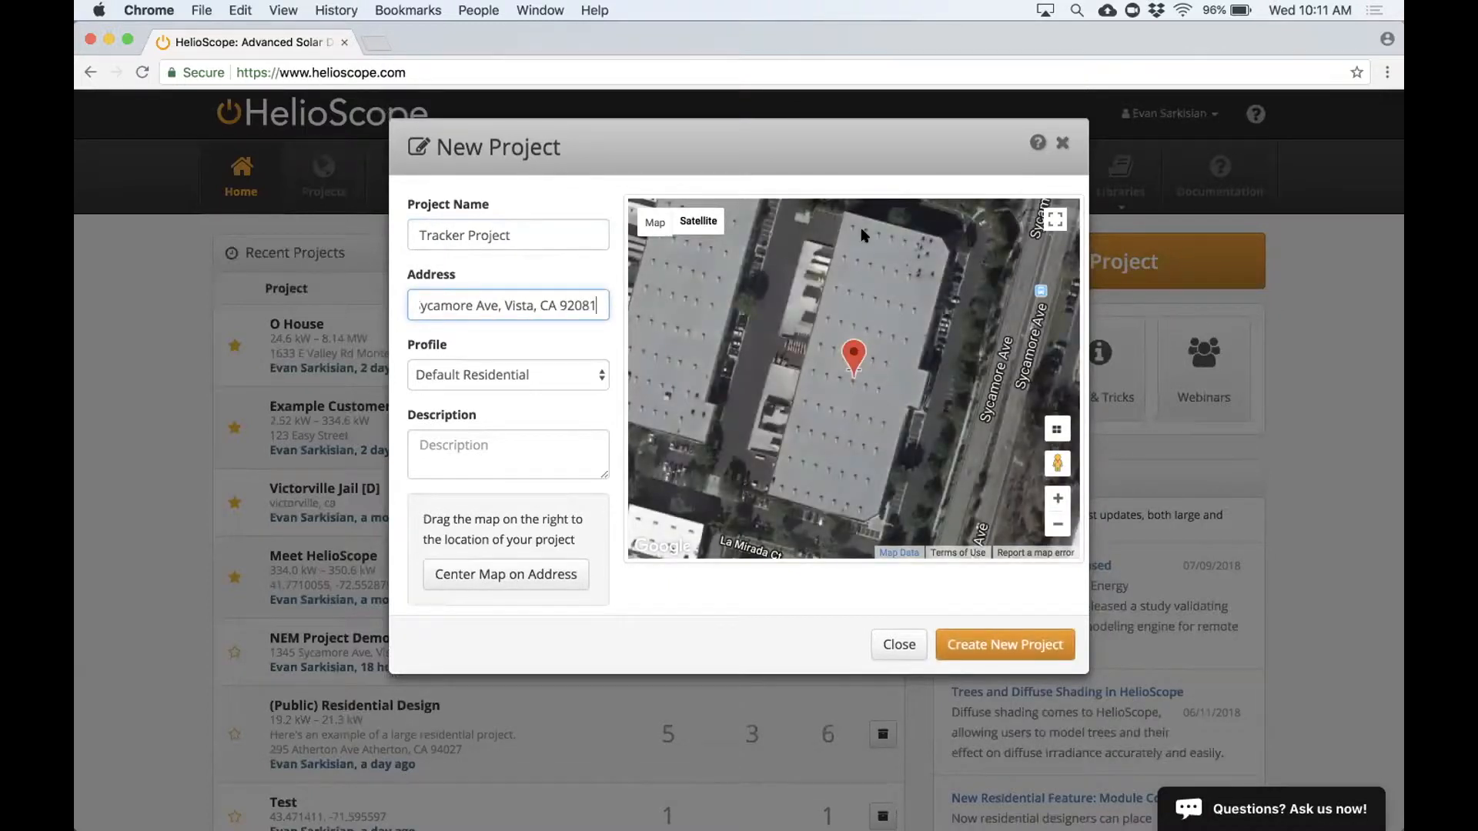
{"action": "left_click", "coordinate": [410, 348]}
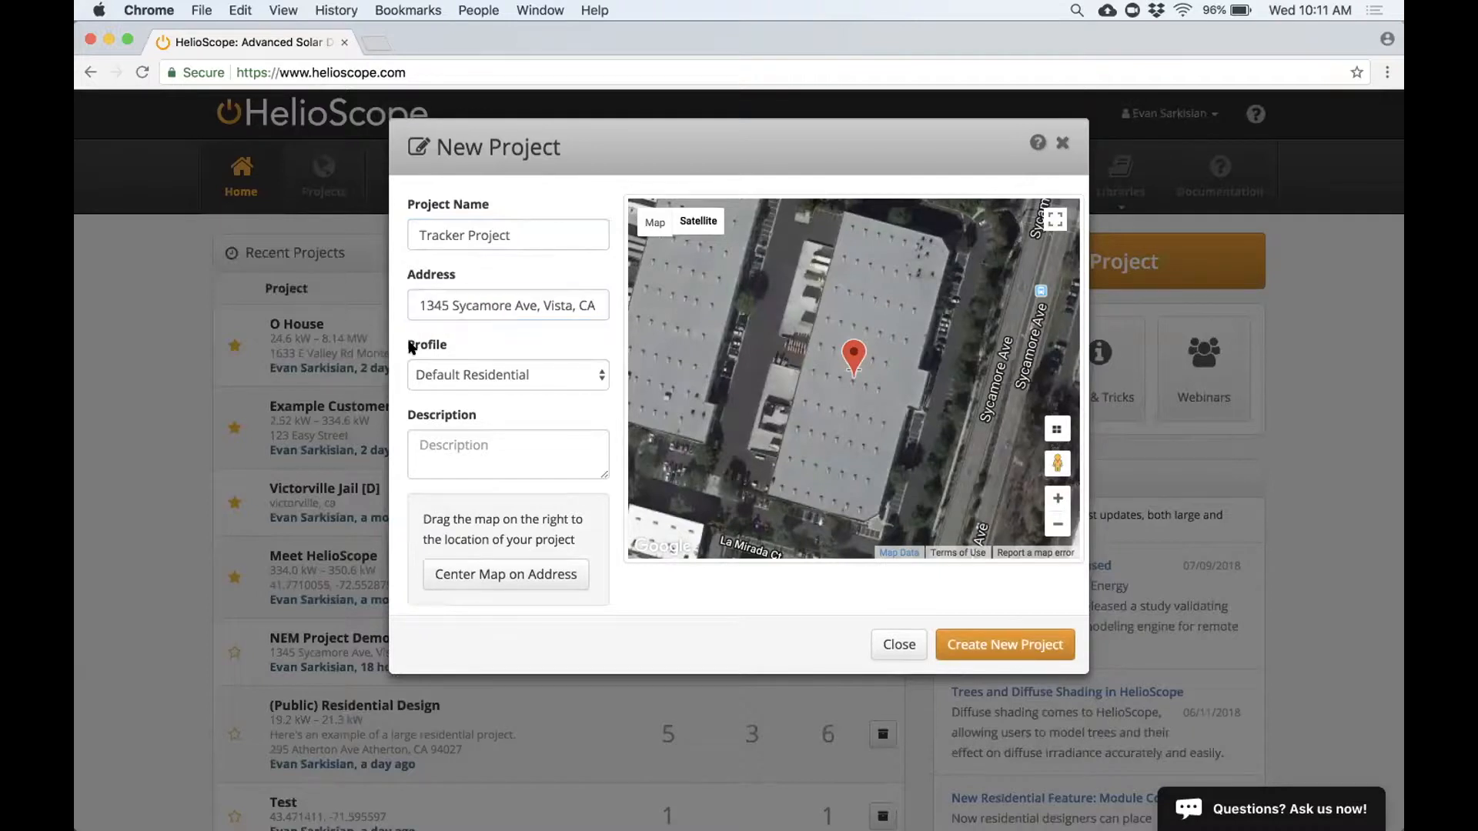
{"action": "left_click", "coordinate": [435, 378]}
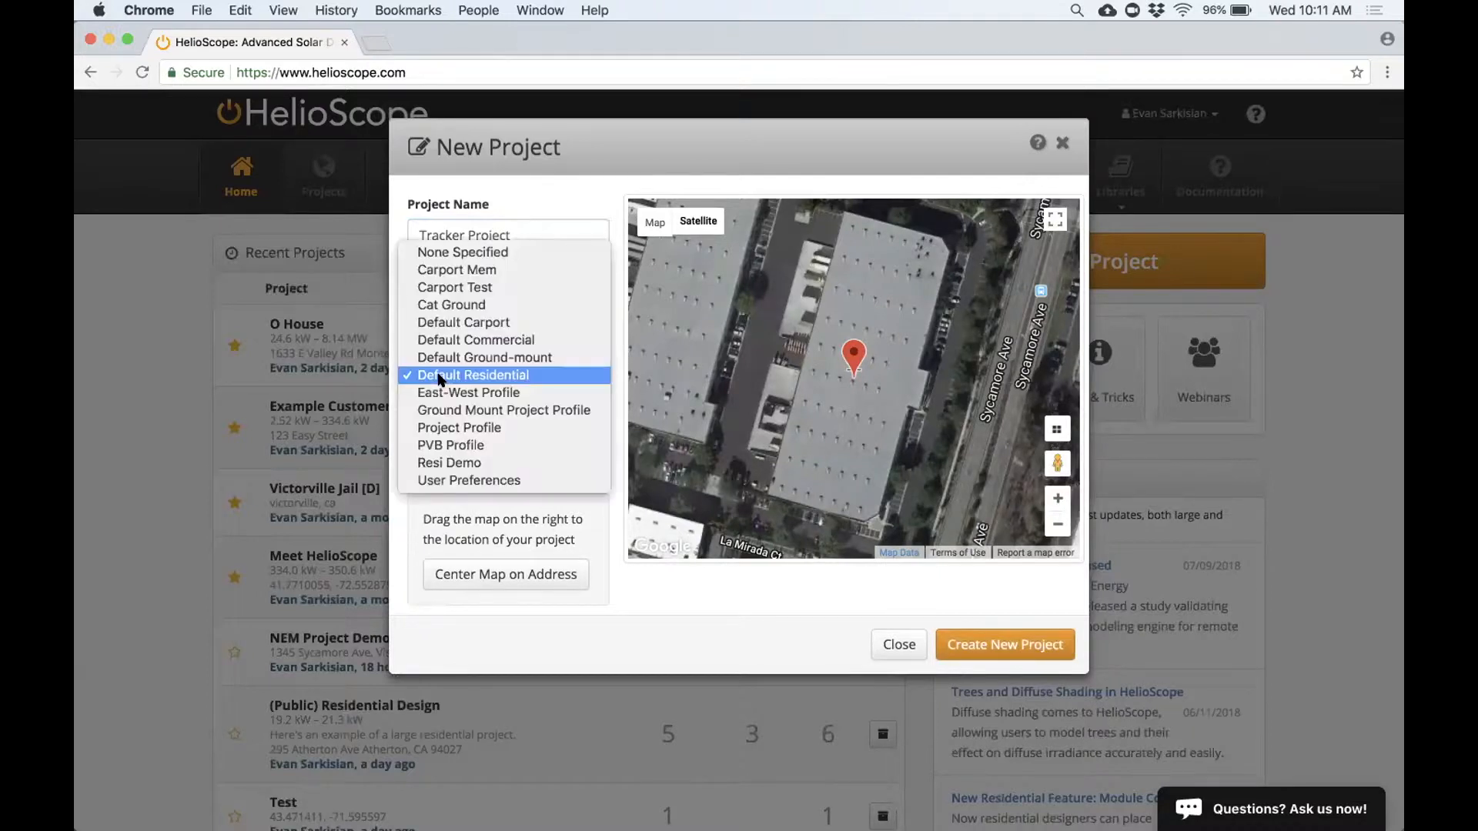
{"action": "left_click", "coordinate": [485, 445]}
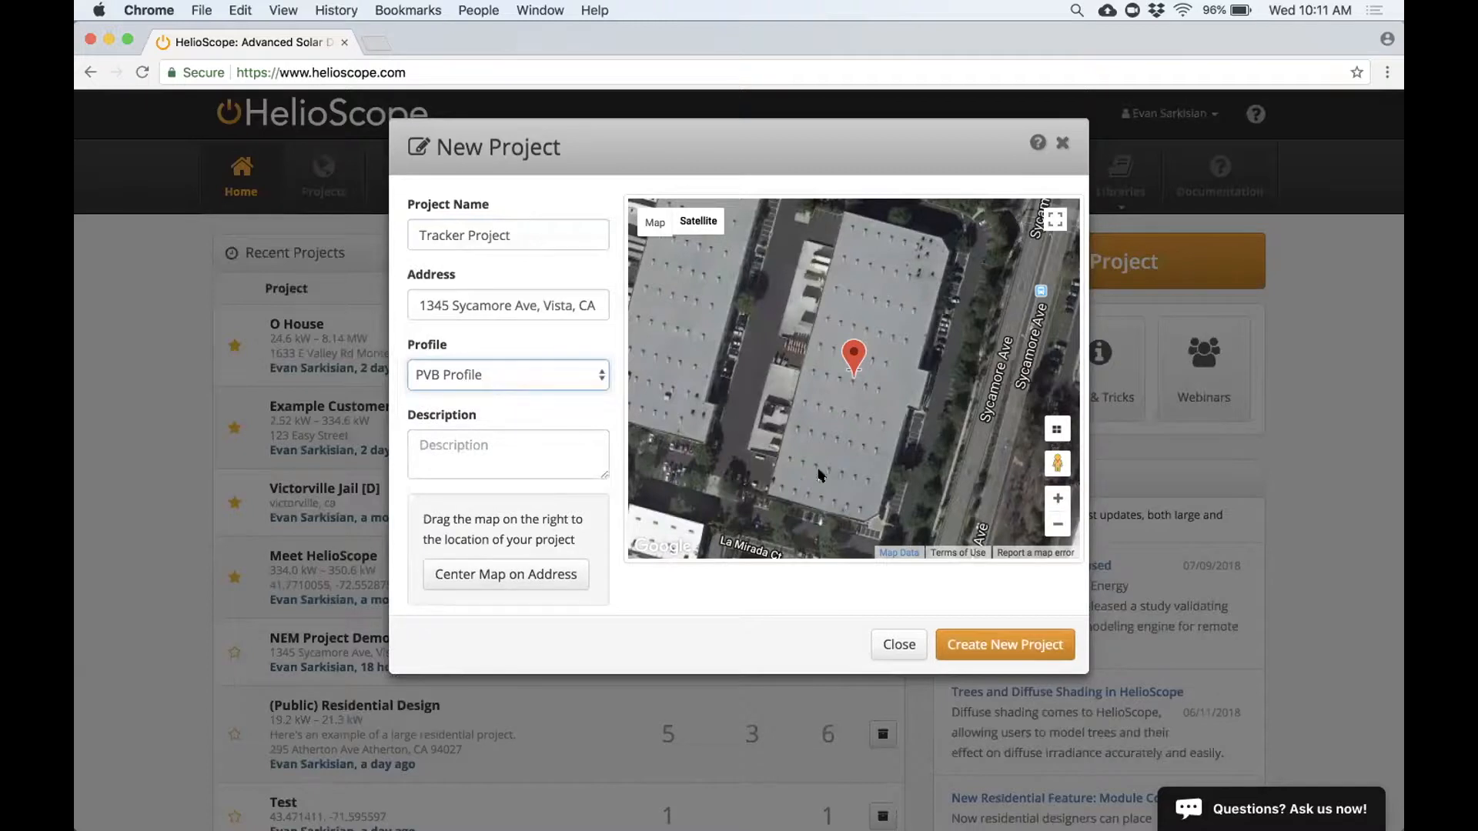
{"action": "left_click", "coordinate": [1005, 646]}
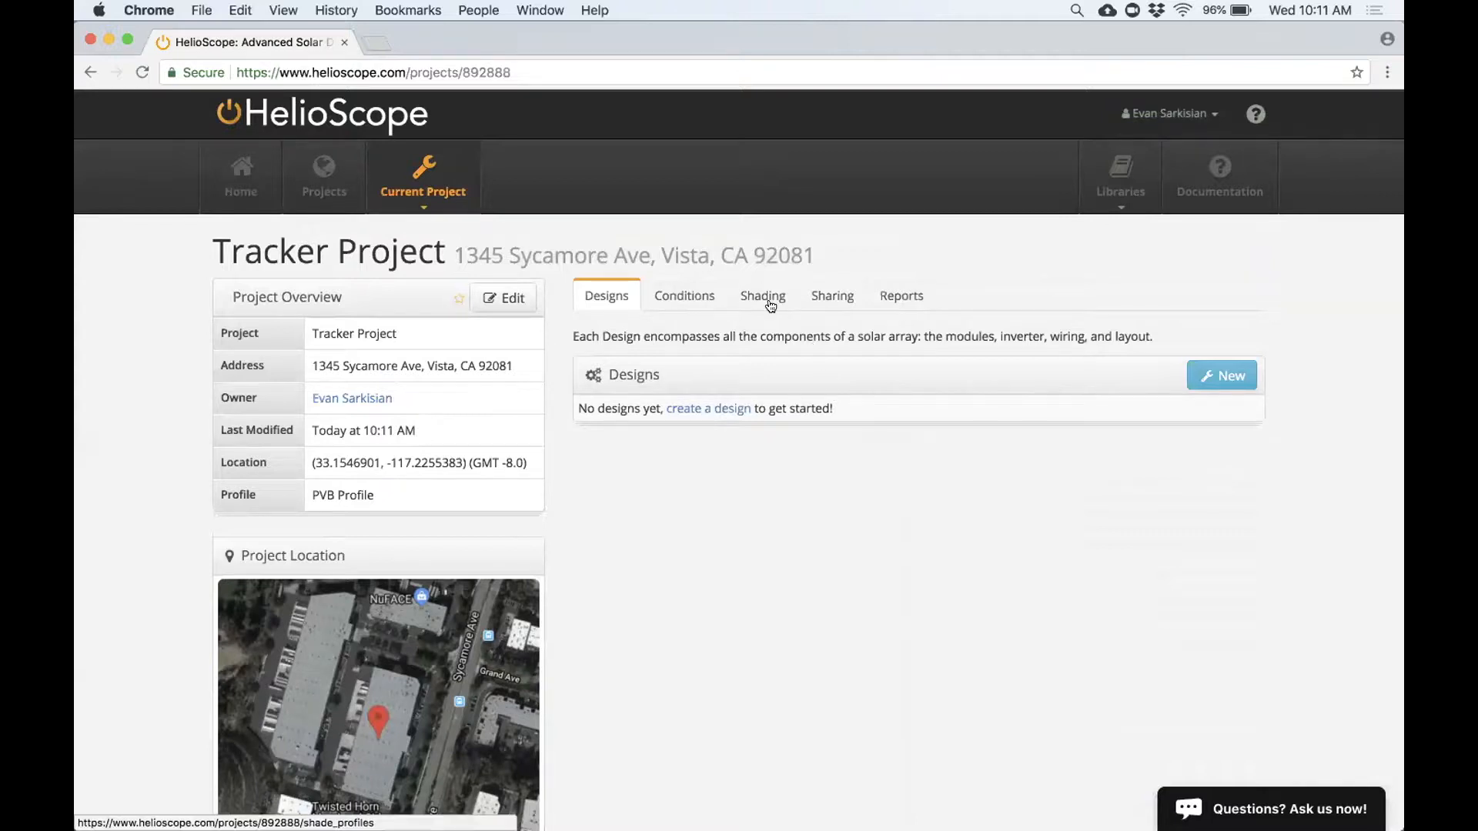
- Add a new design to the project with the description Tracker and open it in the designer
{"action": "left_click", "coordinate": [1209, 381]}
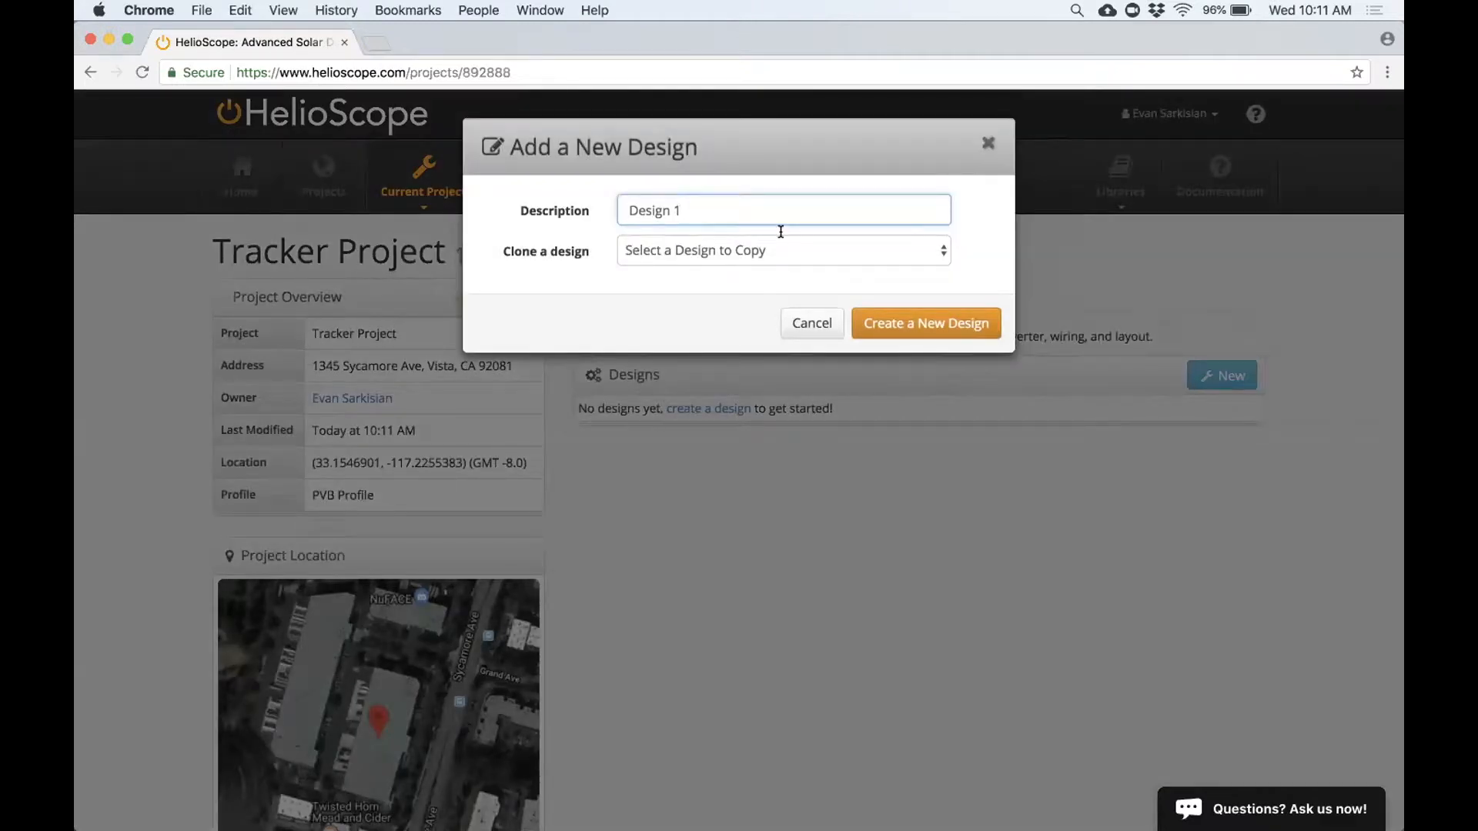
{"action": "key", "text": "BackSpace"}
{"action": "key", "text": "BackSpace"}
{"action": "key", "text": "BackSpace"}
{"action": "key", "text": "BackSpace"}
{"action": "key", "text": "BackSpace"}
{"action": "key", "text": "BackSpace"}
{"action": "key", "text": "BackSpace"}
{"action": "key", "text": "BackSpace"}
{"action": "type", "text": "Tracker"}
{"action": "key", "text": "Return"}
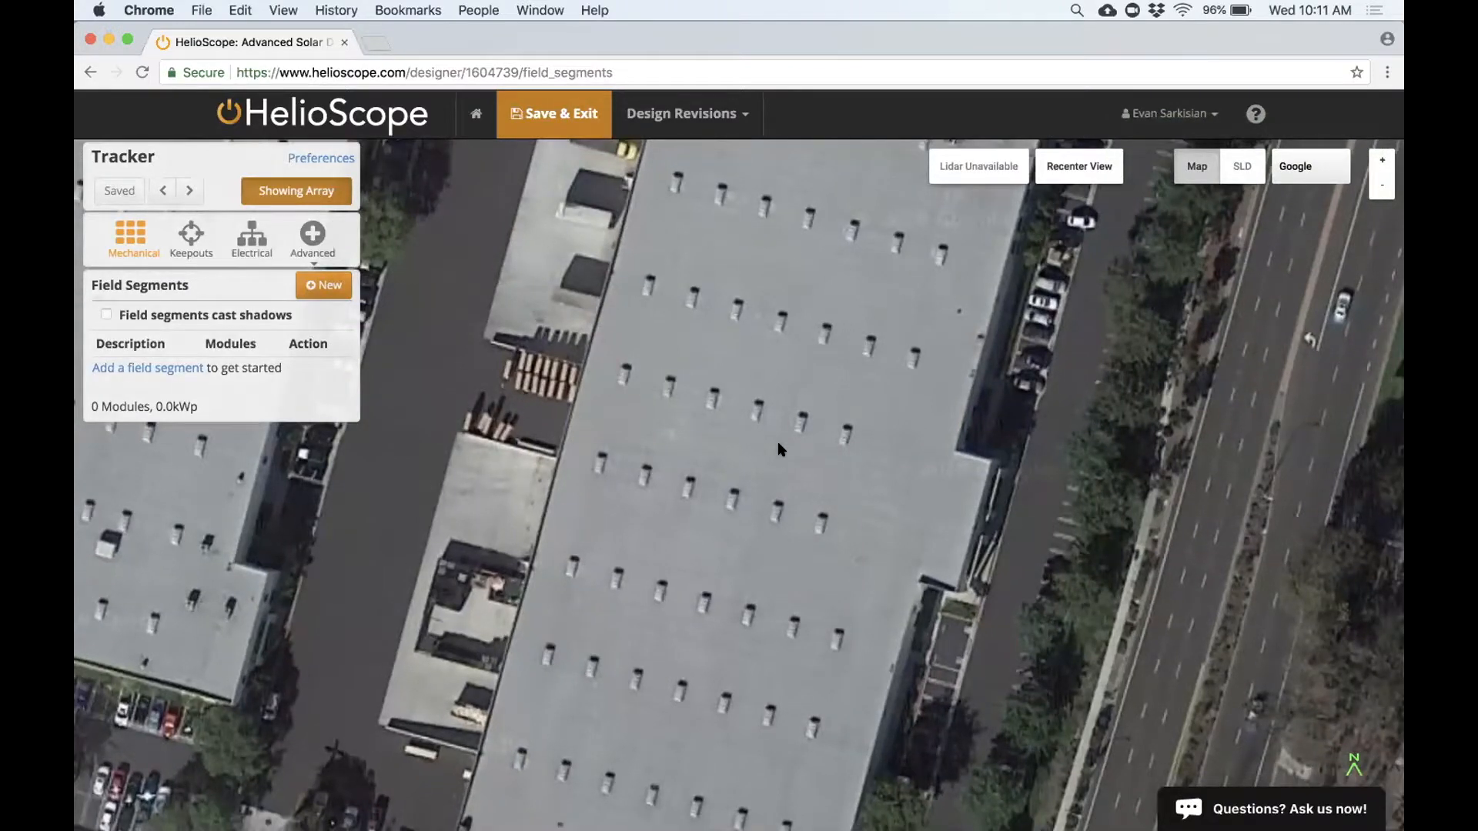
- Check which map imagery sources are available for the site
{"action": "scroll", "coordinate": [782, 449], "scroll_direction": "down", "scroll_amount": 5}
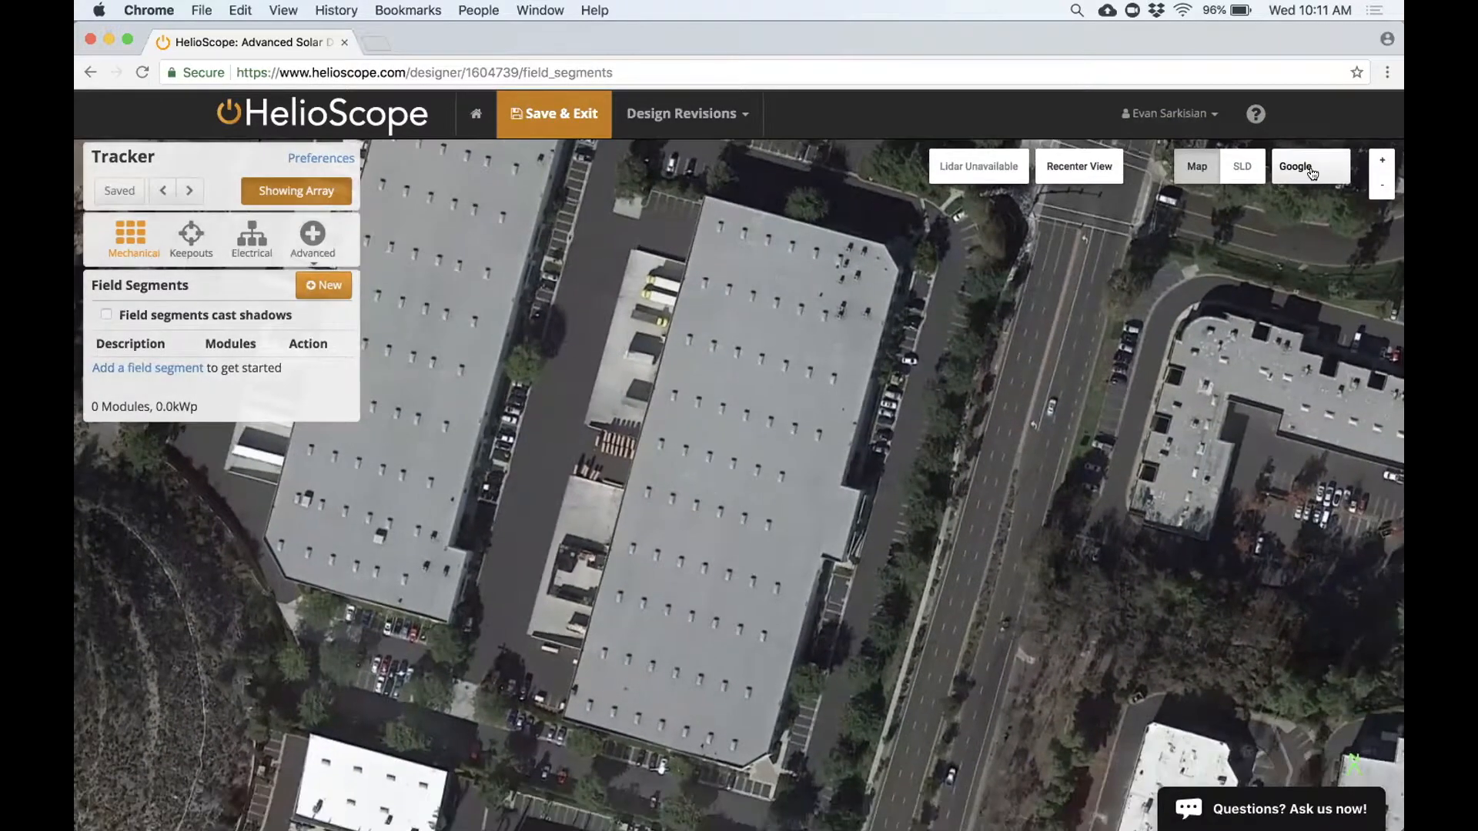
{"action": "left_click", "coordinate": [1300, 166]}
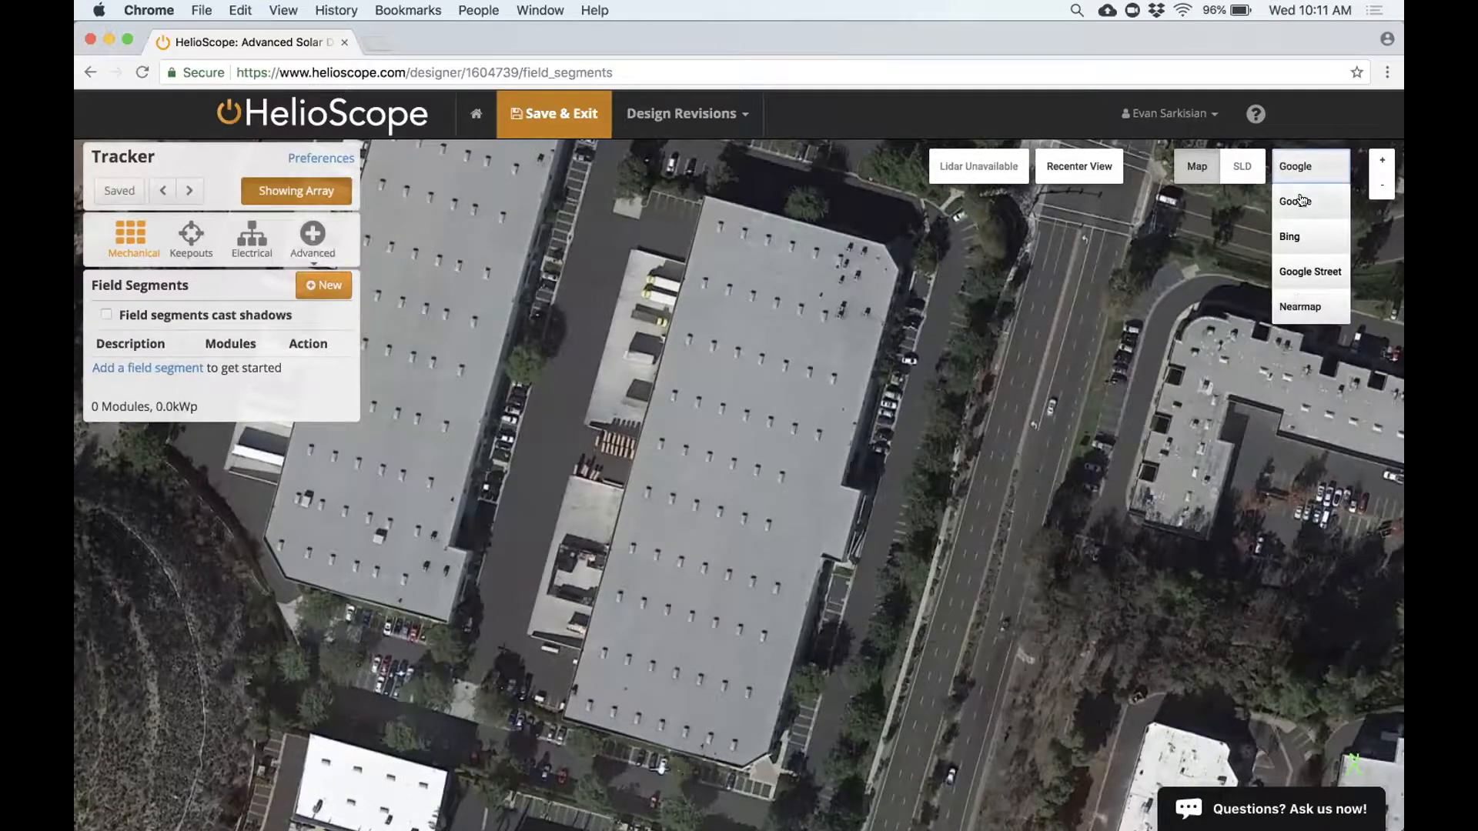
{"action": "left_click_drag", "start_coordinate": [804, 351], "coordinate": [748, 331]}
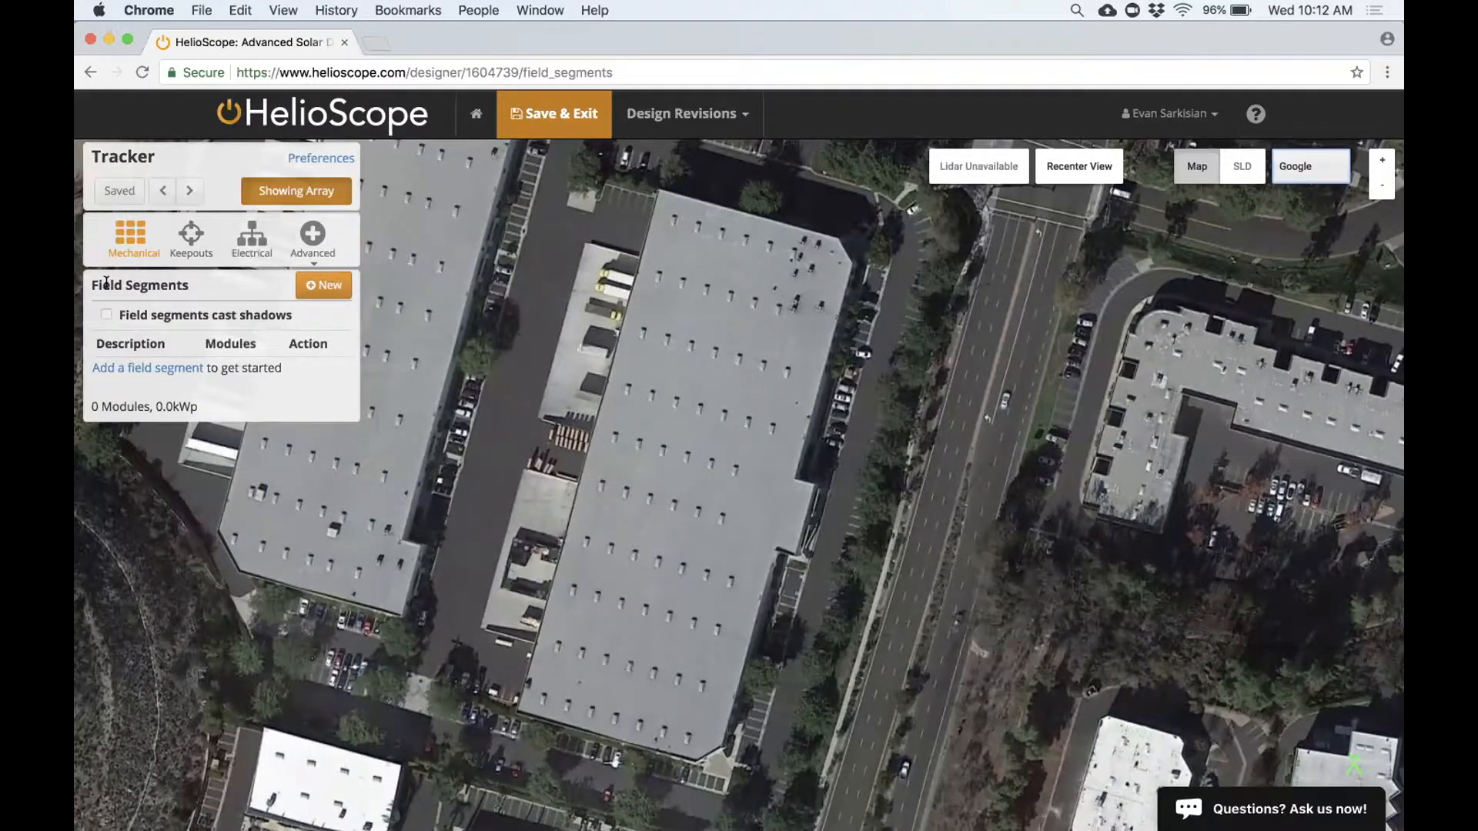
- Start a new field segment and trace the roof's east edge for about 217 ft, then around the bump-out of about 20 by 71 ft
{"action": "left_click", "coordinate": [314, 288]}
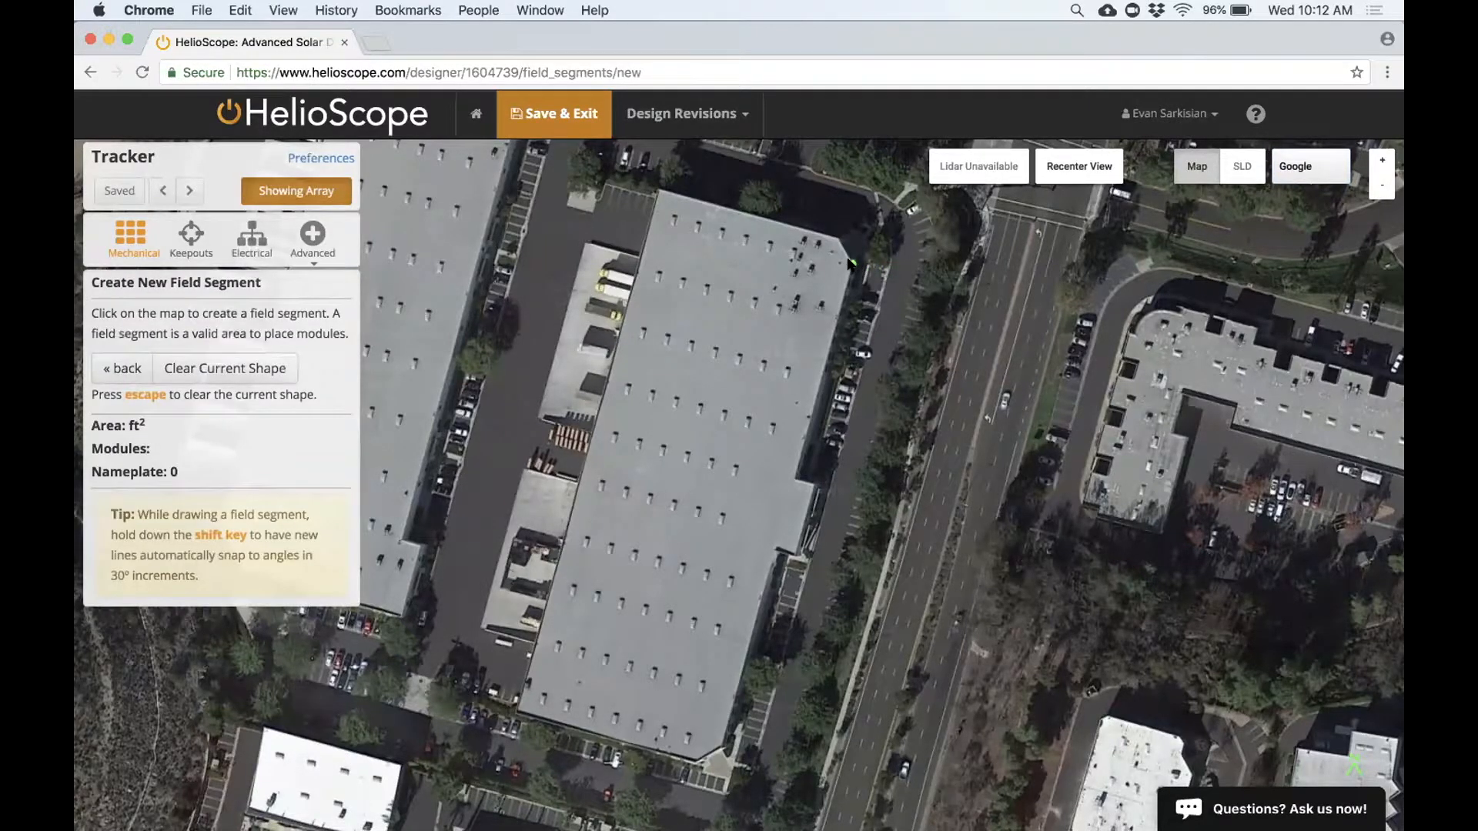
{"action": "left_click", "coordinate": [849, 263]}
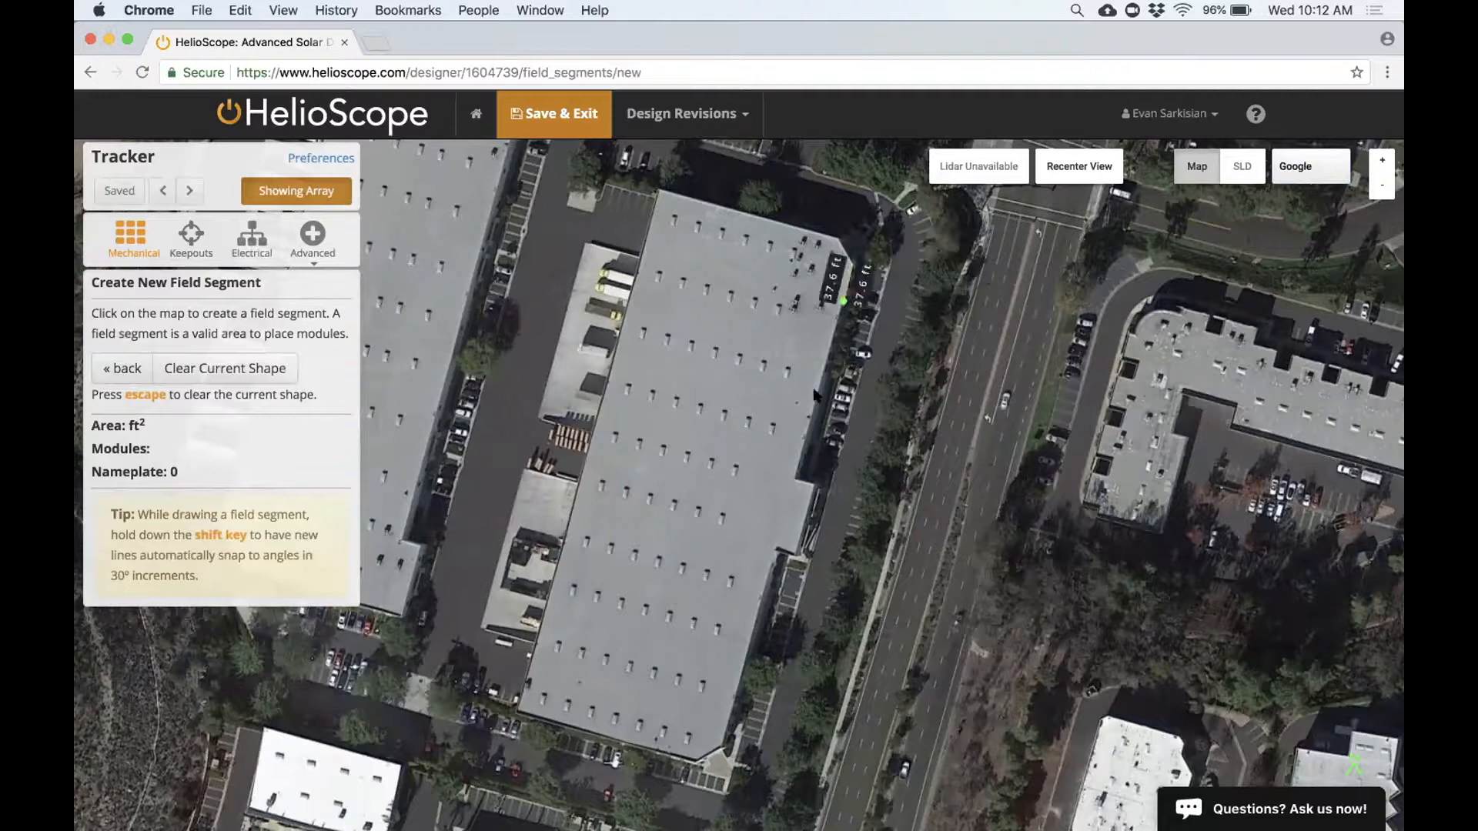
{"action": "left_click", "coordinate": [797, 479]}
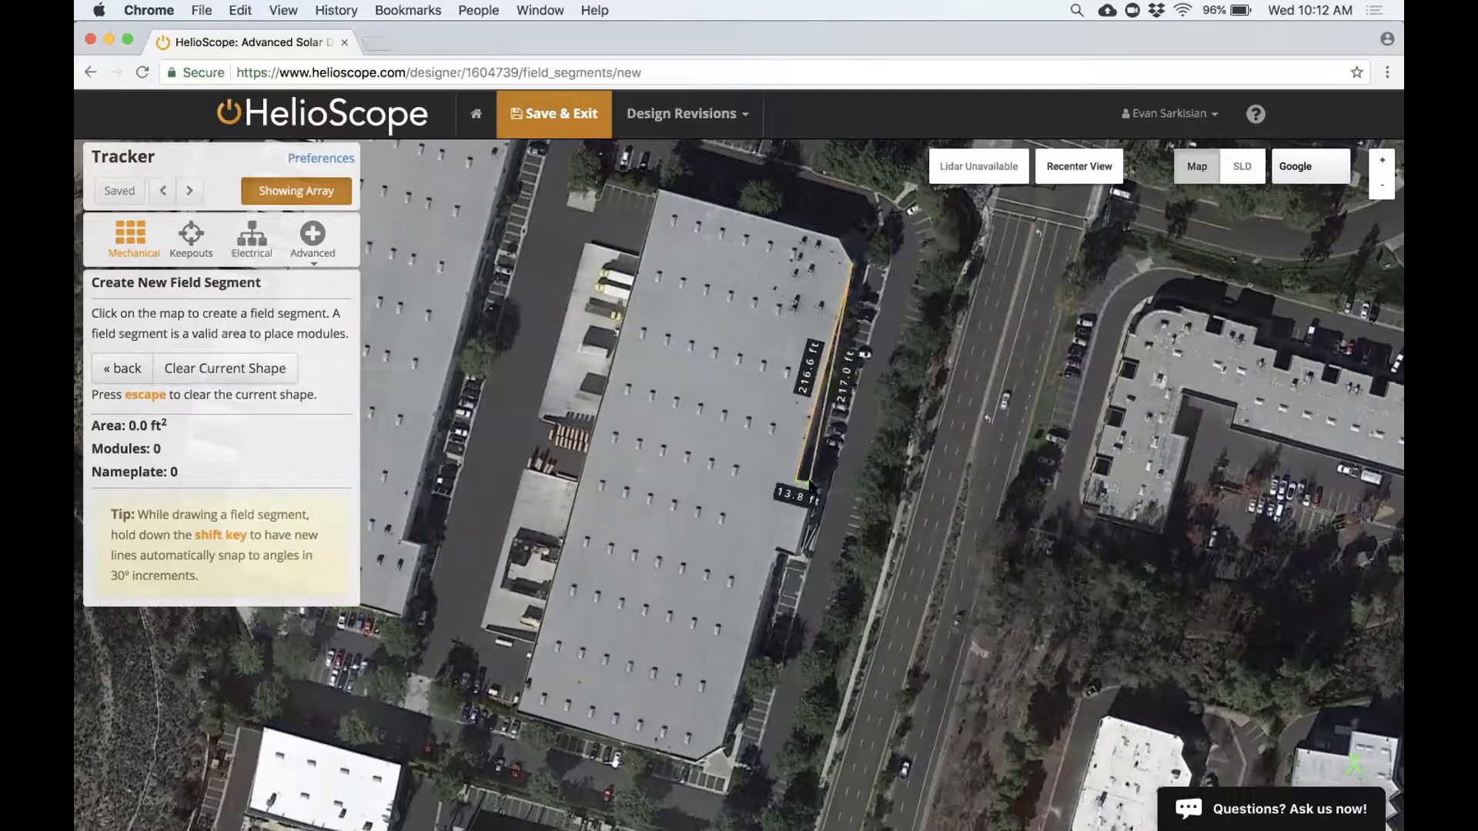
{"action": "left_click", "coordinate": [816, 489]}
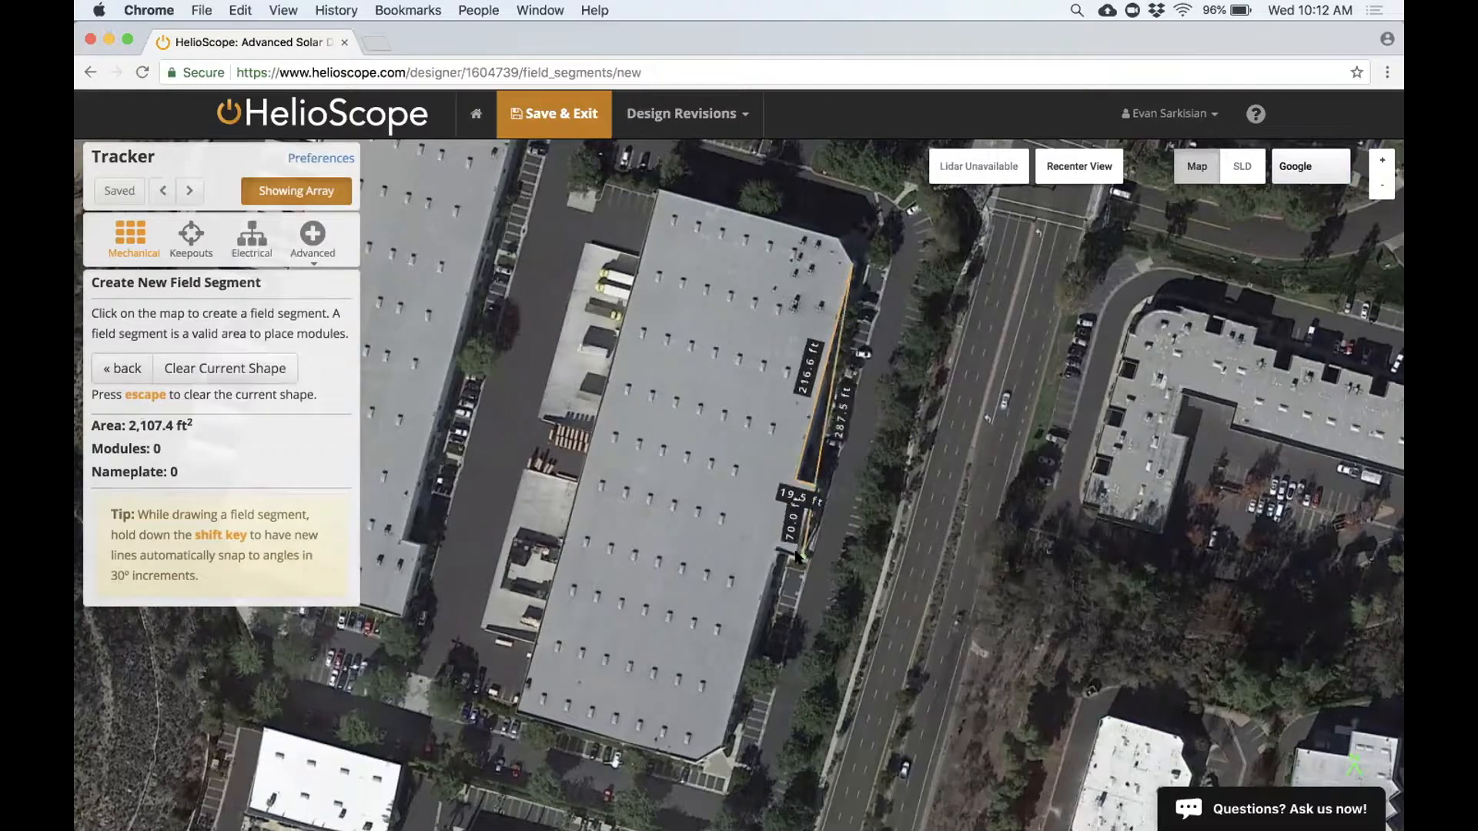
{"action": "left_click", "coordinate": [795, 556]}
{"action": "scroll", "coordinate": [796, 556], "scroll_direction": "up", "scroll_amount": 3}
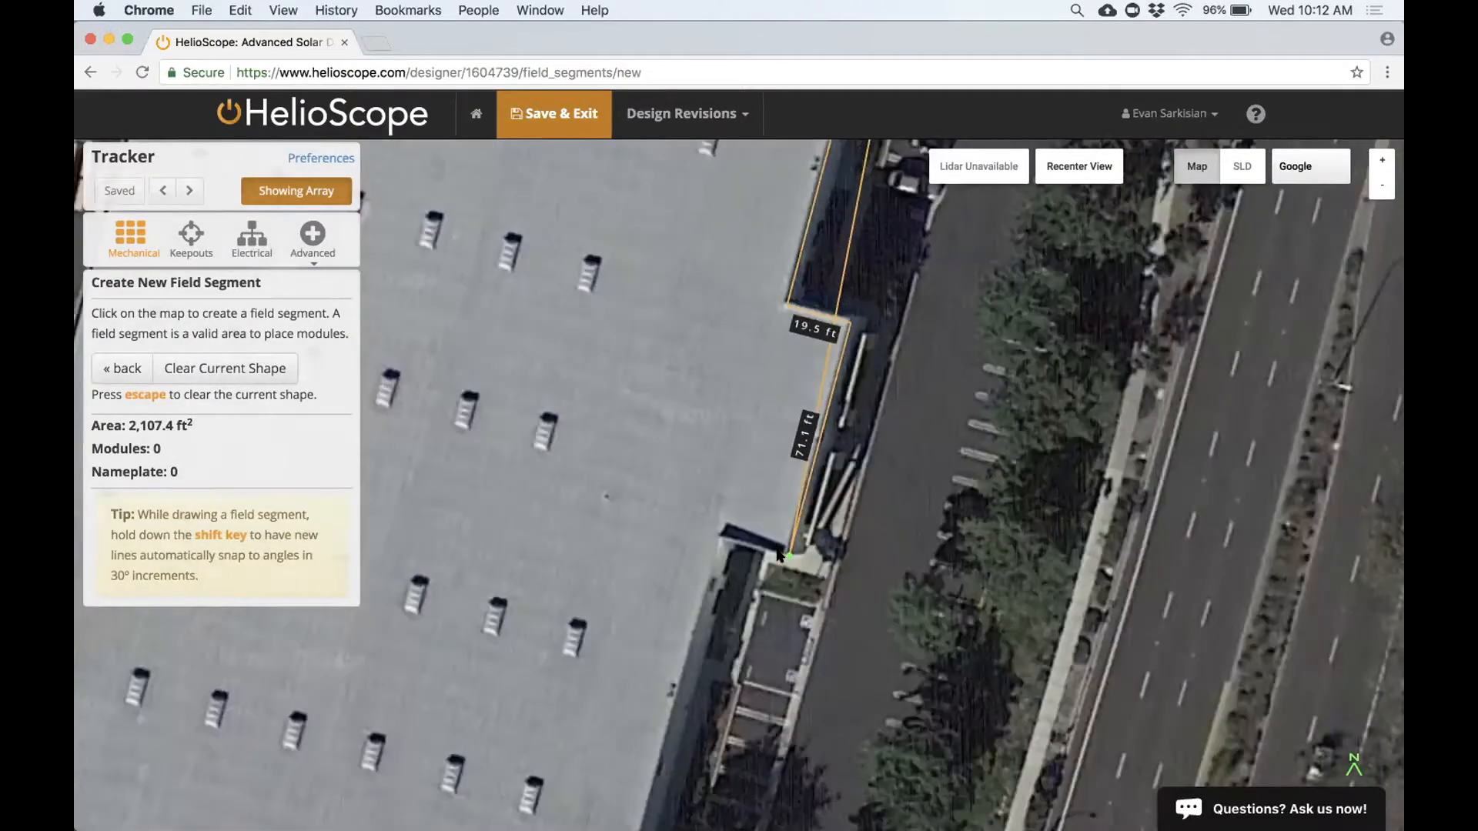
{"action": "left_click", "coordinate": [726, 540]}
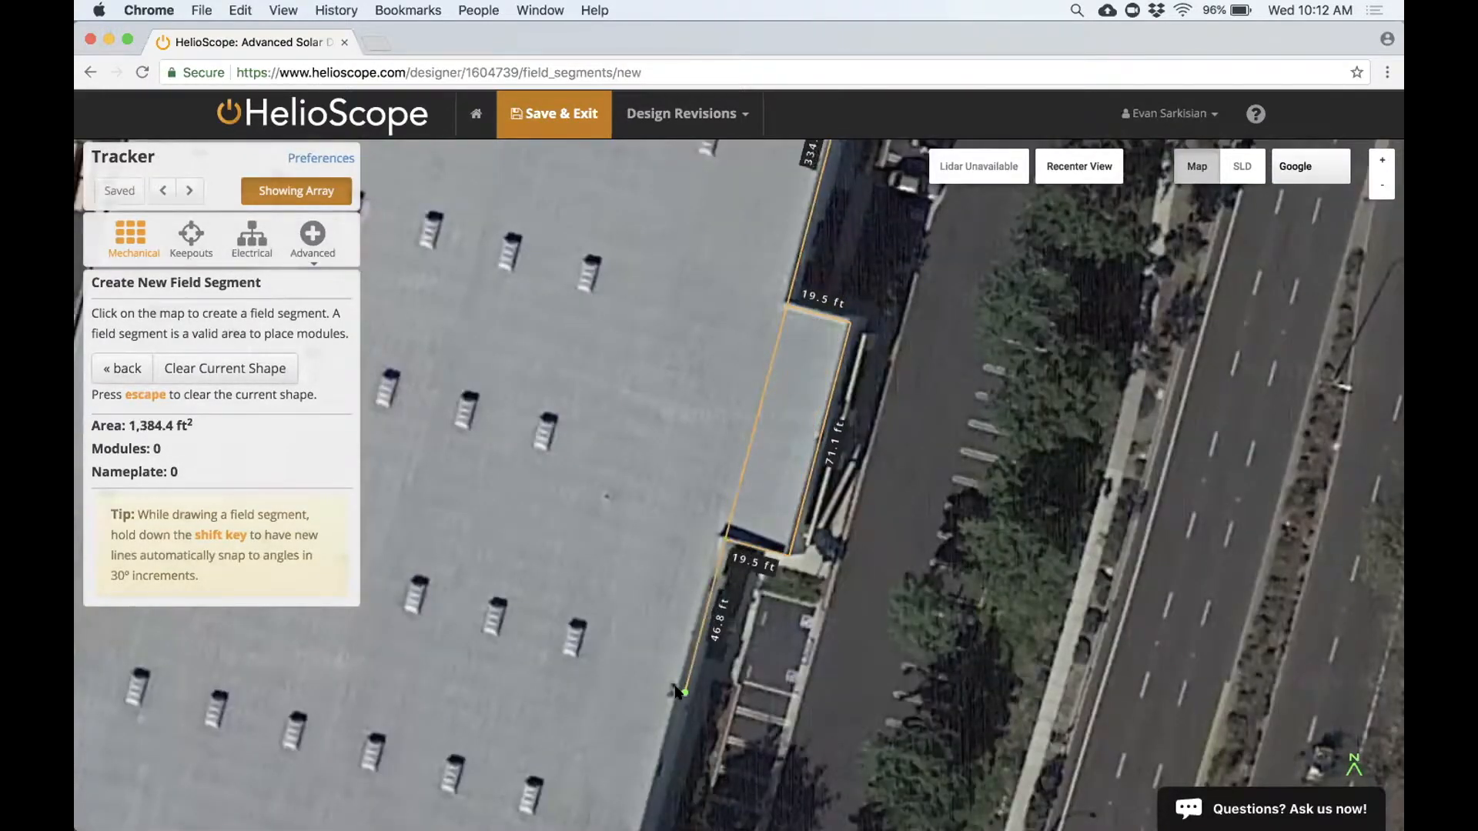
- Continue the outline about 196 ft down the east edge, 33 ft across the southeast corner and 179 ft along the south edge
{"action": "scroll", "coordinate": [659, 718], "scroll_direction": "down", "scroll_amount": 3}
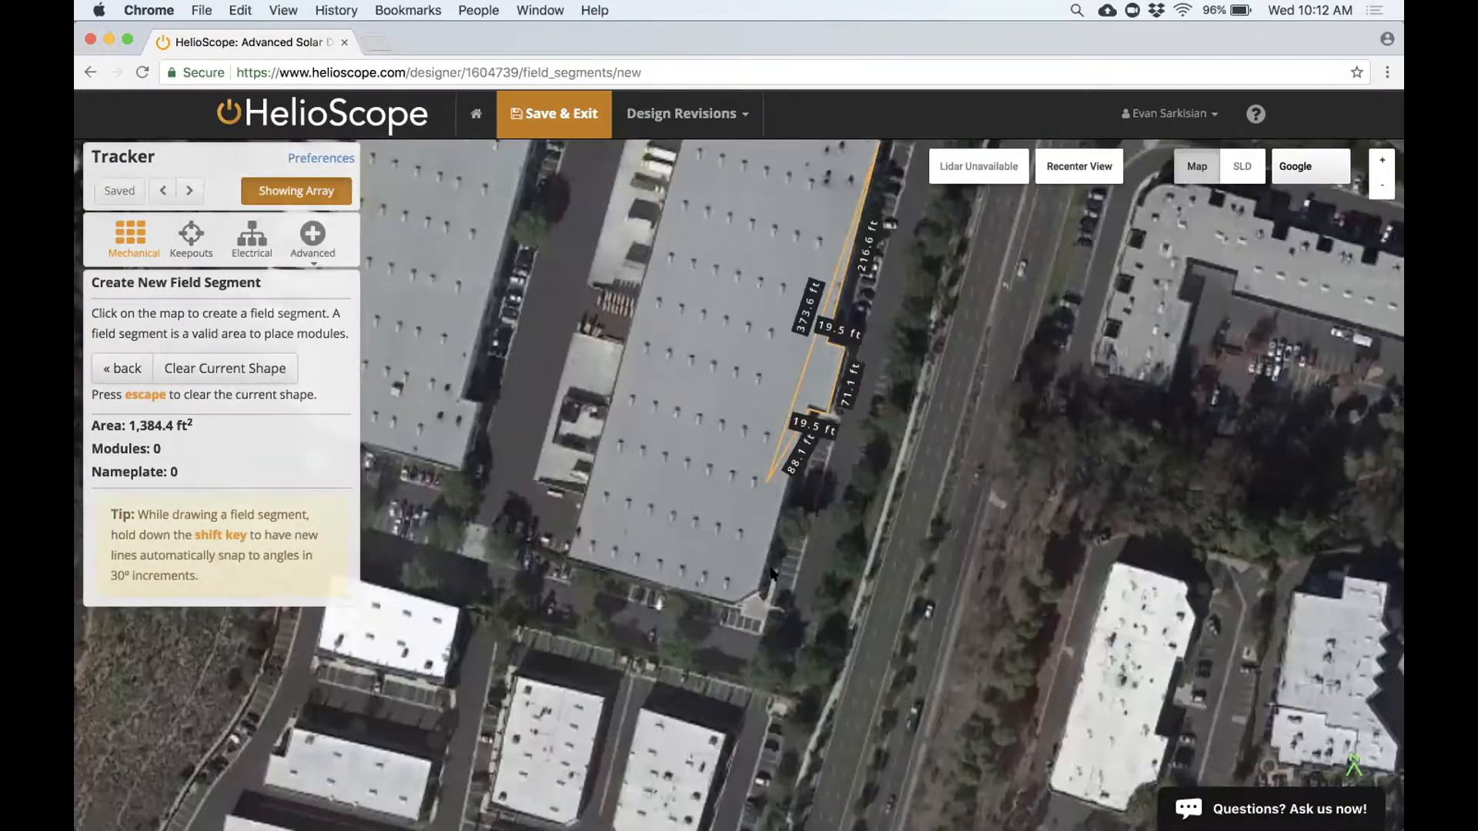
{"action": "left_click", "coordinate": [759, 592]}
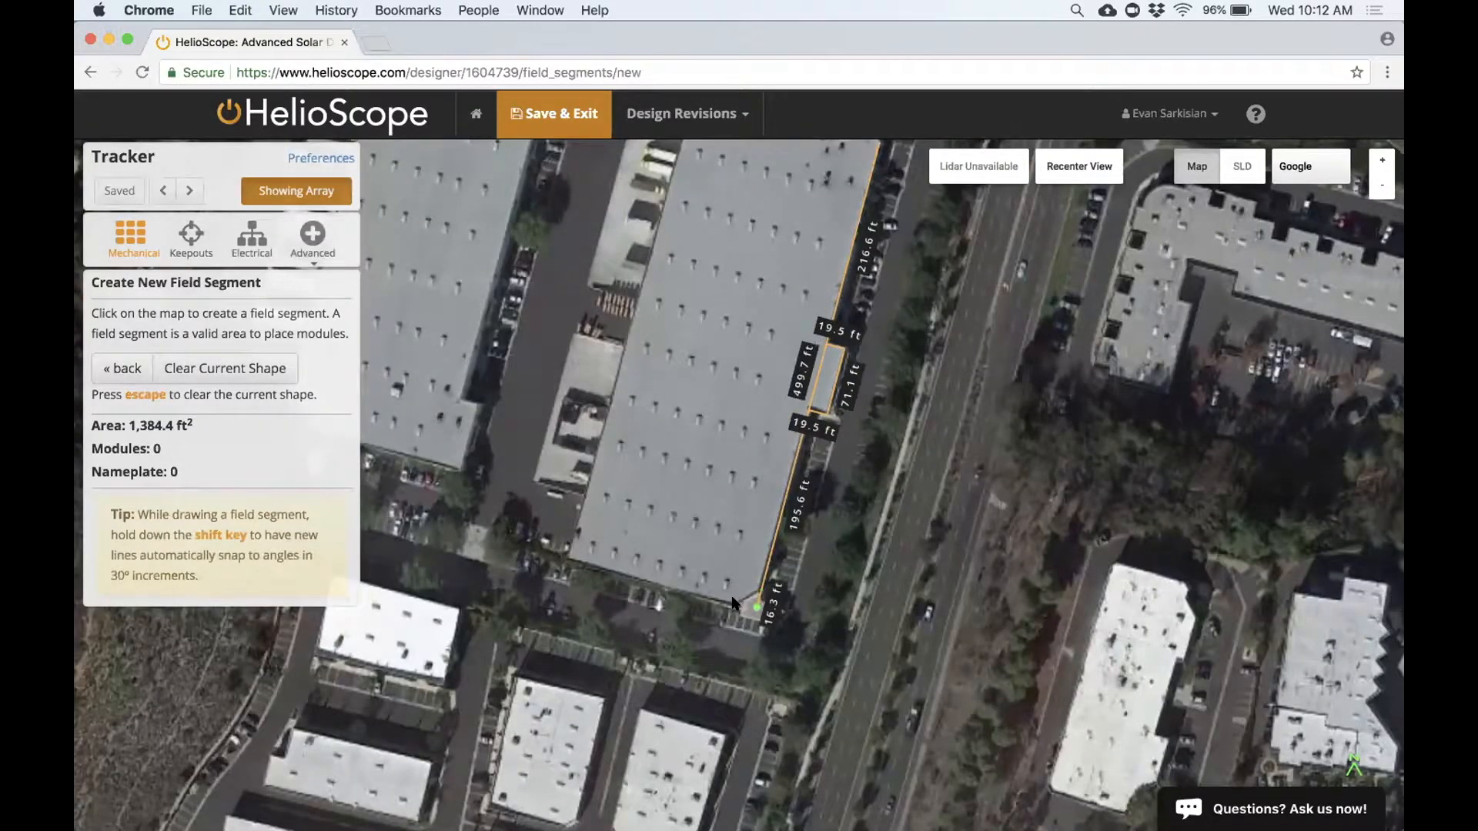
{"action": "scroll", "coordinate": [735, 600], "scroll_direction": "up", "scroll_amount": 2}
{"action": "scroll", "coordinate": [733, 603], "scroll_direction": "up", "scroll_amount": 3}
{"action": "left_click", "coordinate": [724, 643]}
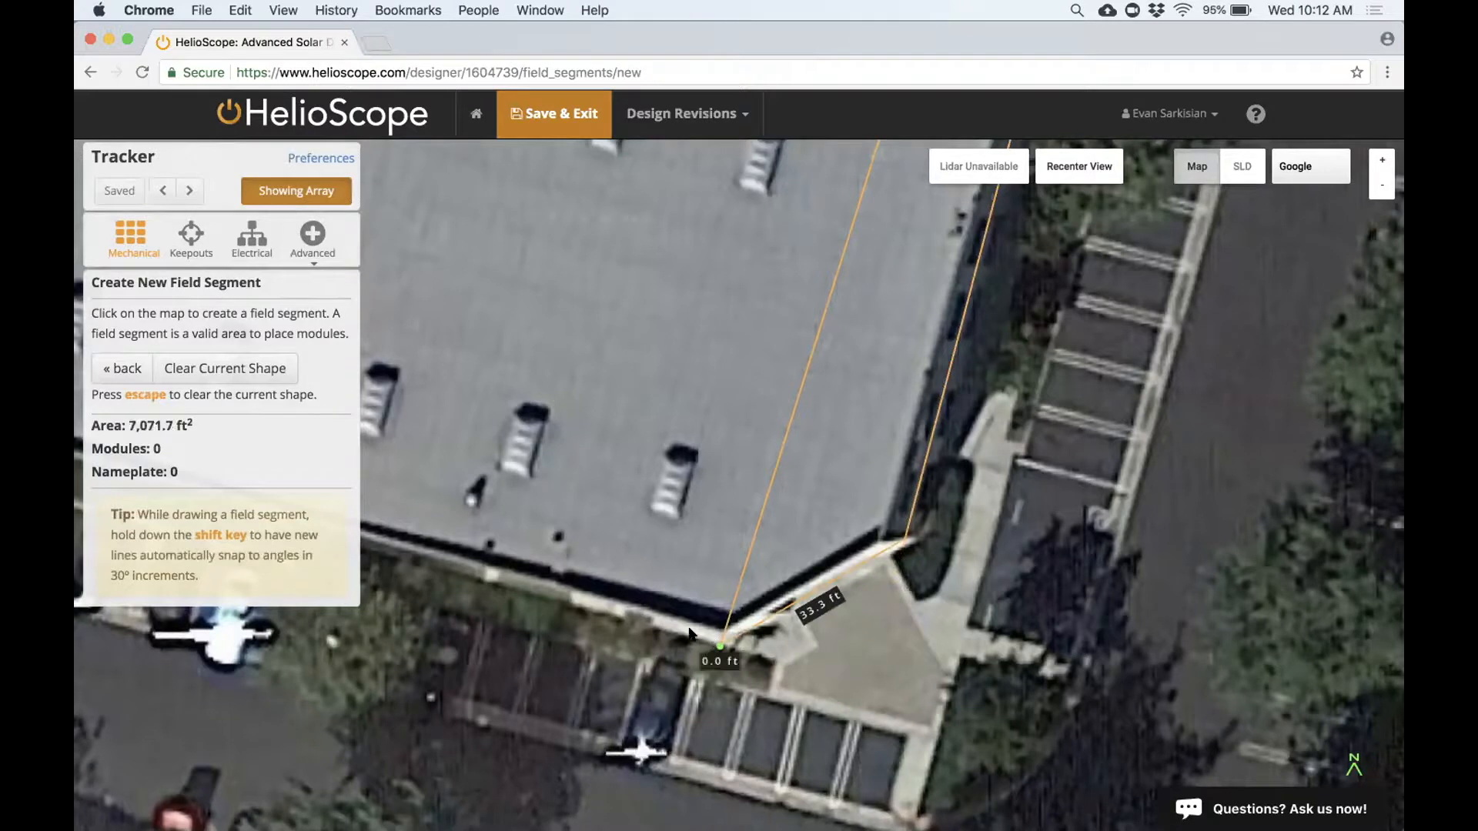
{"action": "scroll", "coordinate": [539, 600], "scroll_direction": "down", "scroll_amount": 3}
{"action": "scroll", "coordinate": [616, 609], "scroll_direction": "up", "scroll_amount": 2}
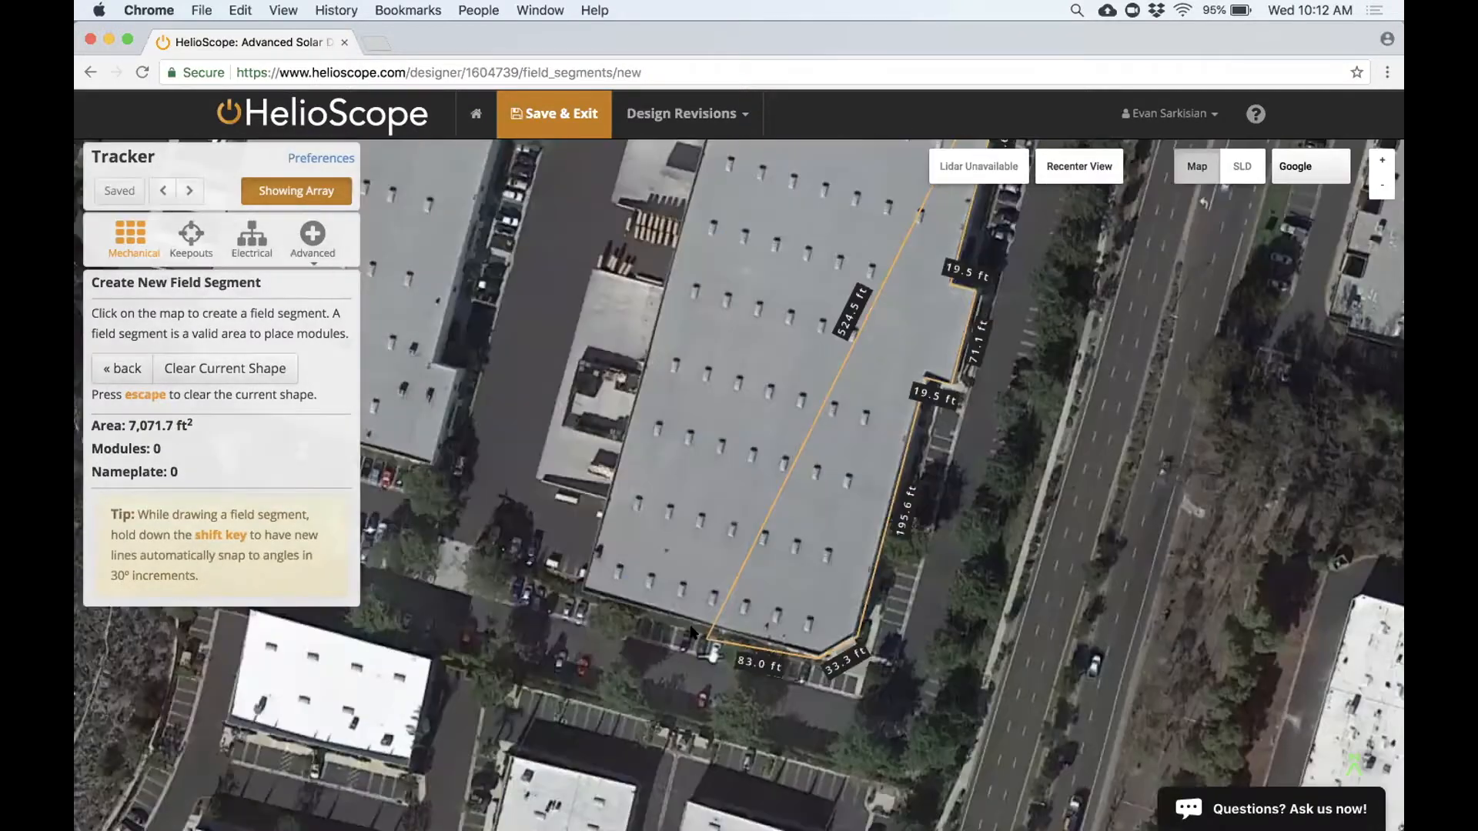
{"action": "left_click", "coordinate": [601, 612]}
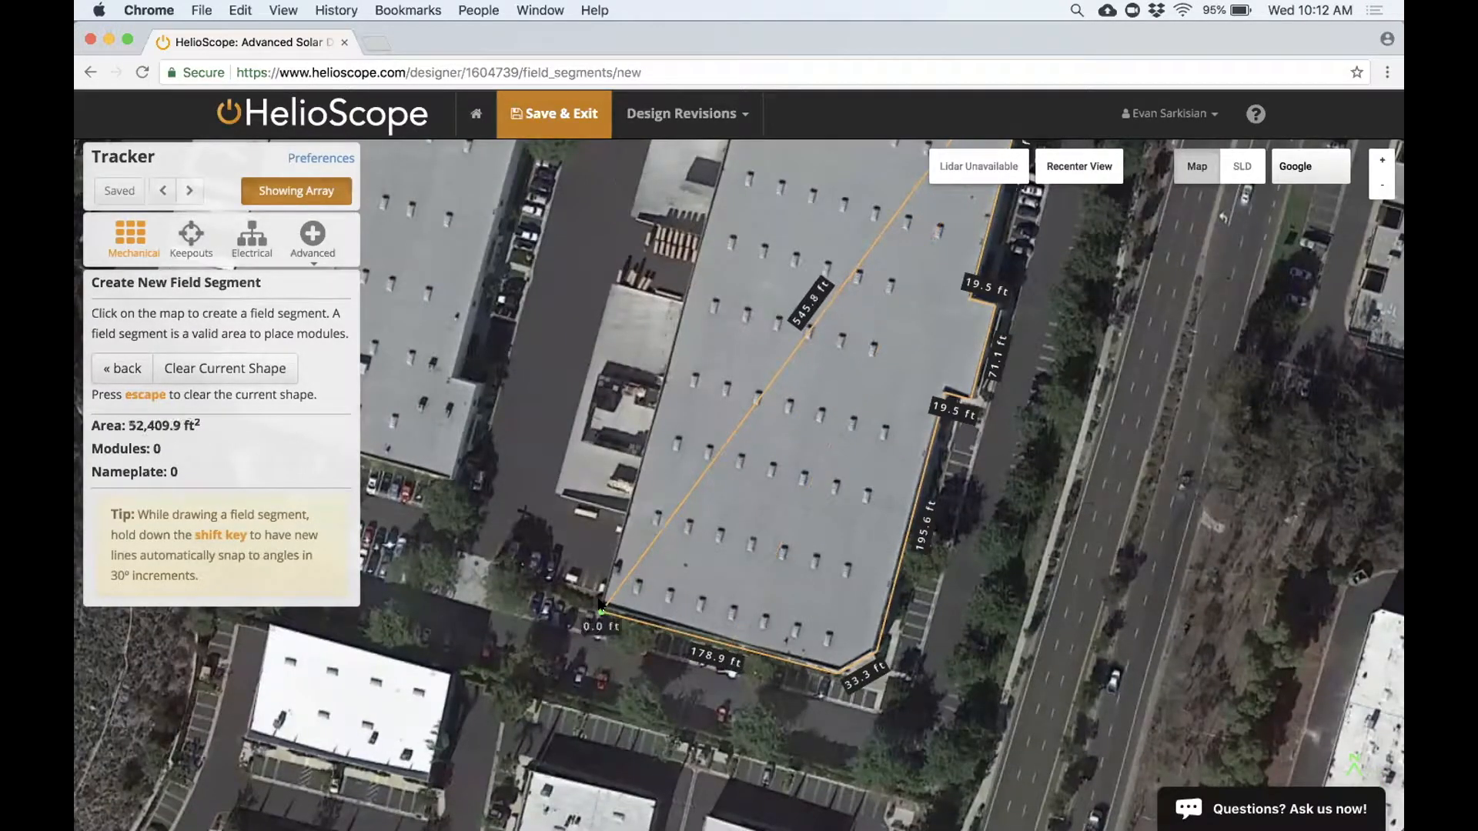
- Complete the field segment with a west edge of about 529 ft and a north edge of about 181 ft, closing the outline
{"action": "left_click_drag", "start_coordinate": [695, 205], "coordinate": [599, 402]}
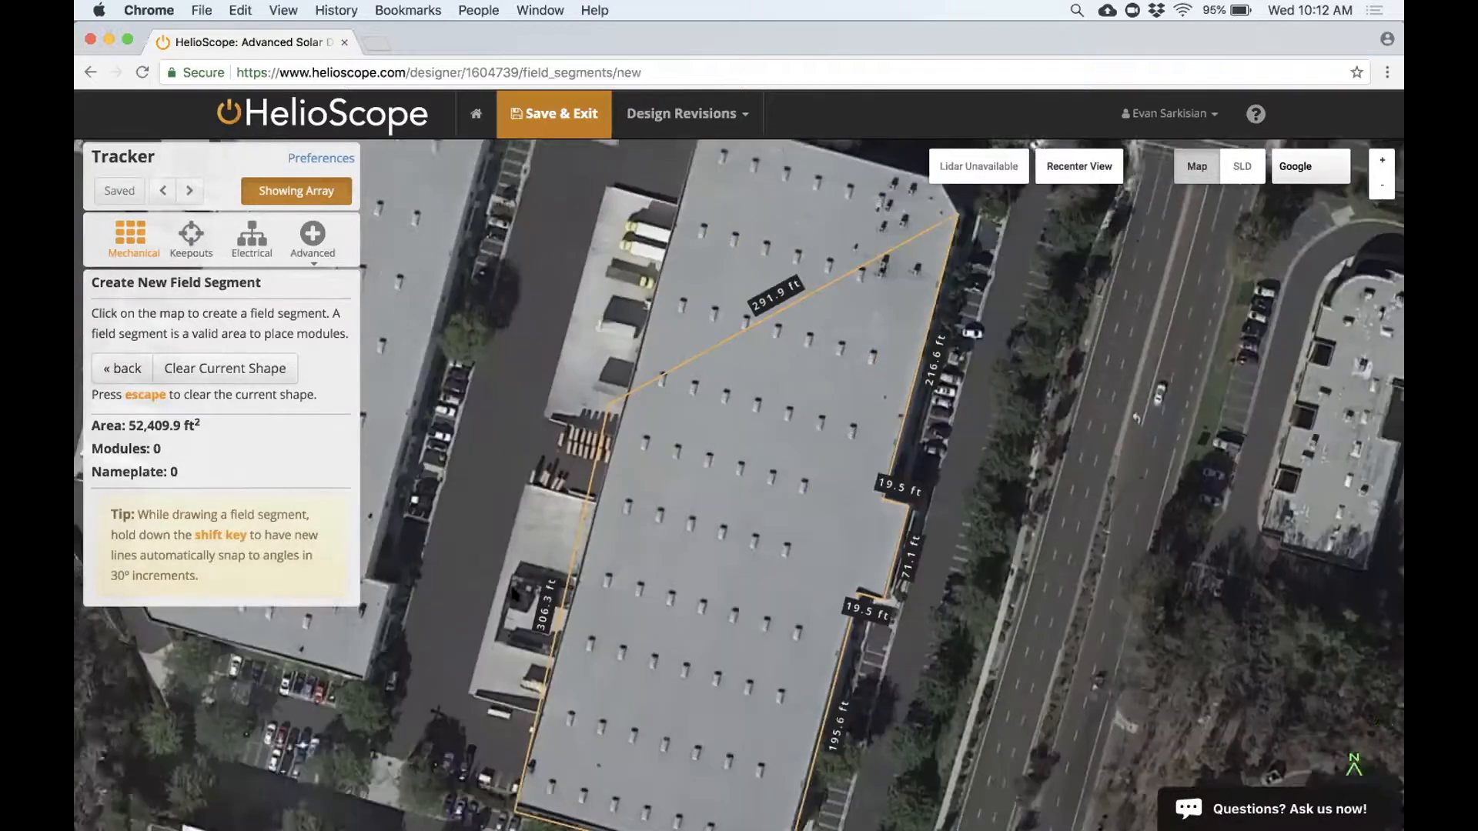
{"action": "left_click", "coordinate": [599, 321]}
{"action": "left_click", "coordinate": [834, 380]}
{"action": "left_click", "coordinate": [834, 380]}
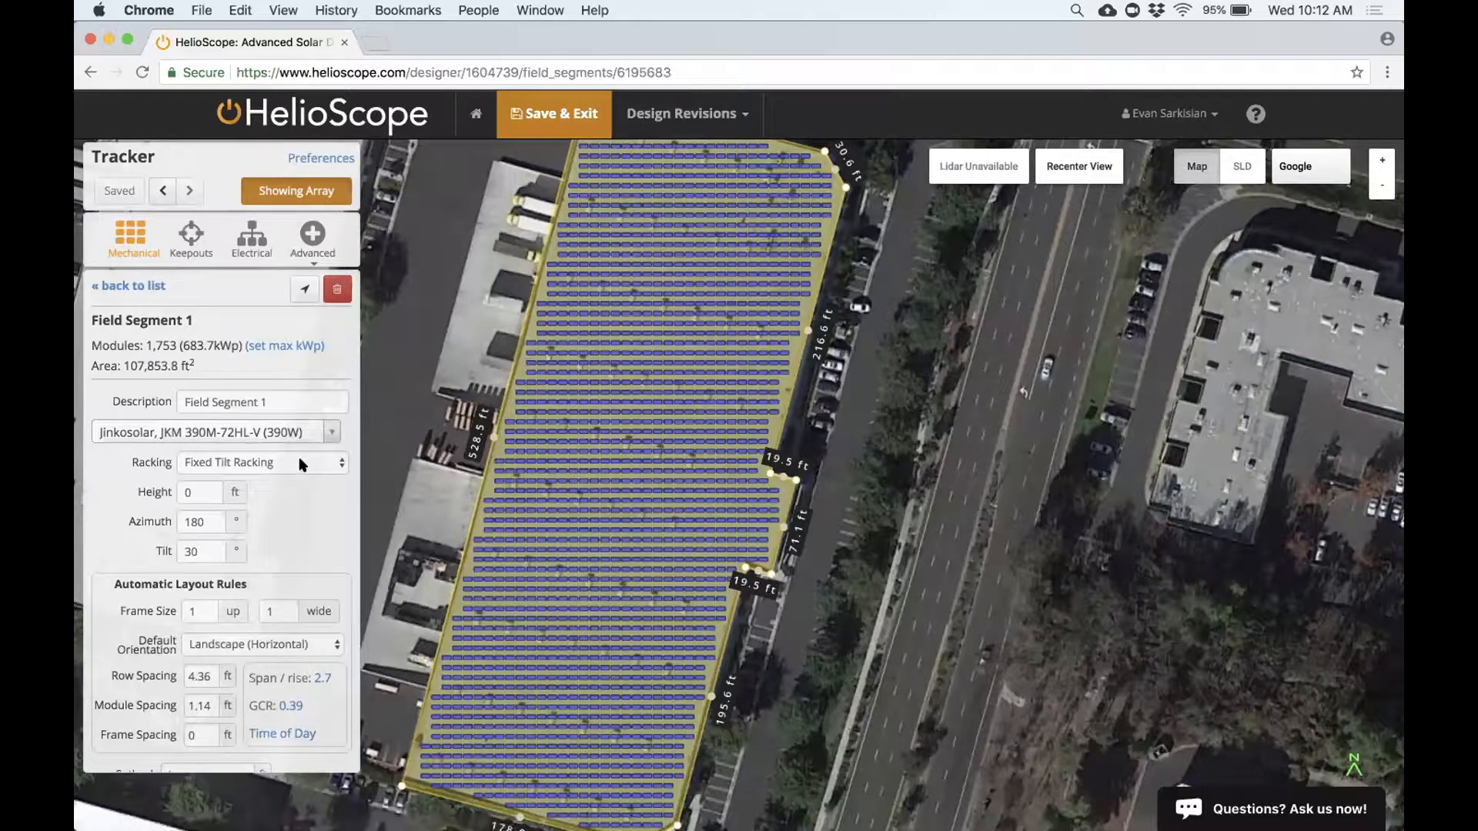
- Review the field segment's tilt, frame size, spacing and setback settings
{"action": "double_click", "coordinate": [200, 543]}
{"action": "left_click", "coordinate": [154, 614]}
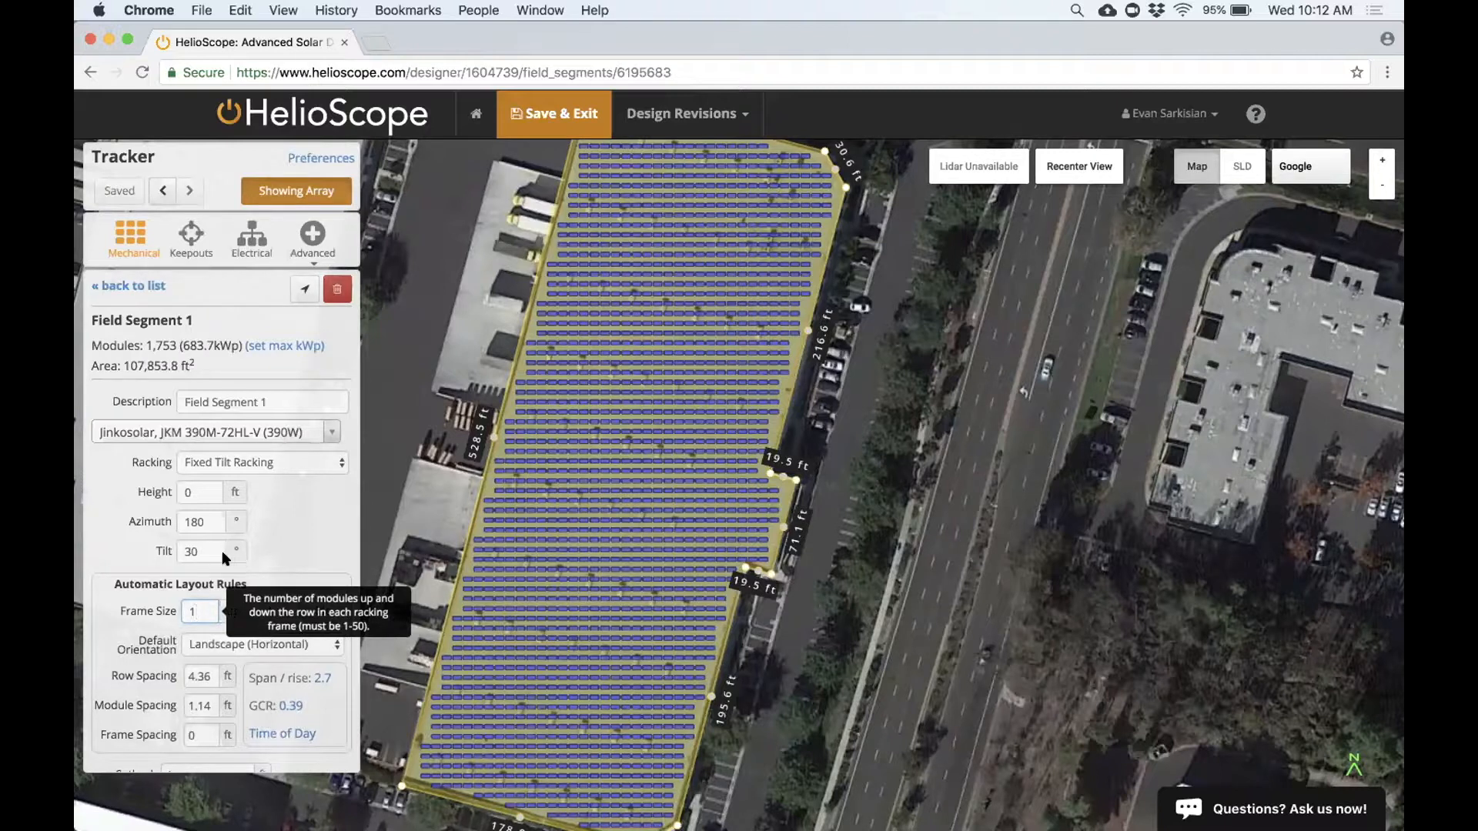
{"action": "left_click", "coordinate": [110, 658]}
{"action": "scroll", "coordinate": [107, 649], "scroll_direction": "down", "scroll_amount": 2}
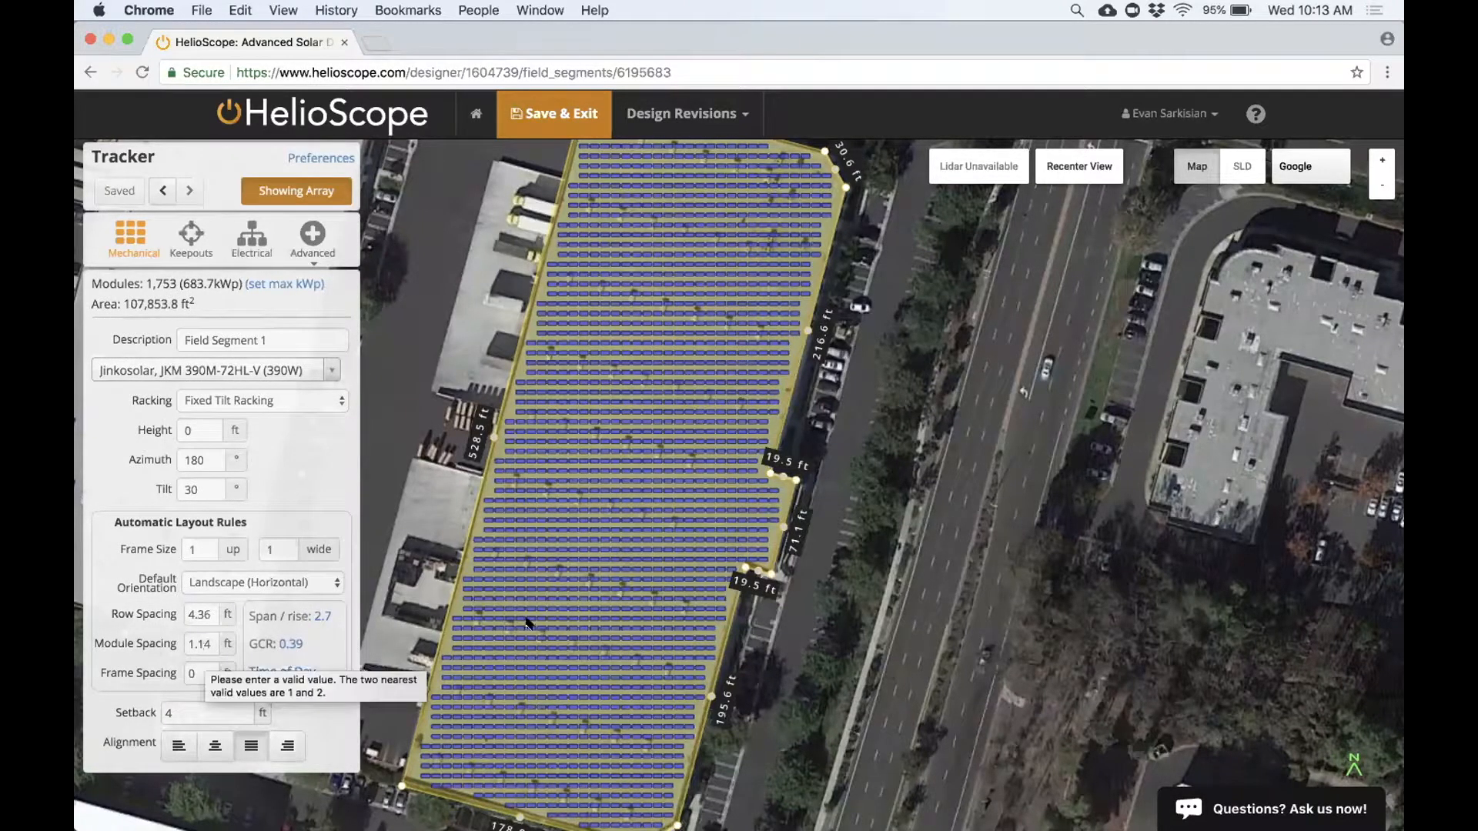
- Align the modules with the building's south edge by setting the field segment's azimuth to 194.8° from that edge
{"action": "left_click_drag", "start_coordinate": [574, 643], "coordinate": [550, 604]}
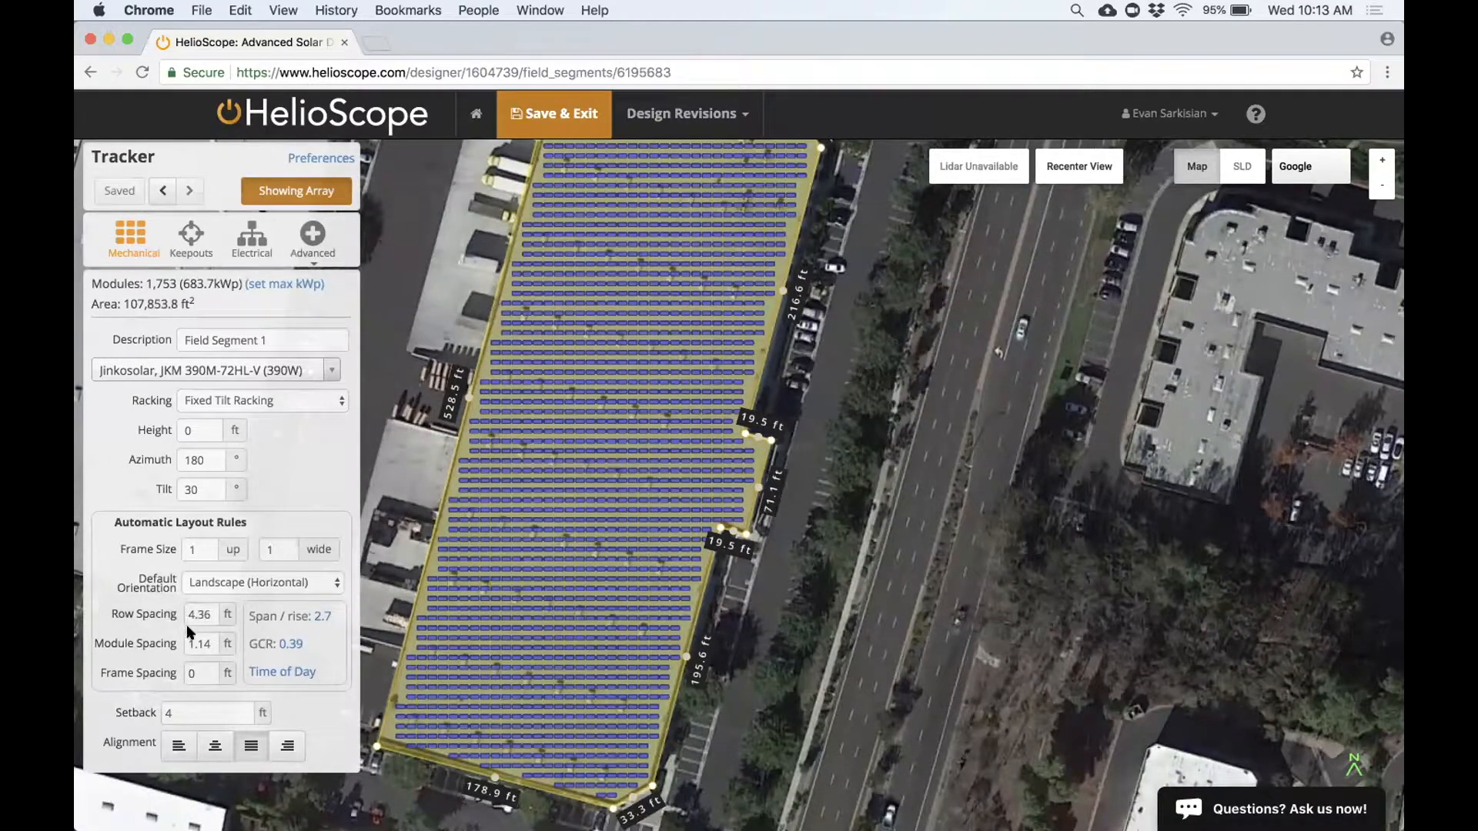
{"action": "left_click_drag", "start_coordinate": [545, 678], "coordinate": [545, 557]}
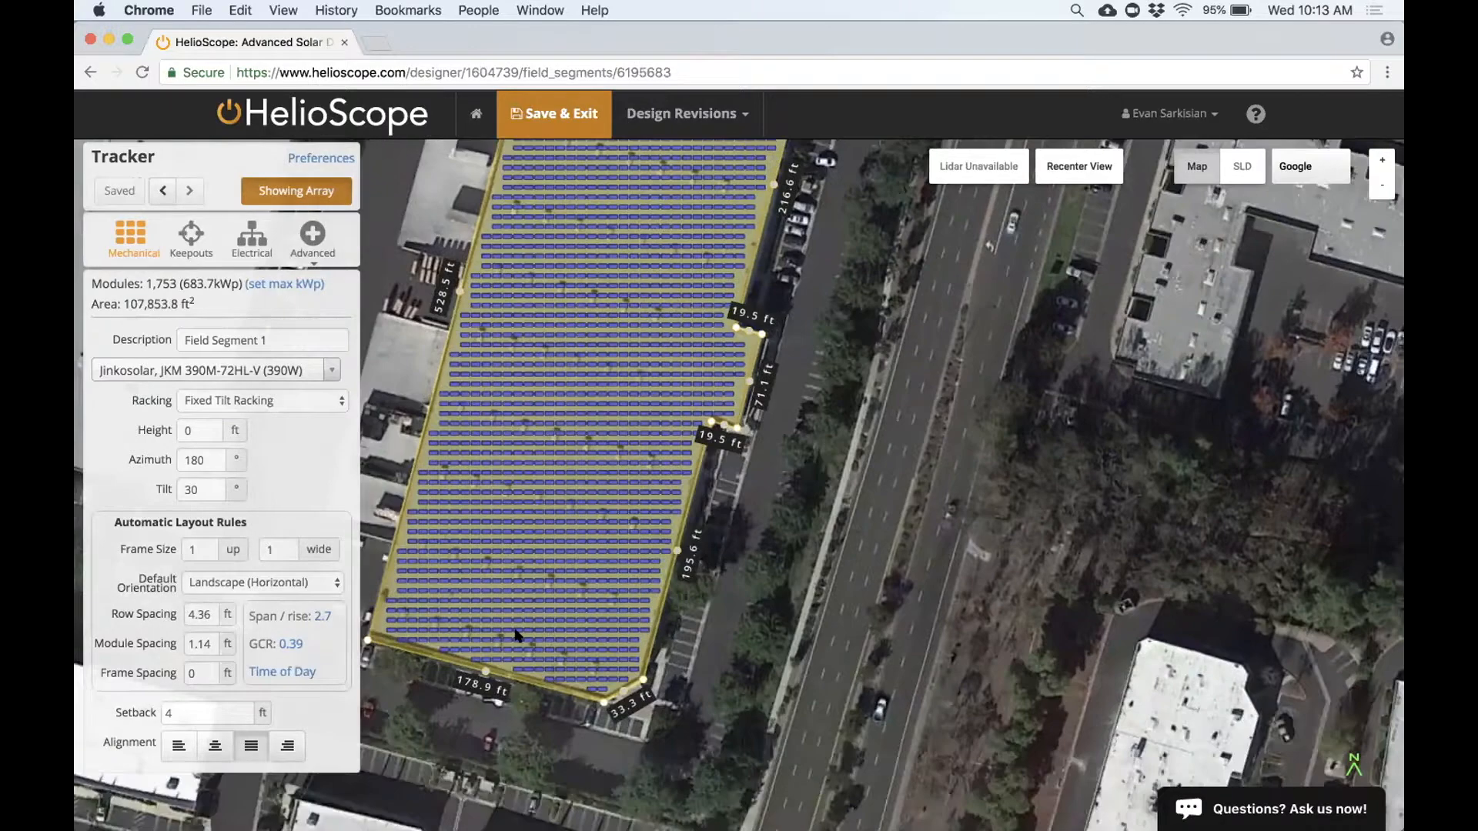
{"action": "left_click_drag", "start_coordinate": [517, 635], "coordinate": [537, 612]}
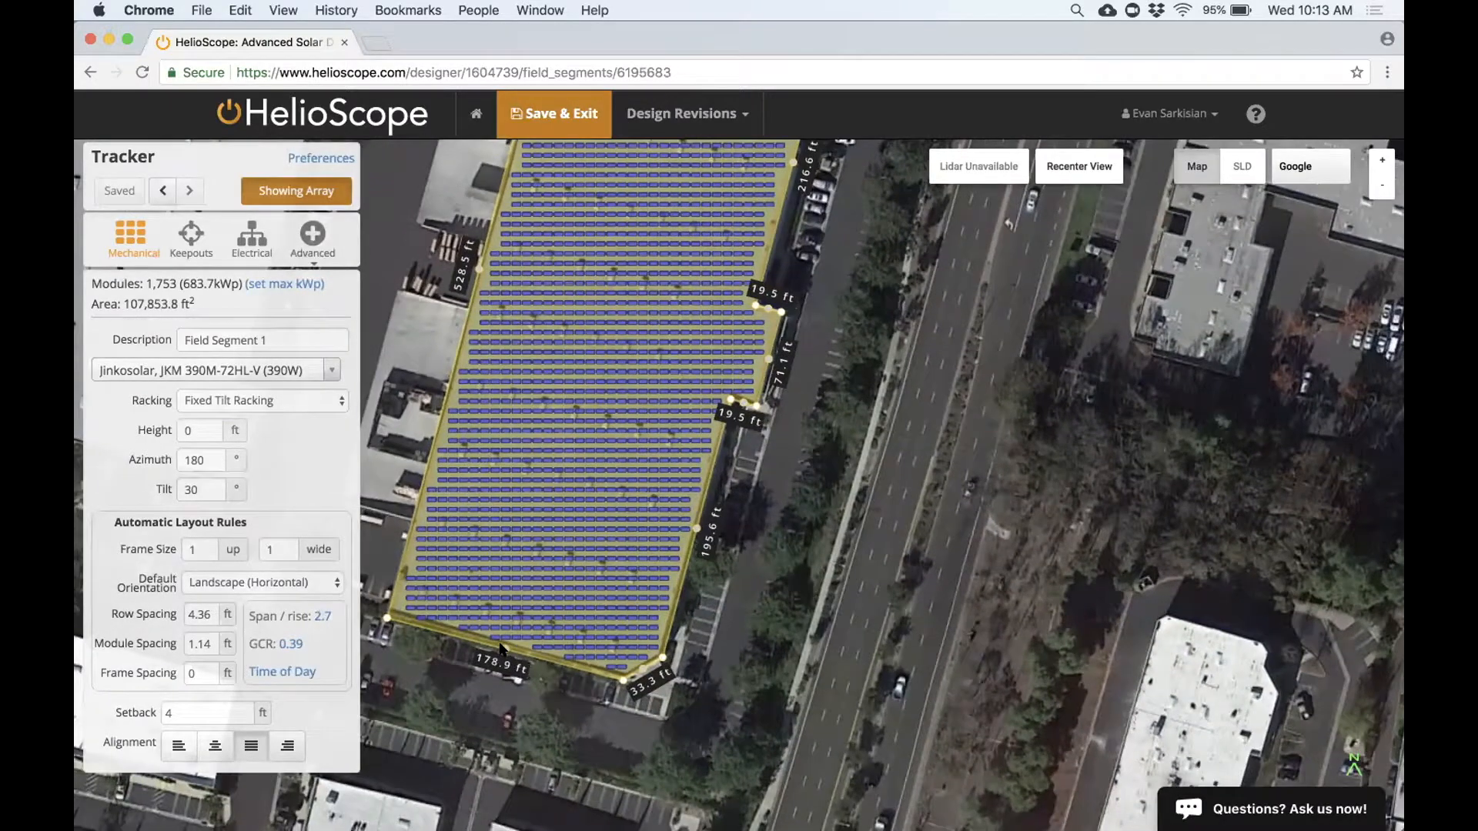
{"action": "left_click", "coordinate": [500, 648]}
{"action": "left_click", "coordinate": [536, 710]}
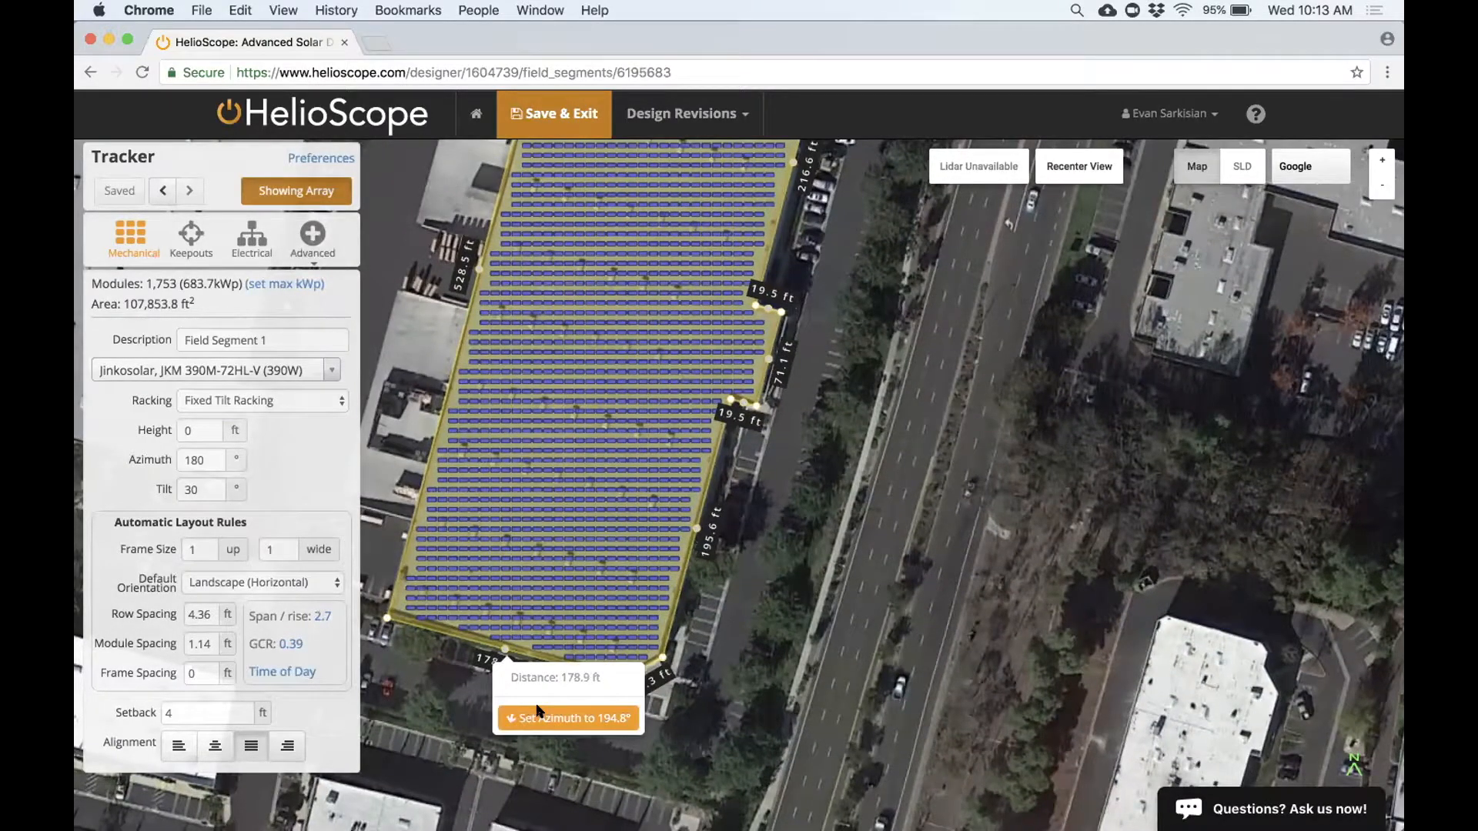
- Align the field segment's modules to its northwest corner
{"action": "left_click_drag", "start_coordinate": [602, 457], "coordinate": [540, 625]}
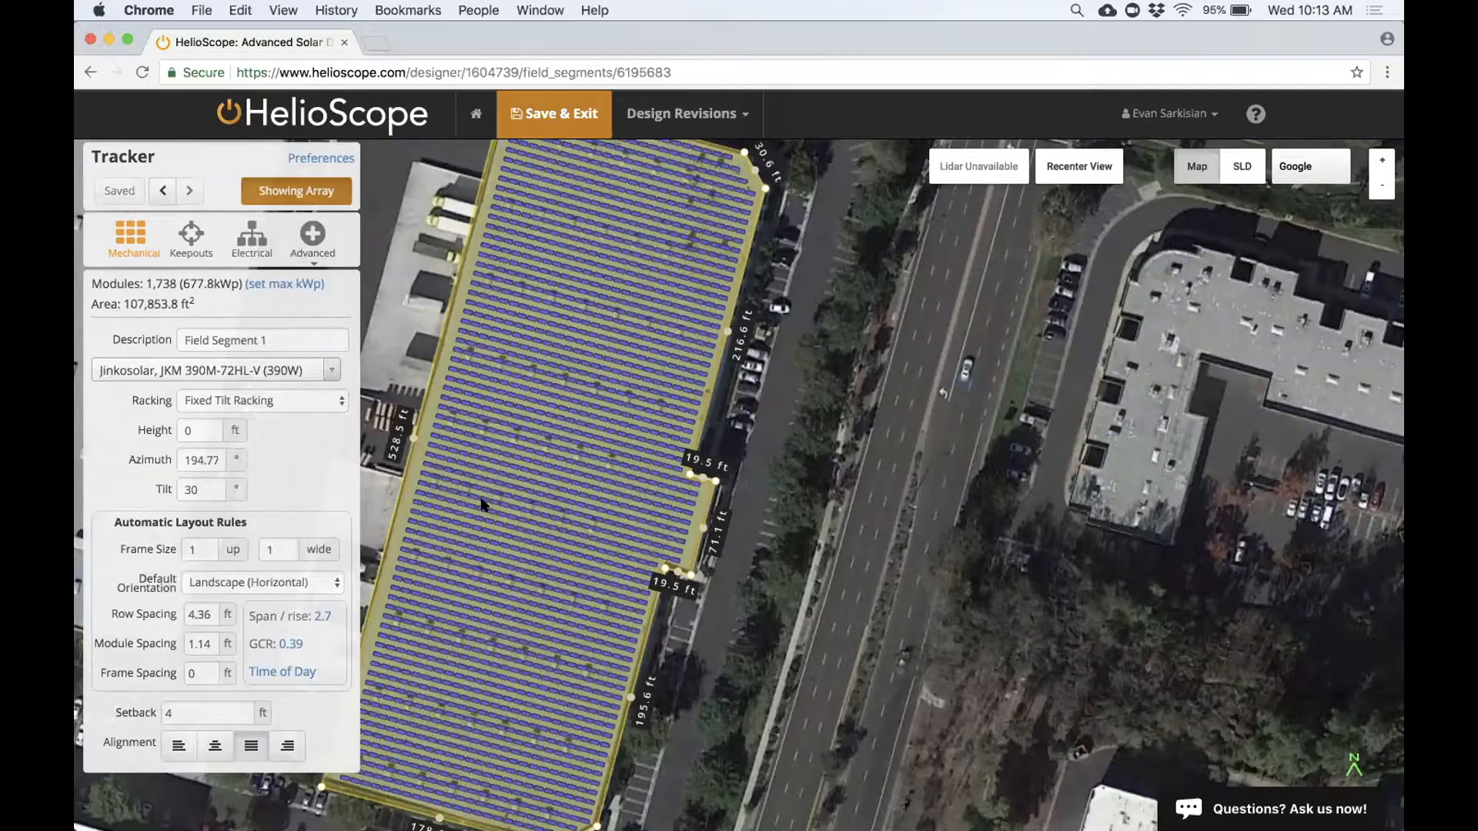
{"action": "left_click_drag", "start_coordinate": [570, 271], "coordinate": [621, 357]}
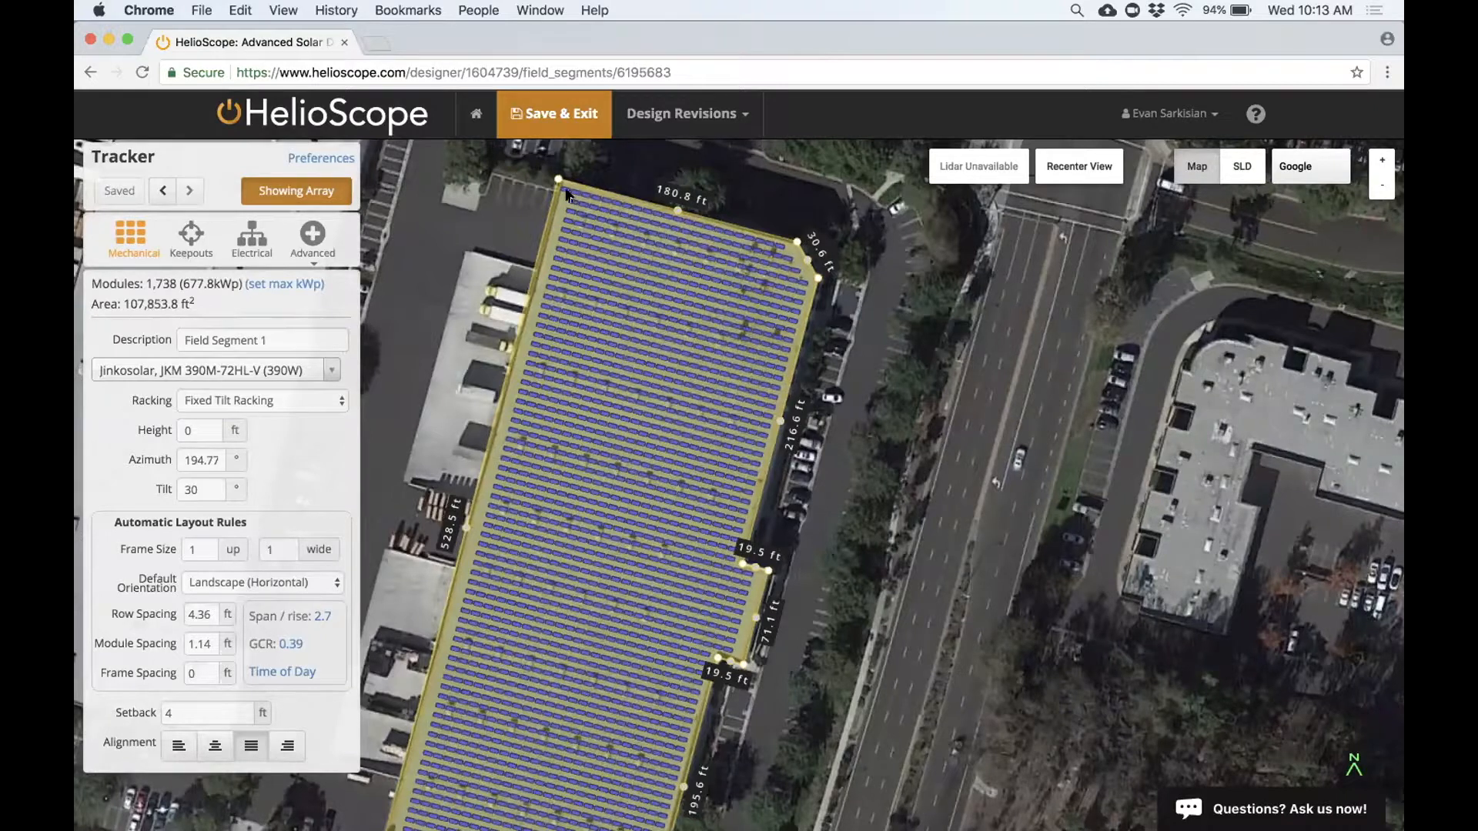
{"action": "left_click_drag", "start_coordinate": [587, 195], "coordinate": [608, 266]}
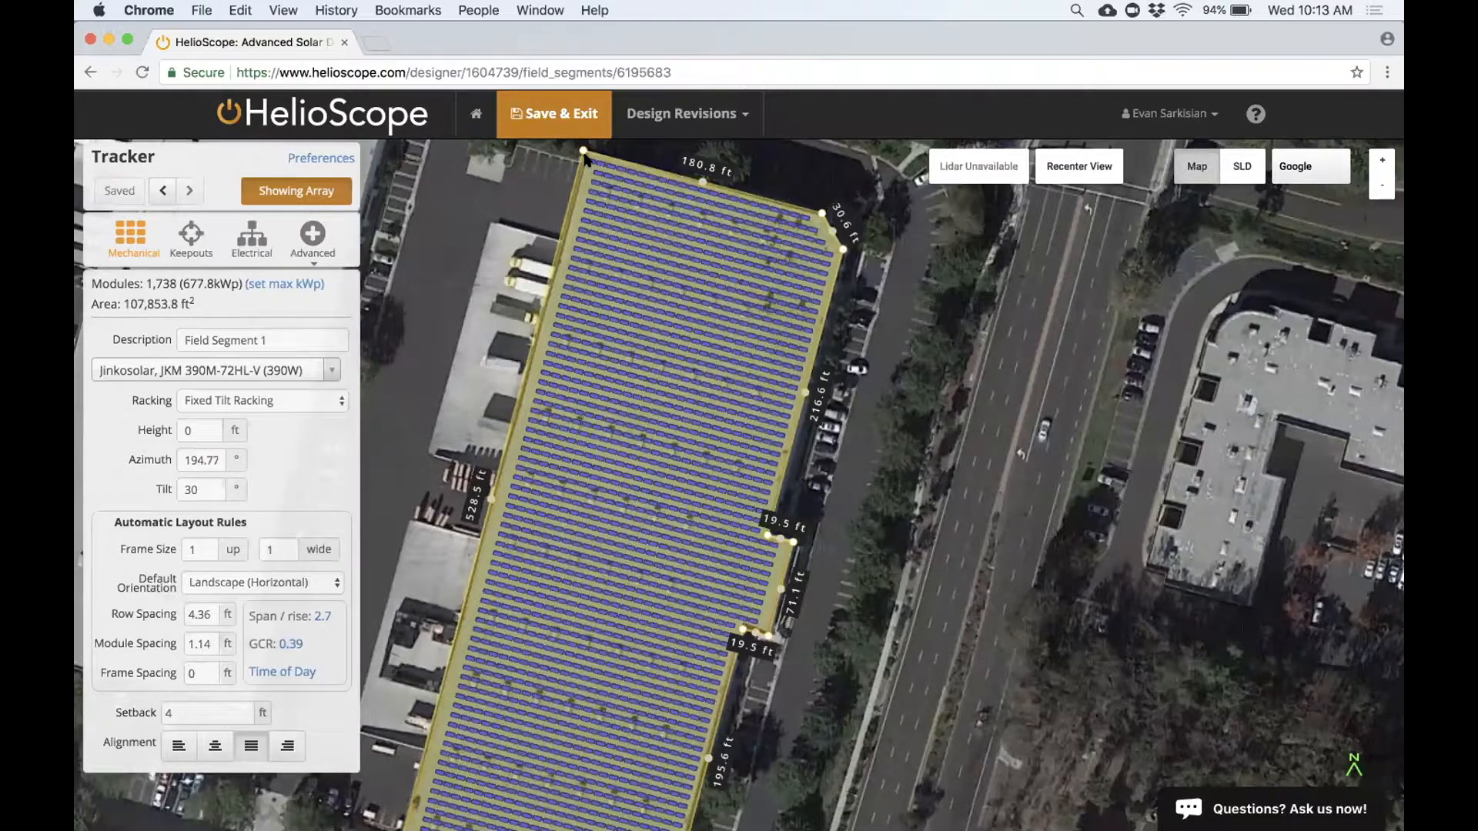
{"action": "right_click", "coordinate": [588, 181]}
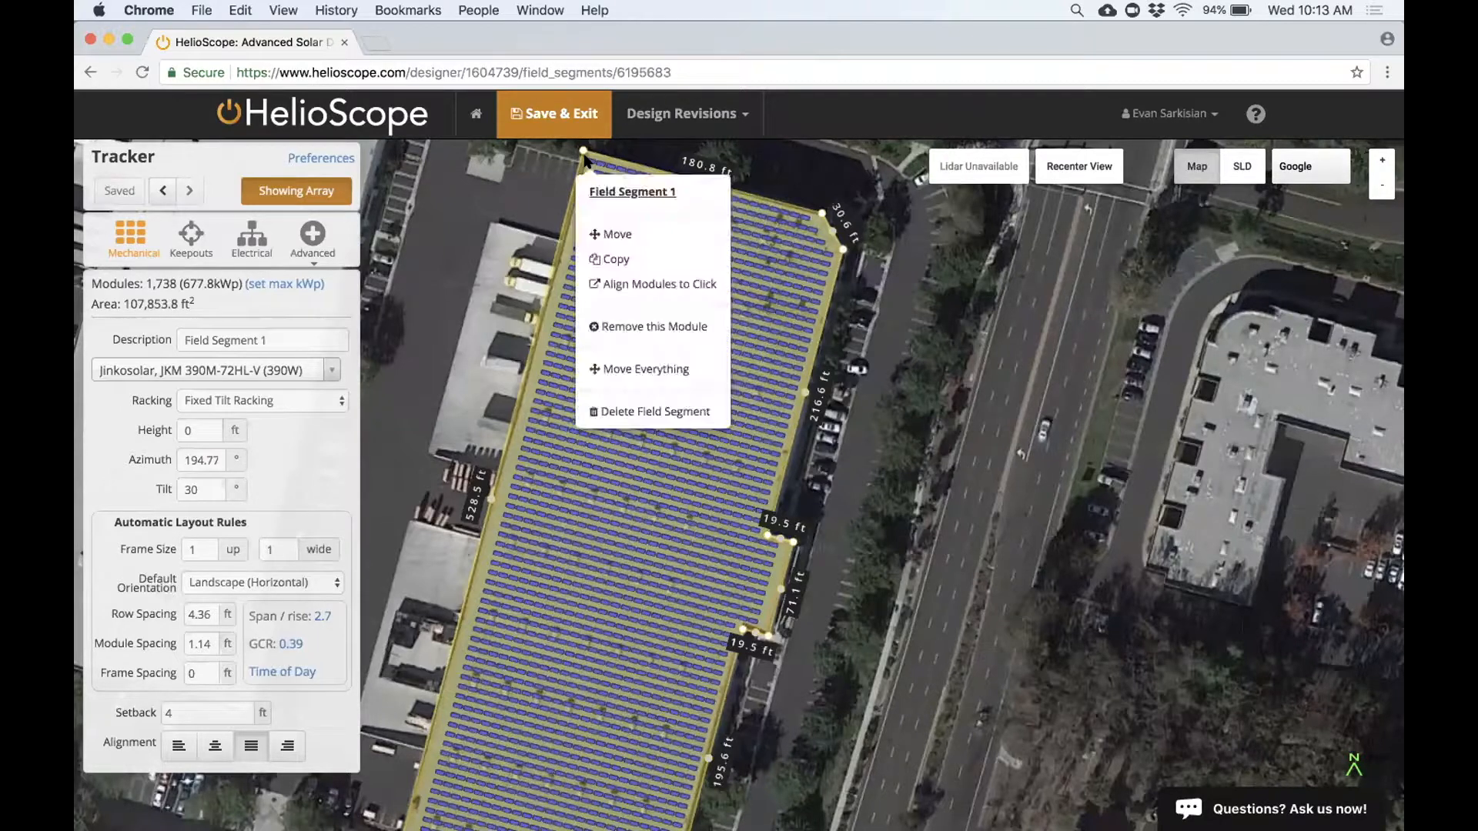
{"action": "left_click", "coordinate": [619, 286]}
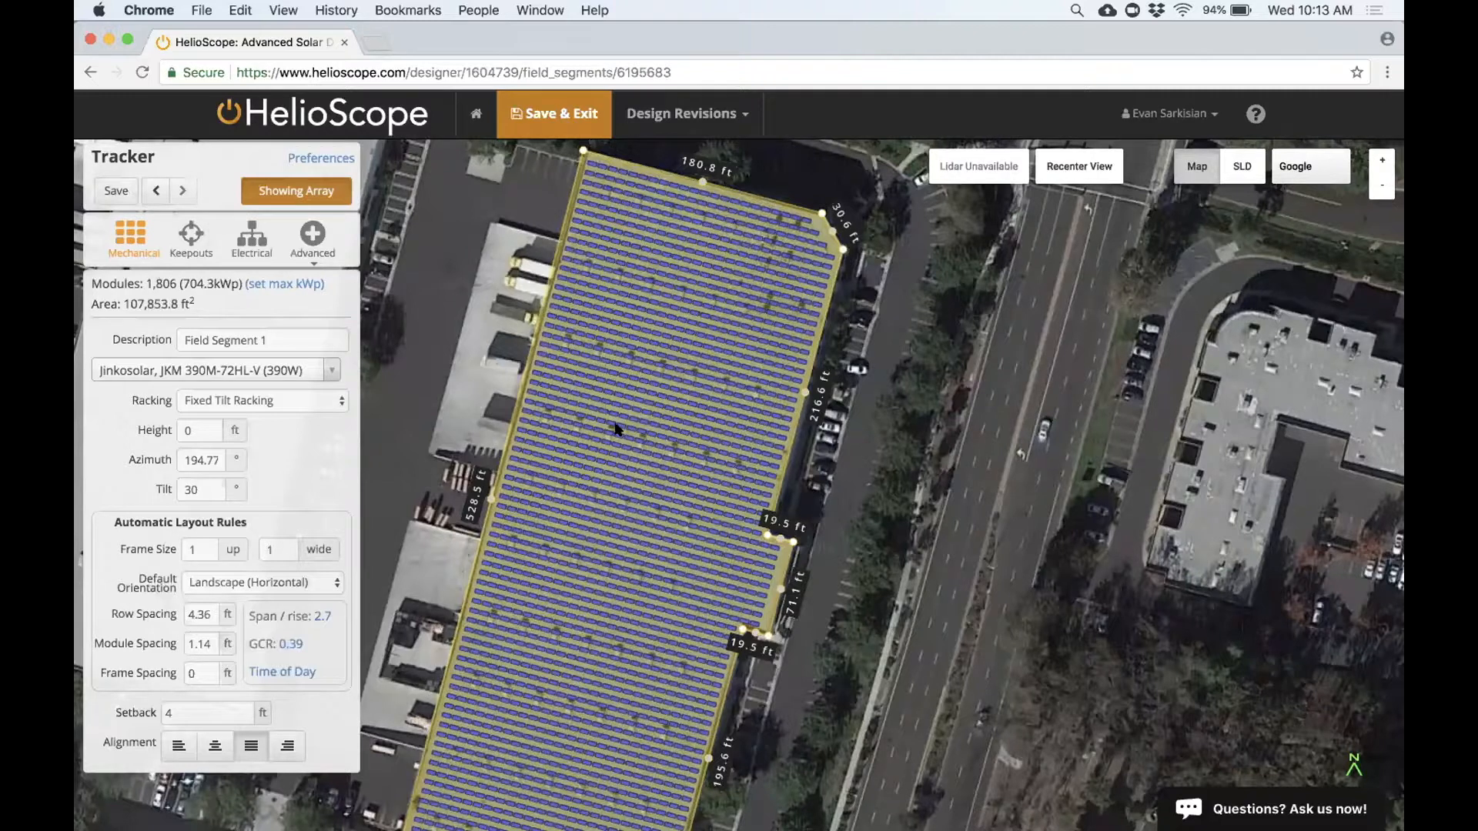
- Set the field segment's height to 30 ft and inspect the raised building and modules in 3D
{"action": "left_click_drag", "start_coordinate": [583, 207], "coordinate": [548, 114]}
{"action": "left_click_drag", "start_coordinate": [654, 470], "coordinate": [688, 433]}
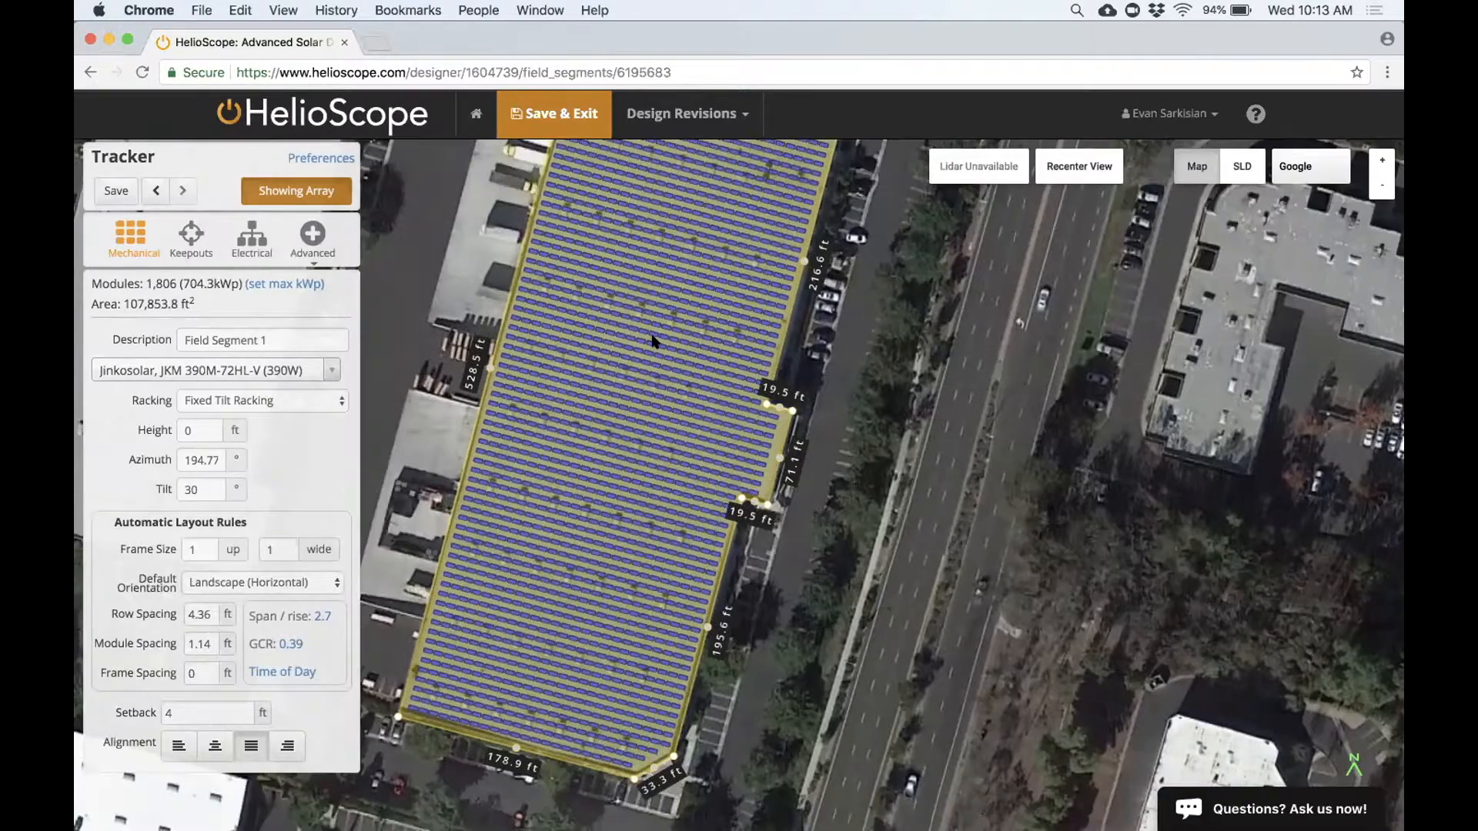
{"action": "left_click", "coordinate": [198, 430]}
{"action": "type", "text": "30"}
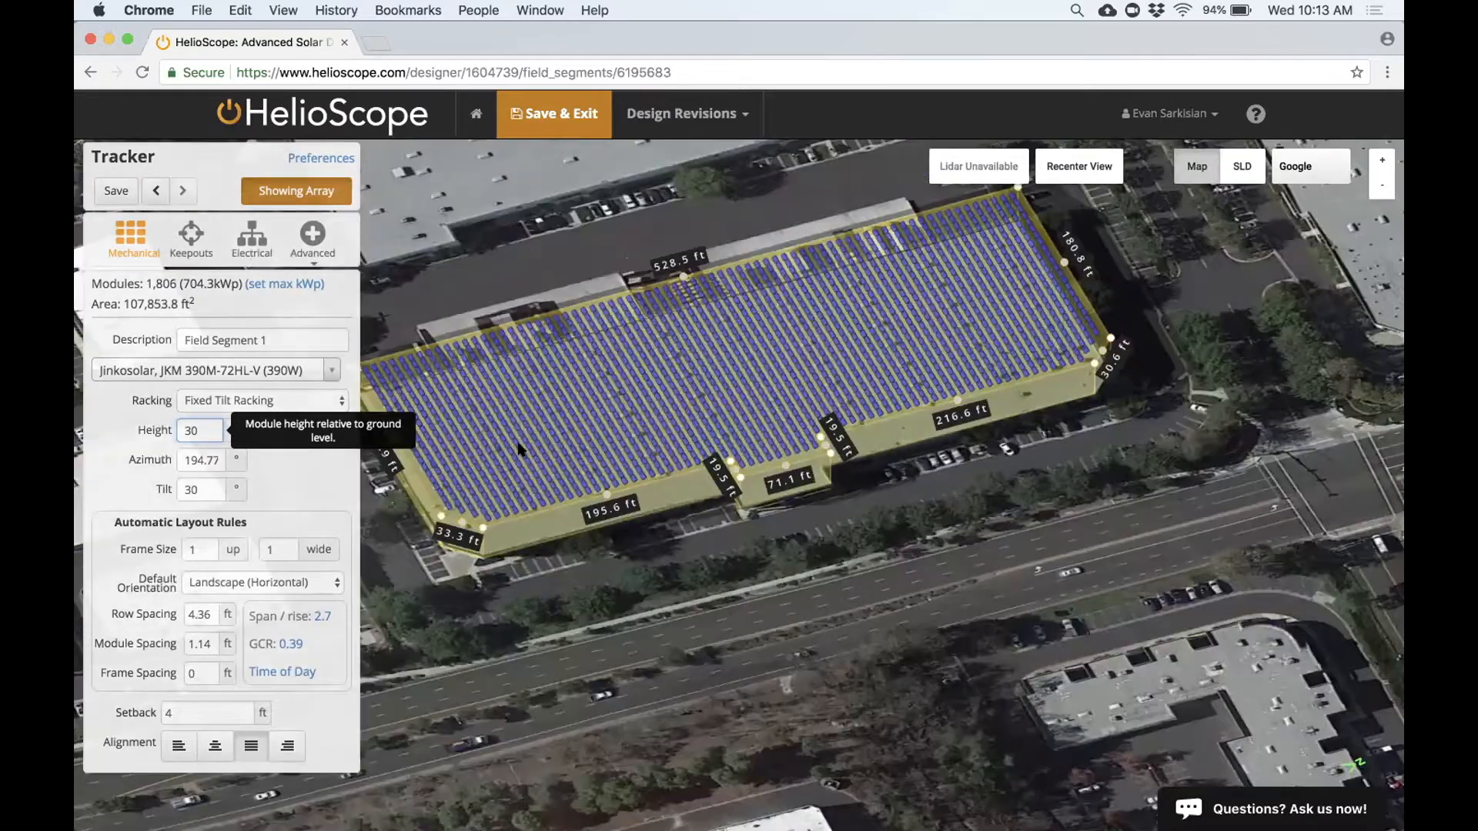
{"action": "left_click_drag", "start_coordinate": [518, 451], "coordinate": [1028, 153]}
{"action": "scroll", "coordinate": [495, 426], "scroll_direction": "up", "scroll_amount": 3}
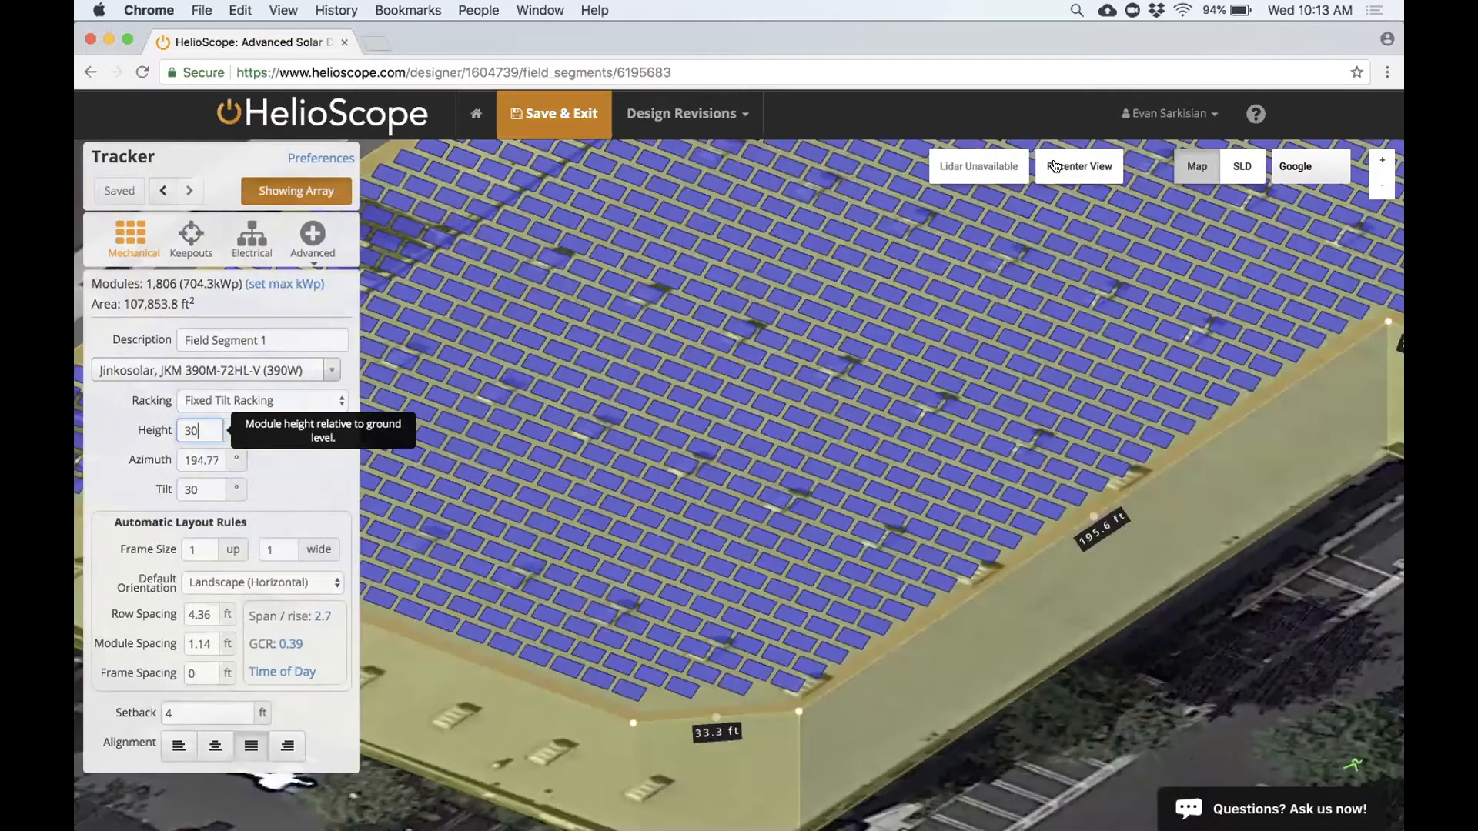
- Return to the centred overhead view with the module array hidden, and open the keepouts
{"action": "left_click", "coordinate": [1054, 163]}
{"action": "key", "text": "space"}
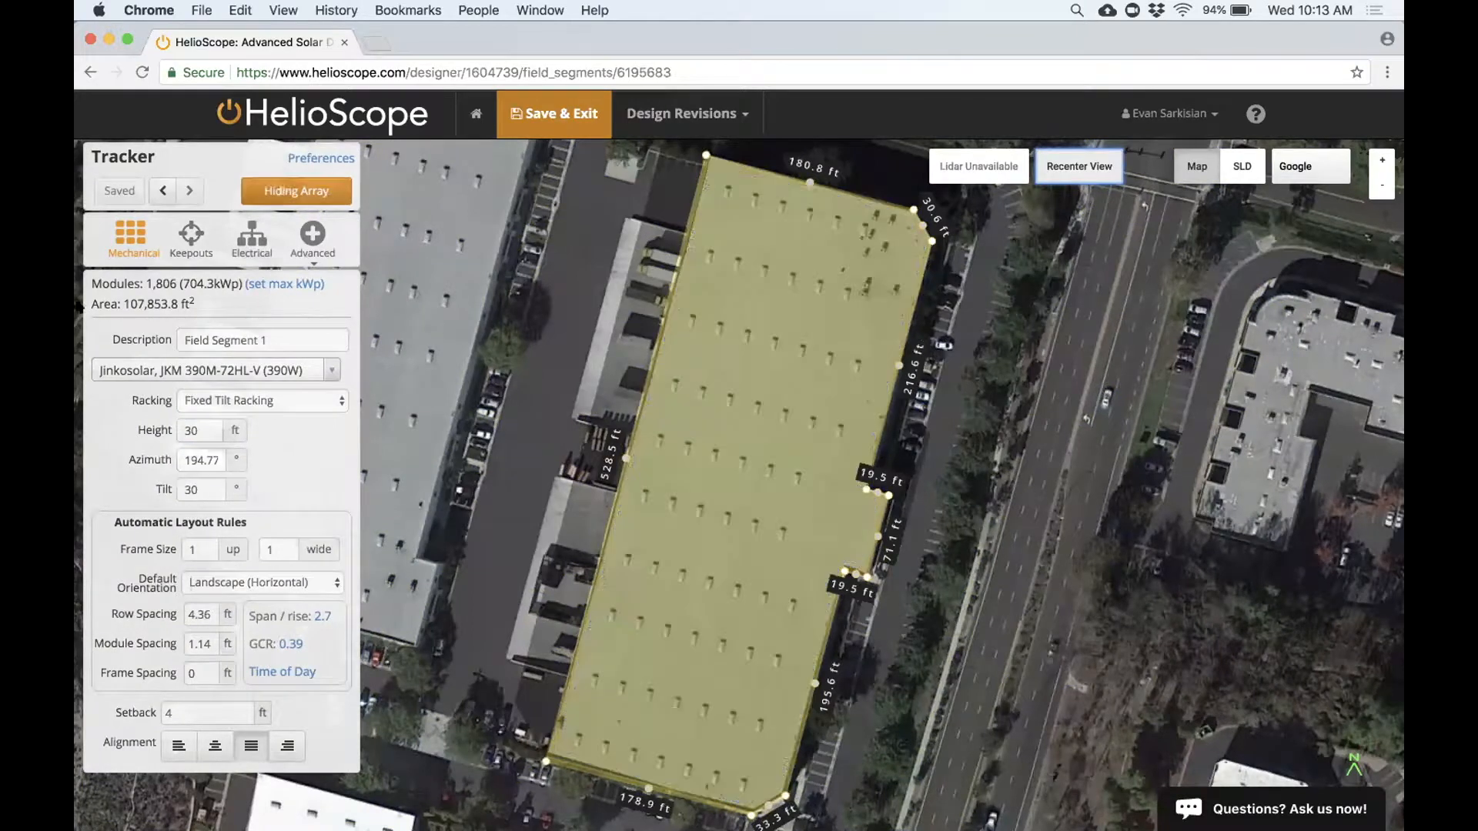
{"action": "left_click", "coordinate": [191, 237]}
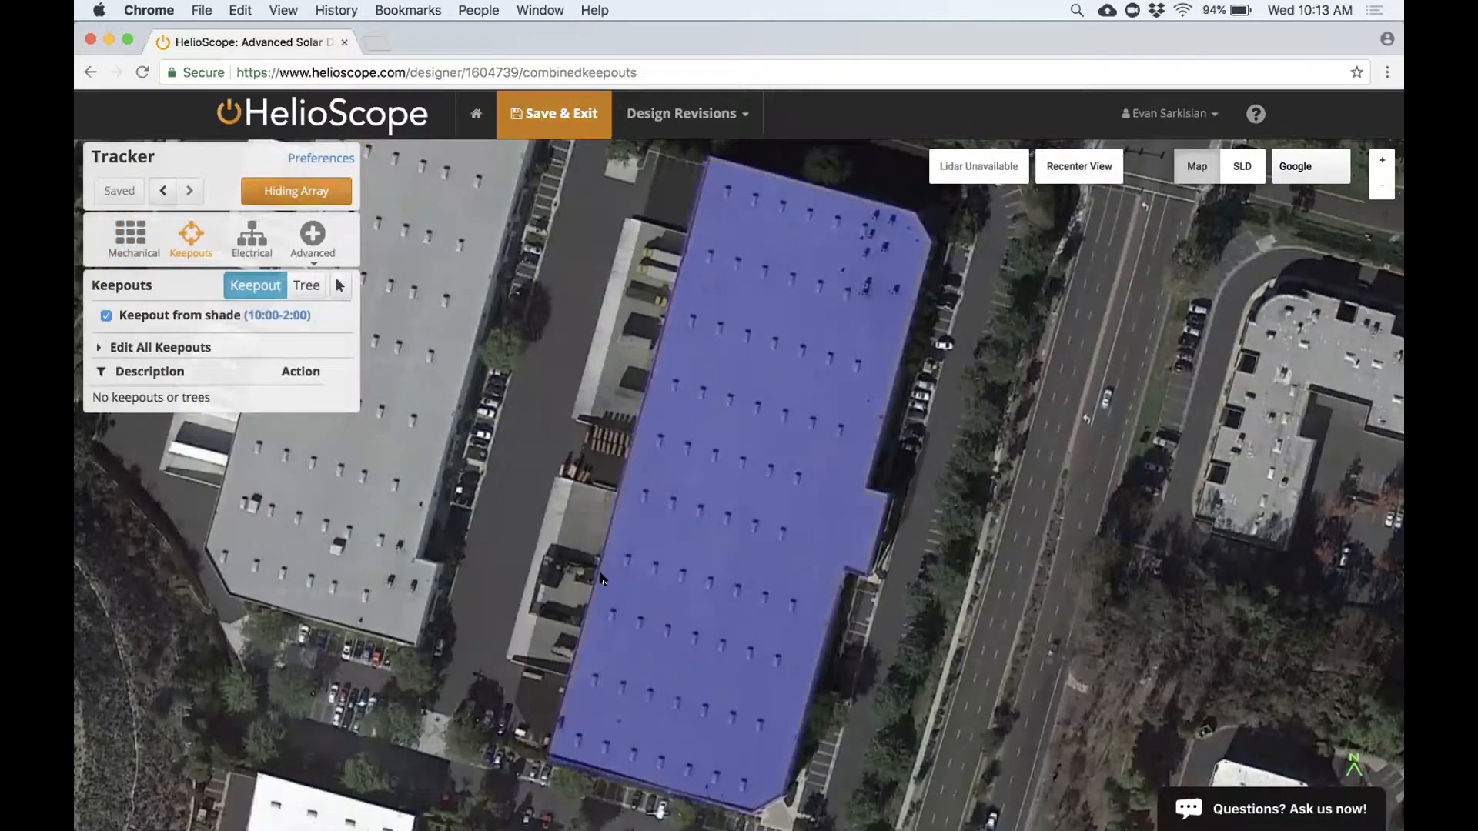
- Draw a rectangular keepout about 152 ft by 12 ft over the southernmost row of roof obstructions
{"action": "left_click_drag", "start_coordinate": [602, 578], "coordinate": [540, 428]}
{"action": "scroll", "coordinate": [577, 616], "scroll_direction": "up", "scroll_amount": 5}
{"action": "left_click", "coordinate": [463, 586]}
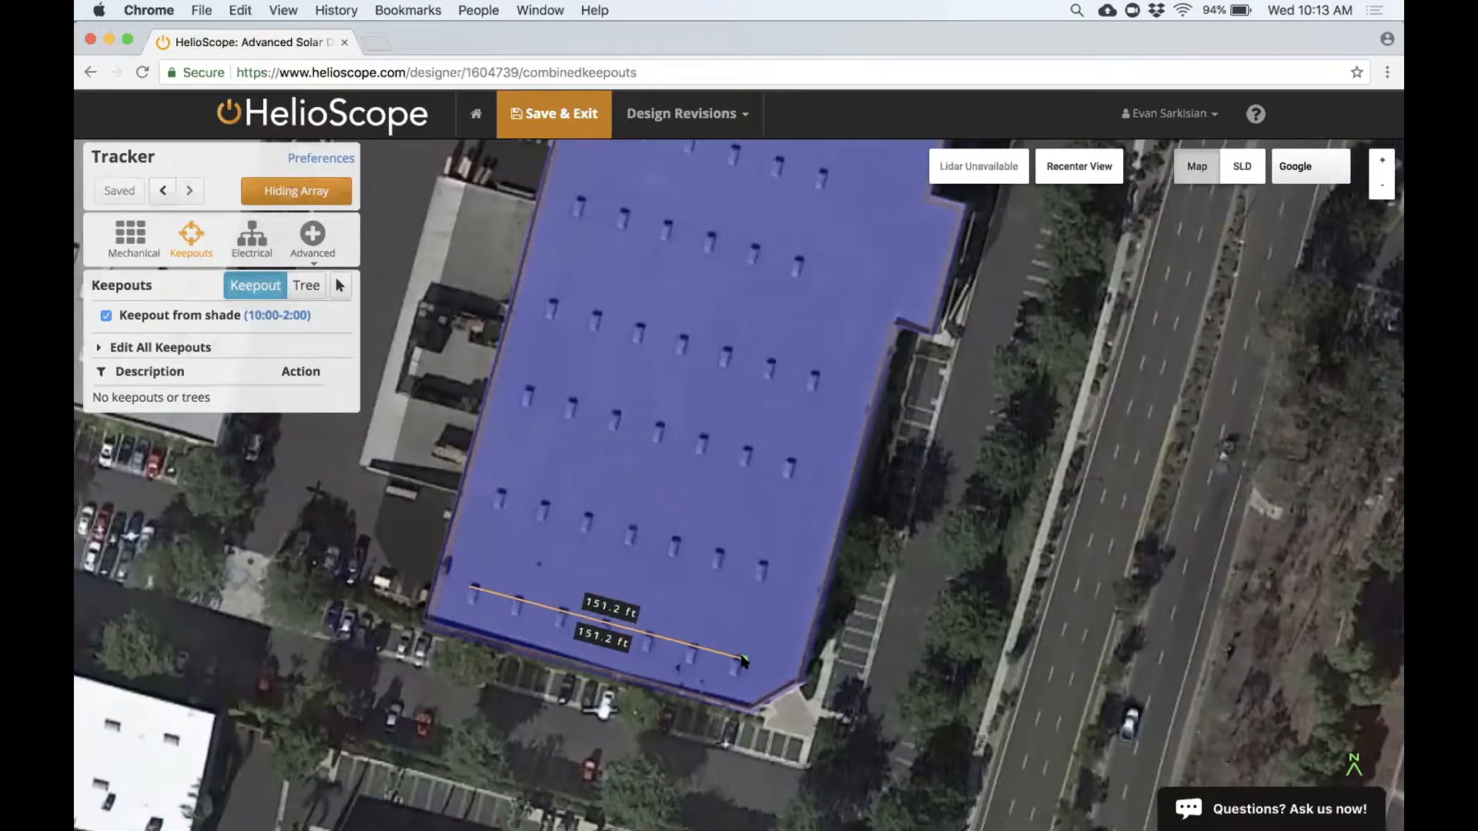
{"action": "left_click", "coordinate": [744, 660]}
{"action": "left_click", "coordinate": [741, 680]}
{"action": "left_click", "coordinate": [465, 610]}
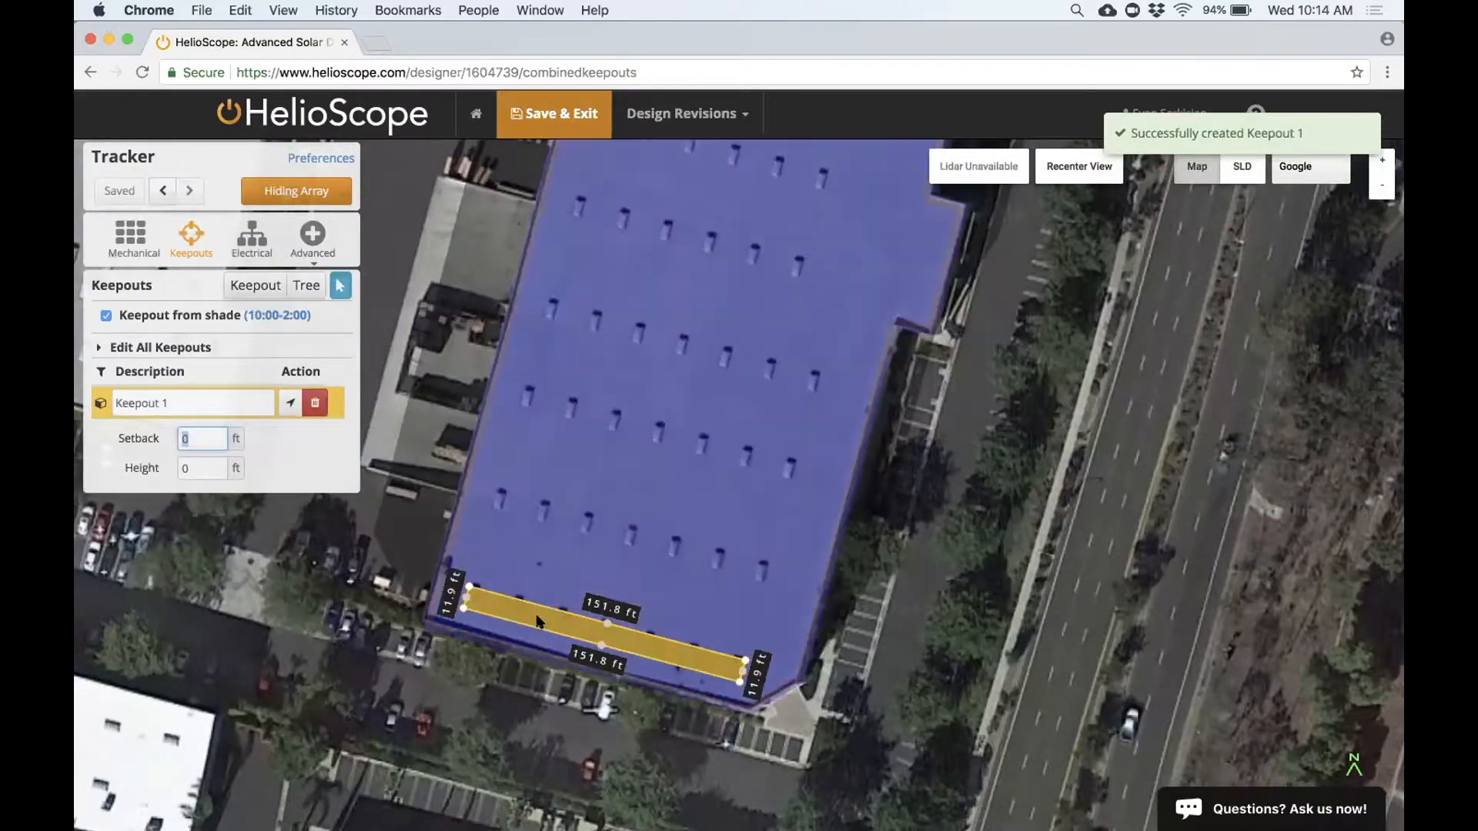
- Copy the long keepout onto the second, third, fourth, seventh and eighth rows of roof obstructions, counted from the south
{"action": "left_click_drag", "start_coordinate": [551, 555], "coordinate": [567, 527]}
{"action": "left_click", "coordinate": [567, 520]}
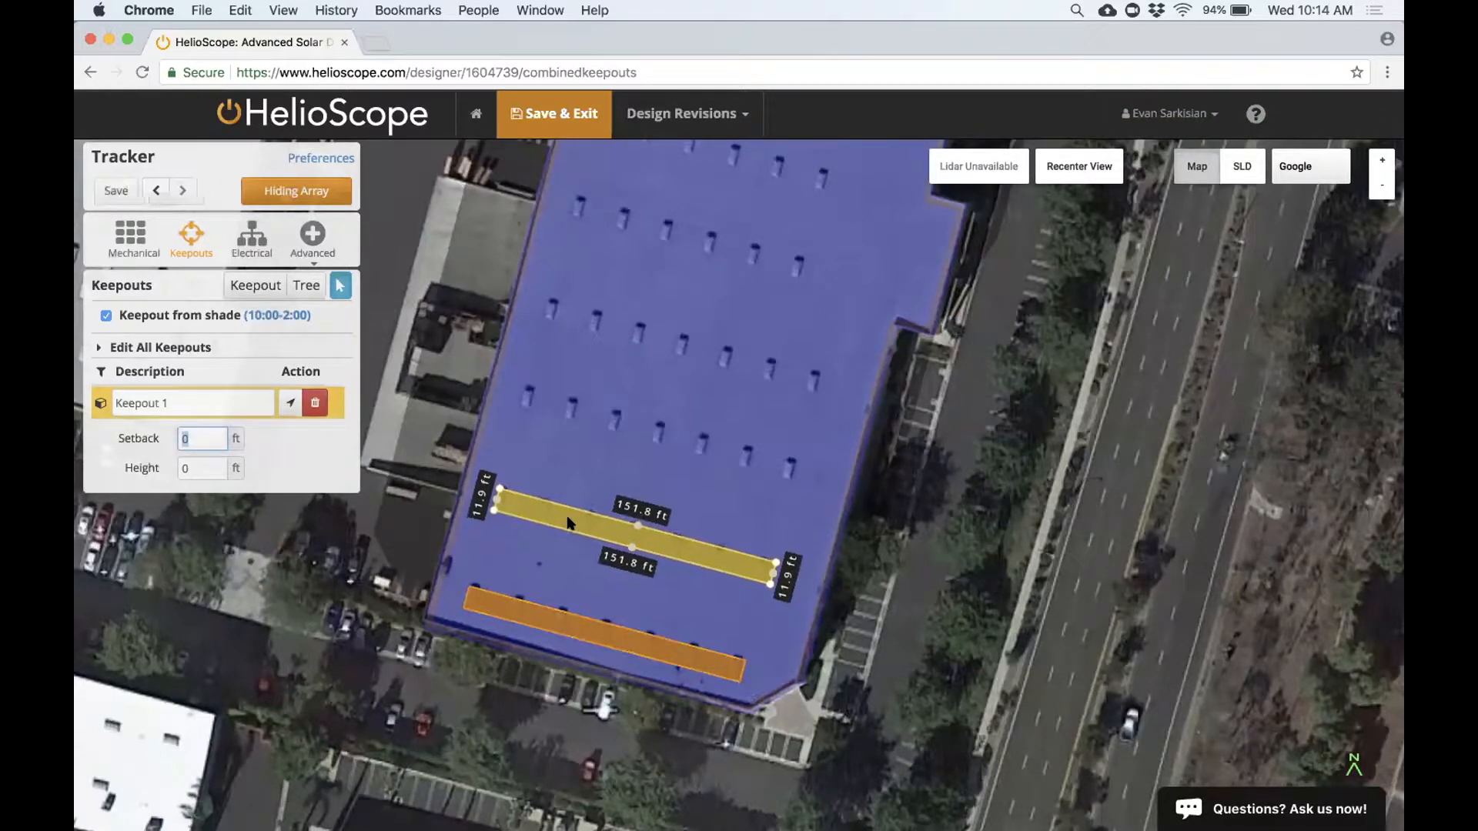
{"action": "left_click", "coordinate": [618, 327]}
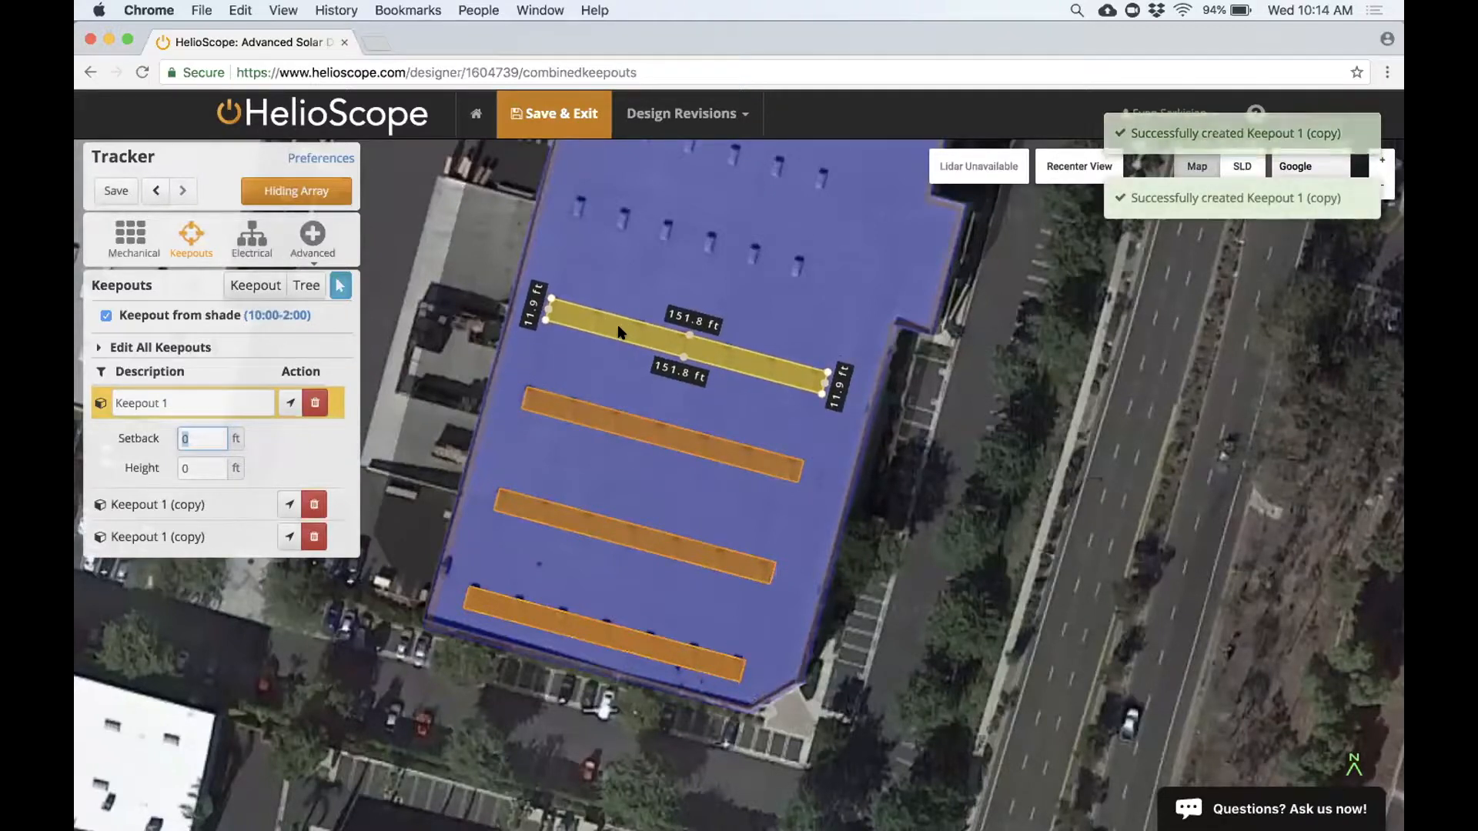
{"action": "left_click", "coordinate": [618, 332]}
{"action": "left_click_drag", "start_coordinate": [667, 277], "coordinate": [591, 556]}
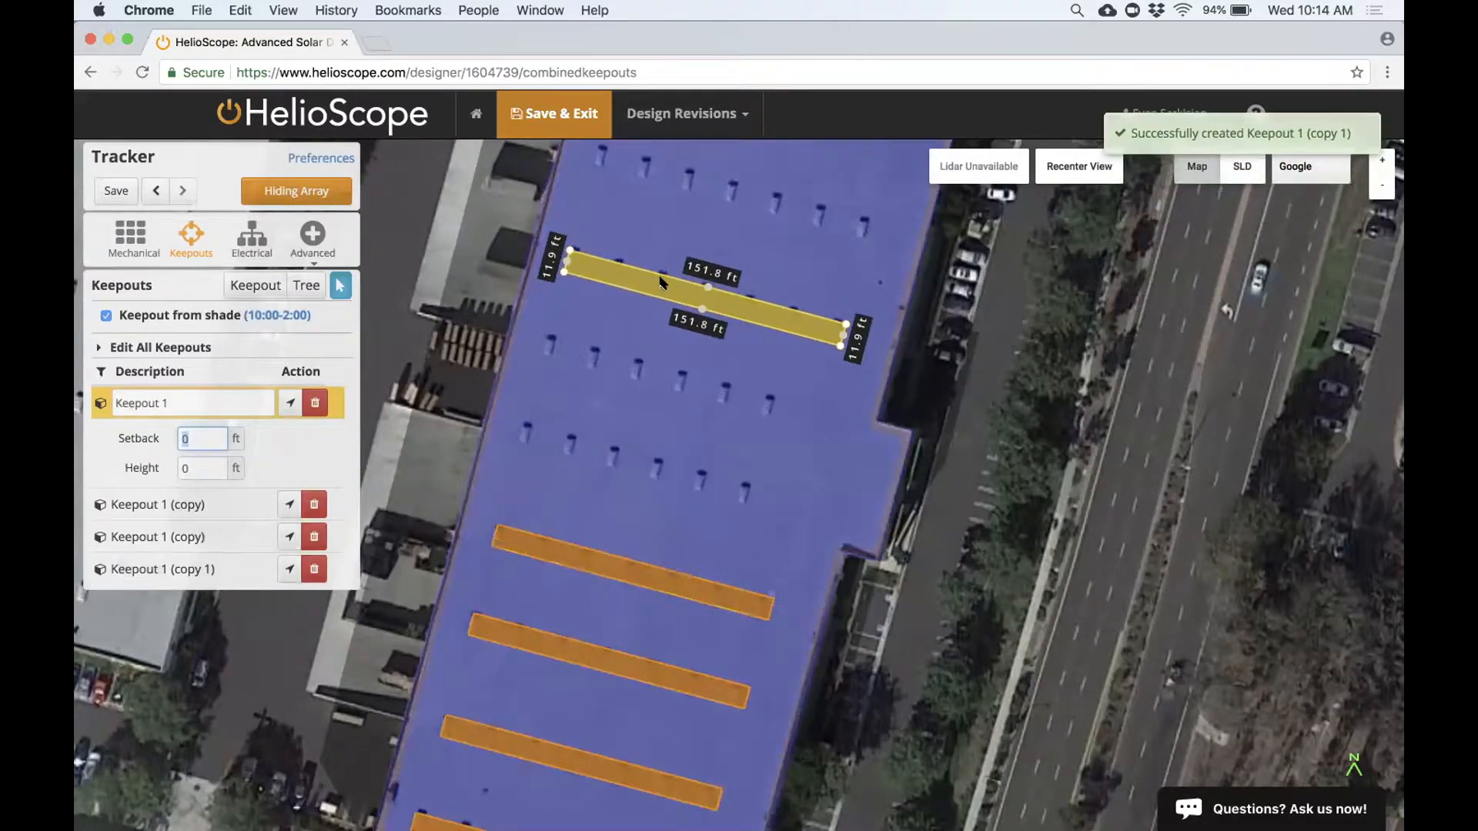
{"action": "left_click", "coordinate": [677, 302]}
{"action": "left_click_drag", "start_coordinate": [677, 302], "coordinate": [647, 416]}
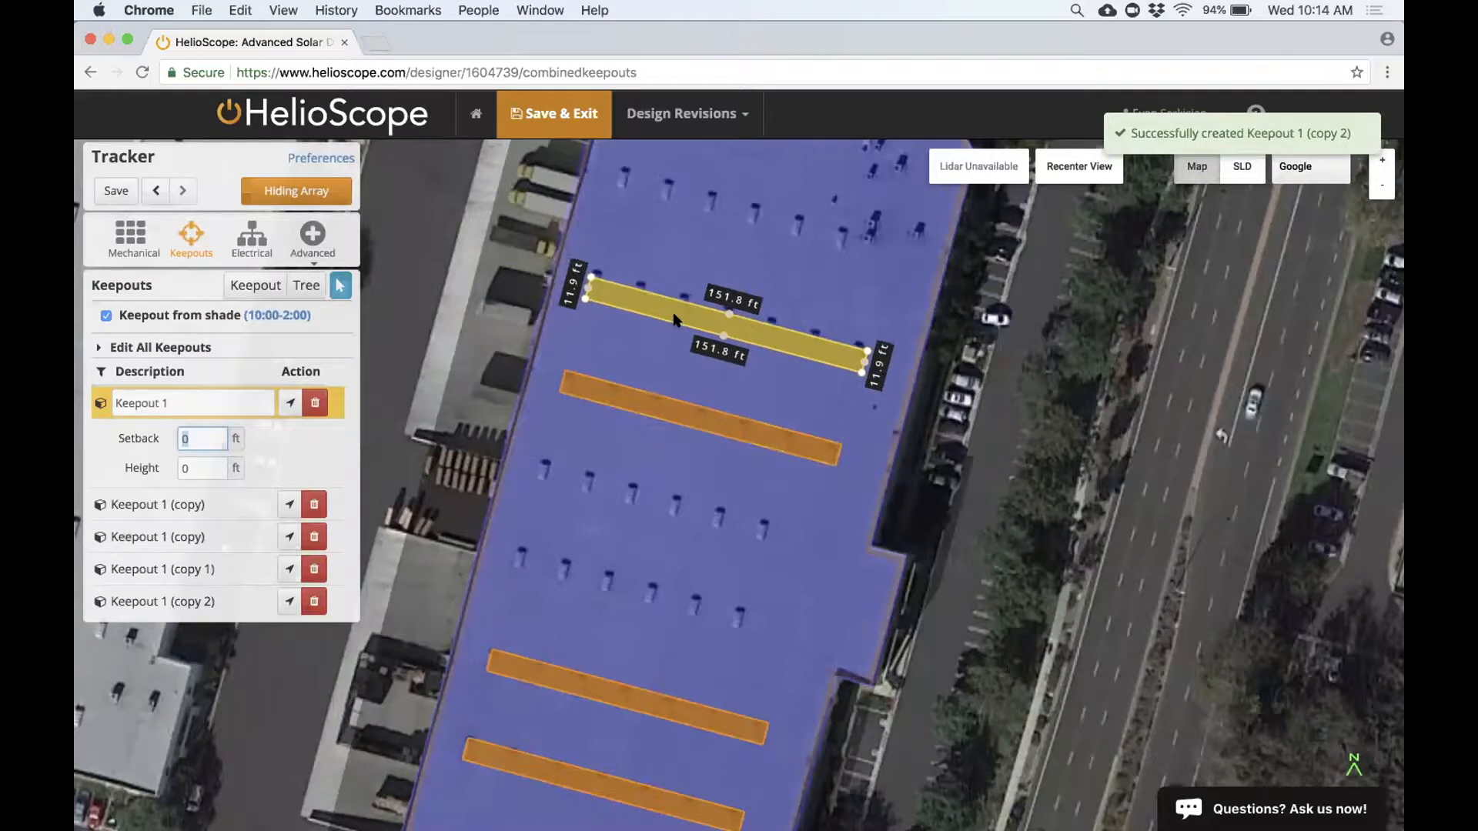
- Draw a shorter rectangular keepout about 125 ft by 11 ft over the fifth row of roof obstructions from the south
{"action": "left_click", "coordinate": [255, 285]}
{"action": "left_click", "coordinate": [516, 548]}
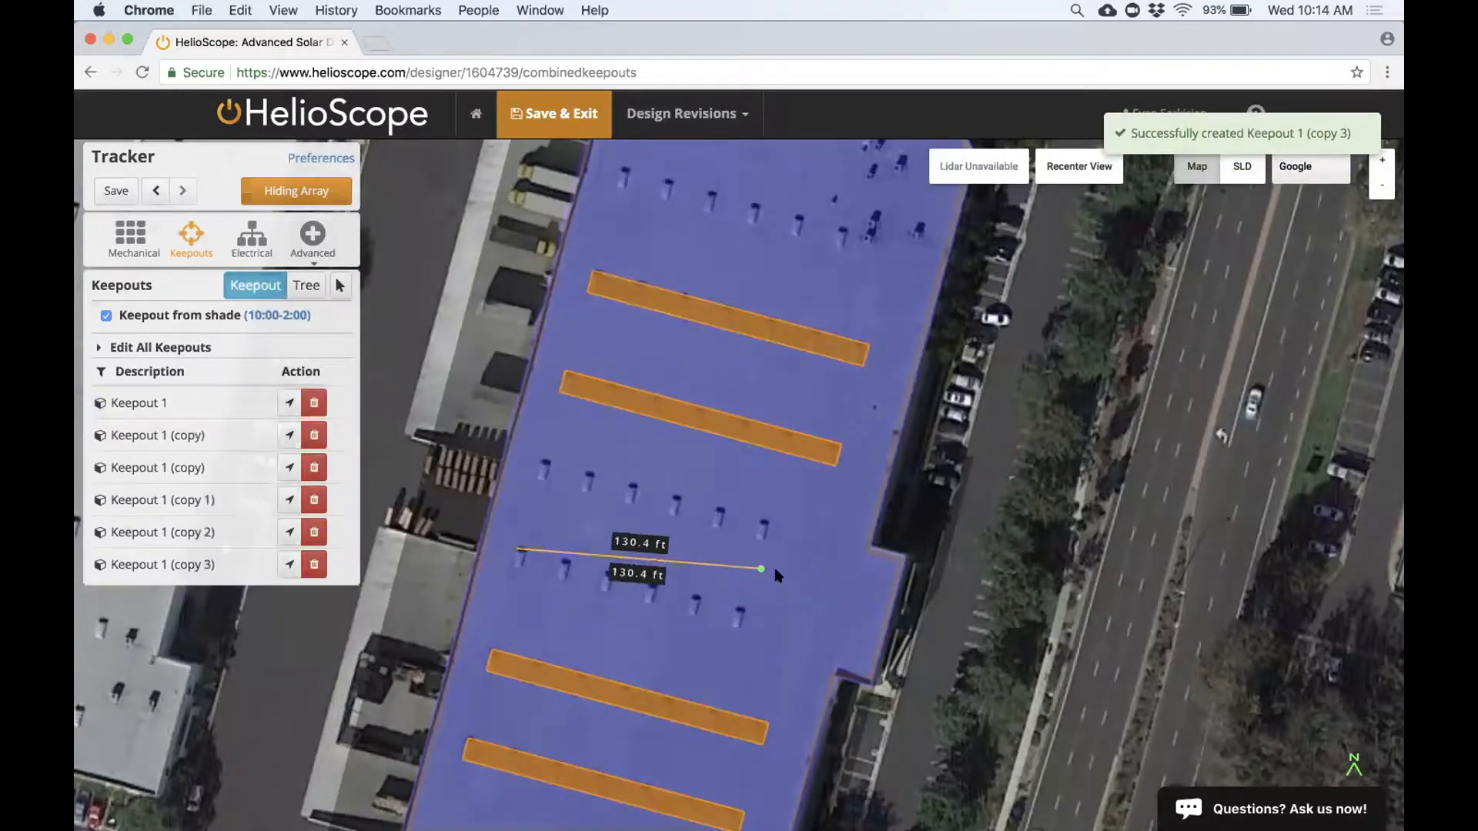
{"action": "left_click", "coordinate": [743, 609]}
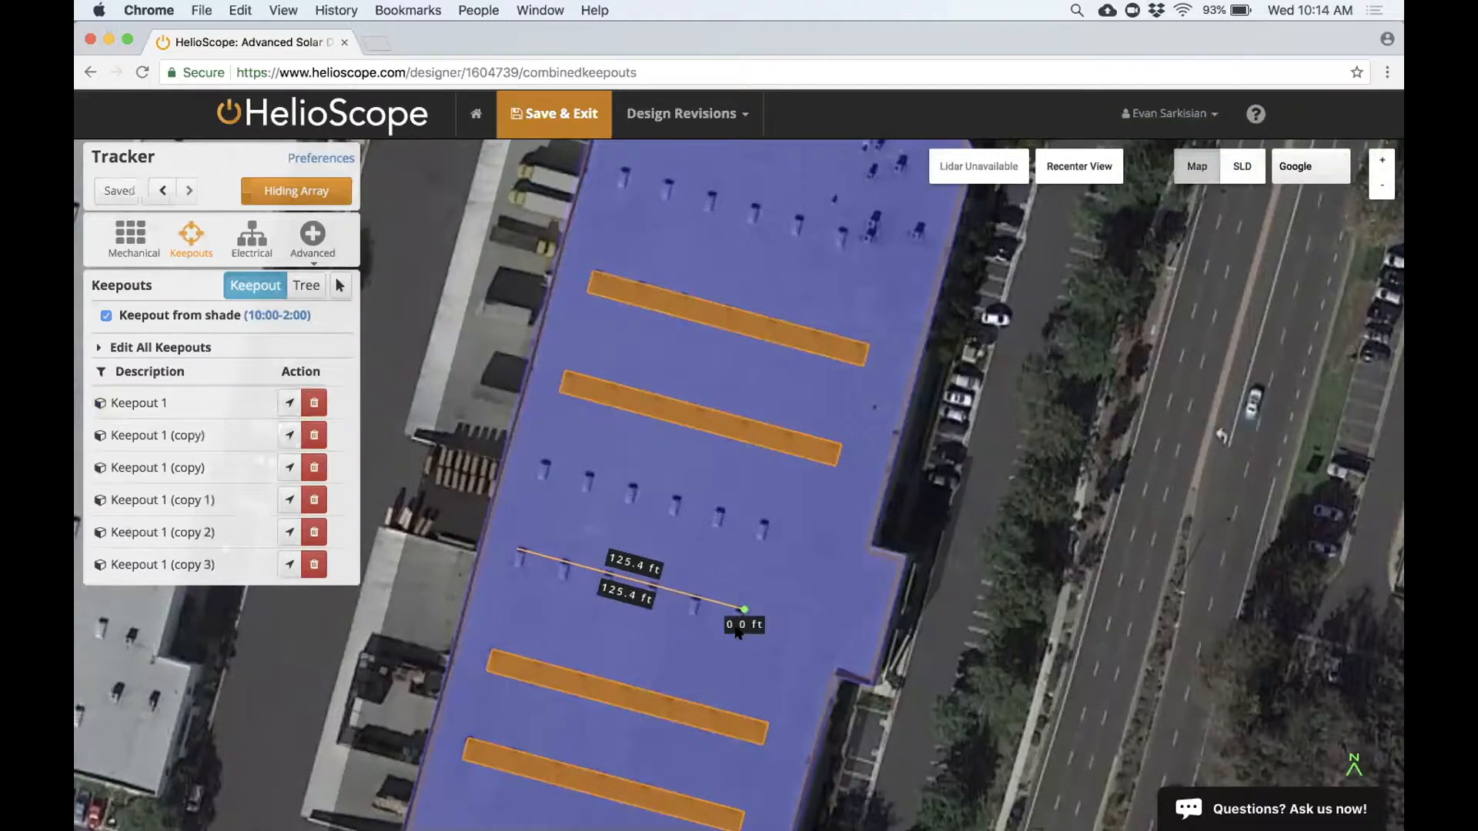
{"action": "scroll", "coordinate": [735, 631], "scroll_direction": "up", "scroll_amount": 5}
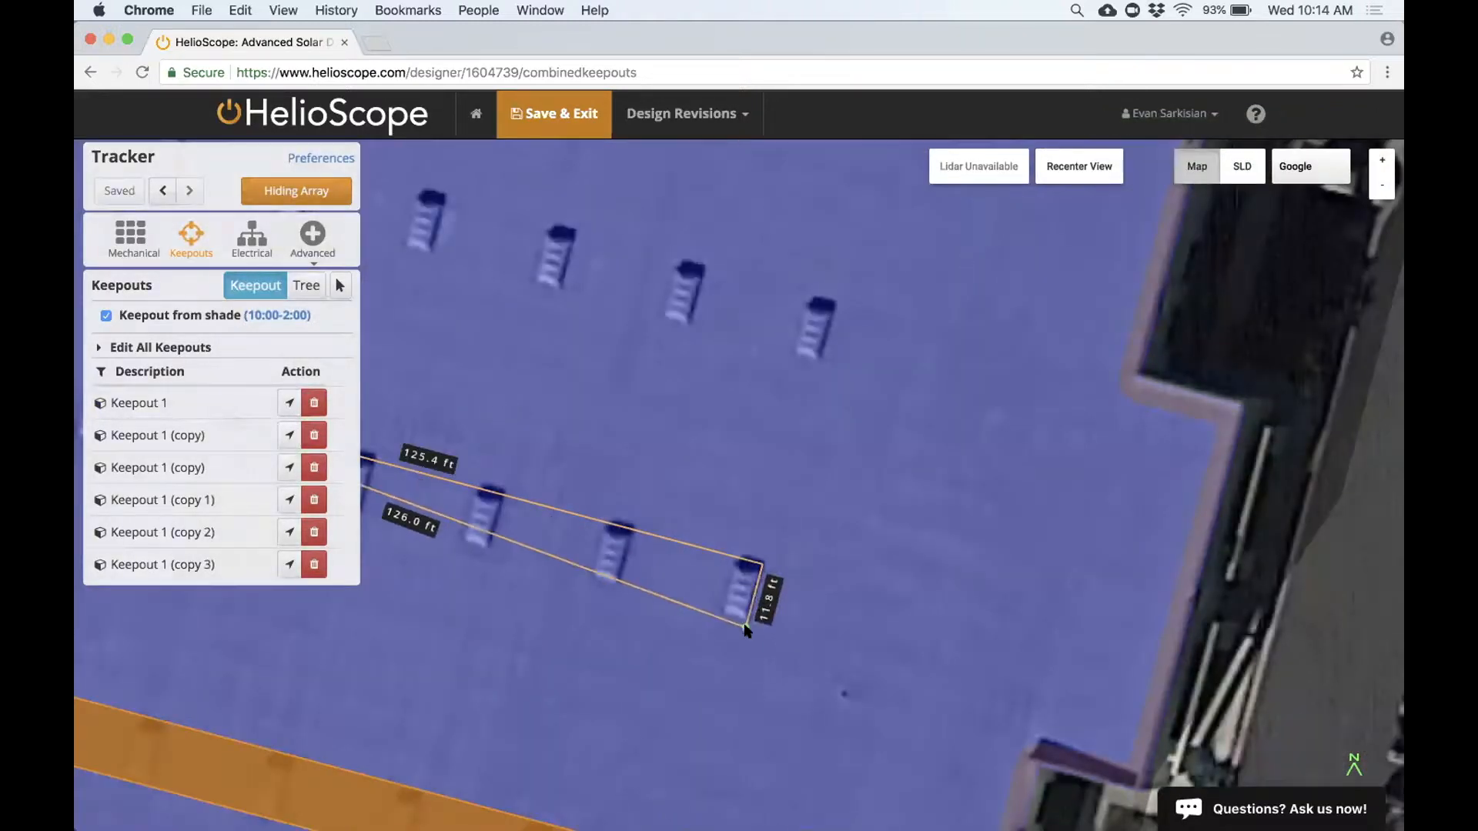
{"action": "left_click", "coordinate": [653, 630]}
{"action": "scroll", "coordinate": [554, 620], "scroll_direction": "down", "scroll_amount": 5}
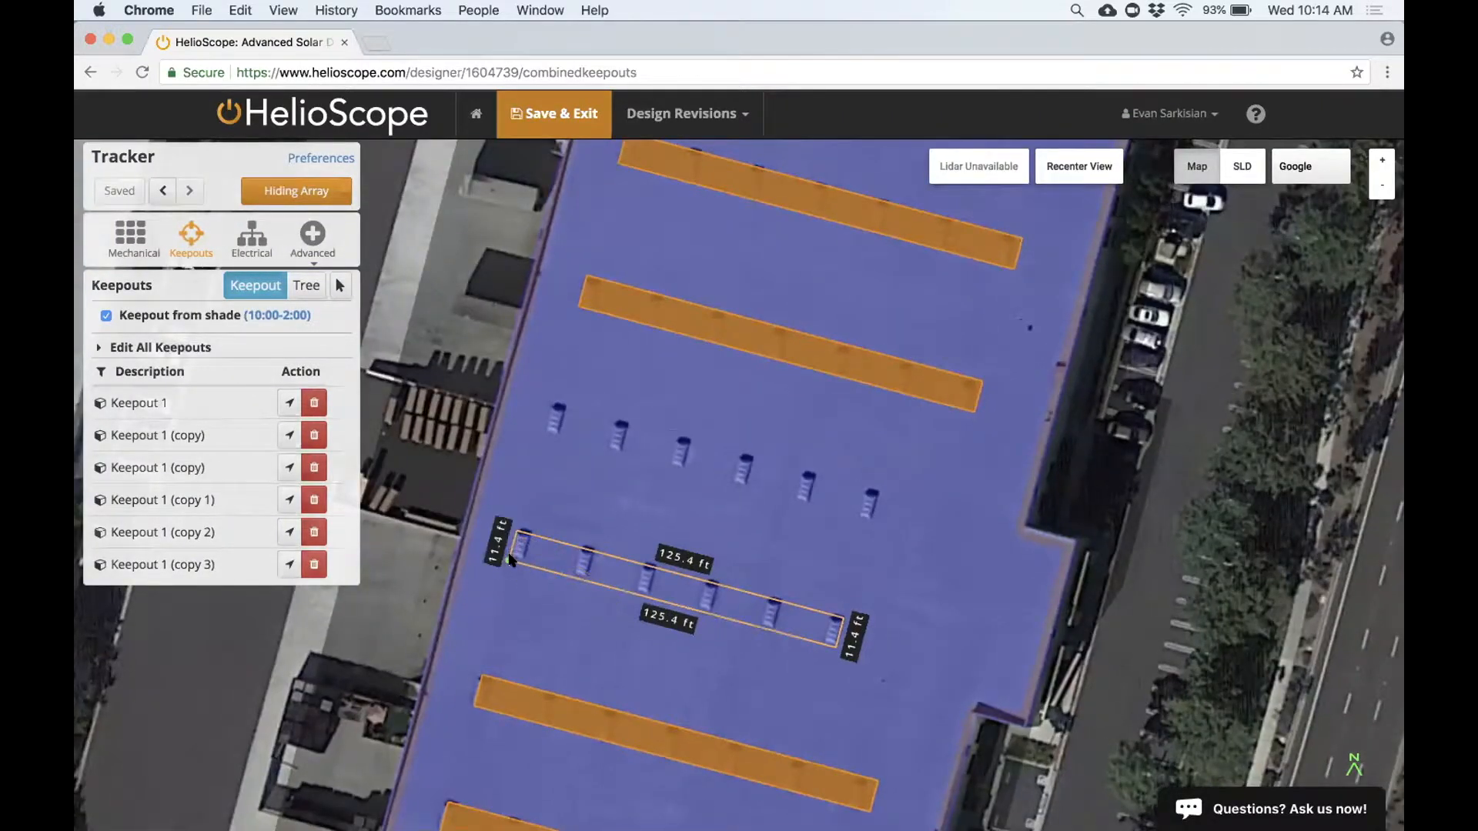
{"action": "left_click", "coordinate": [510, 560]}
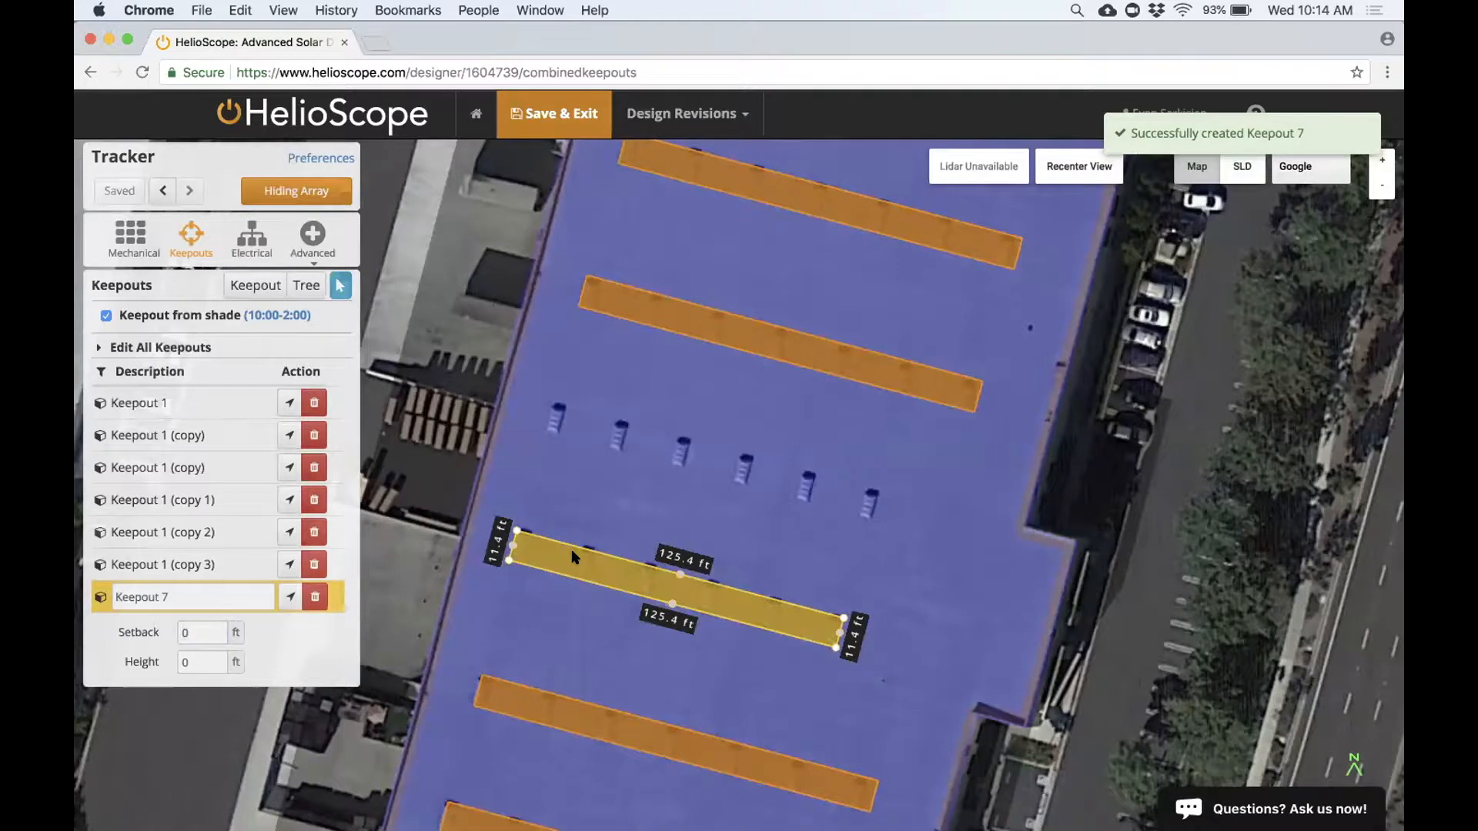
- Copy the shorter keepout onto the sixth, ninth and tenth rows of roof obstructions, counted from the south
{"action": "left_click_drag", "start_coordinate": [572, 556], "coordinate": [608, 428]}
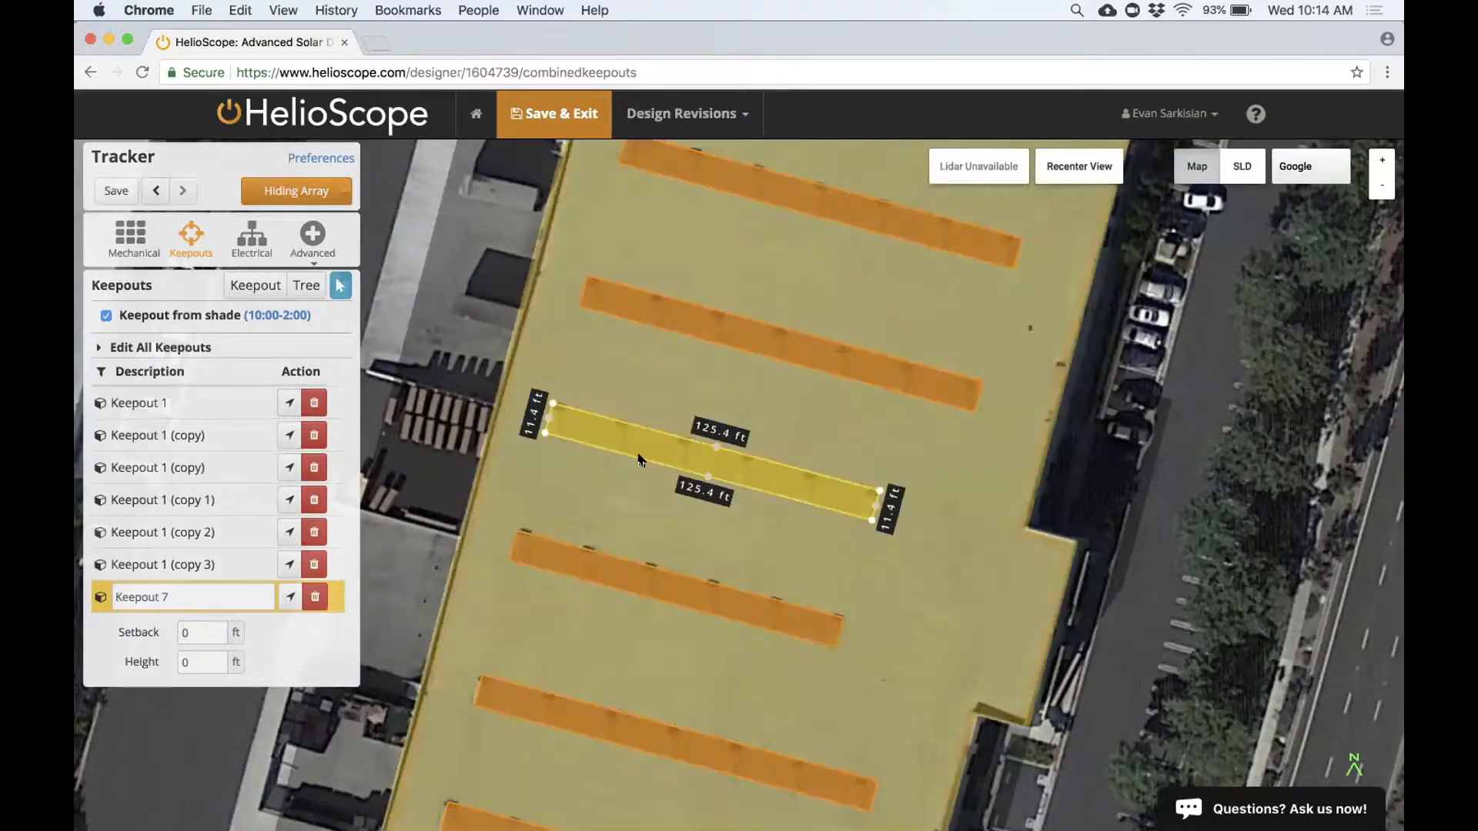
{"action": "left_click_drag", "start_coordinate": [610, 536], "coordinate": [544, 759]}
{"action": "left_click_drag", "start_coordinate": [655, 400], "coordinate": [684, 251]}
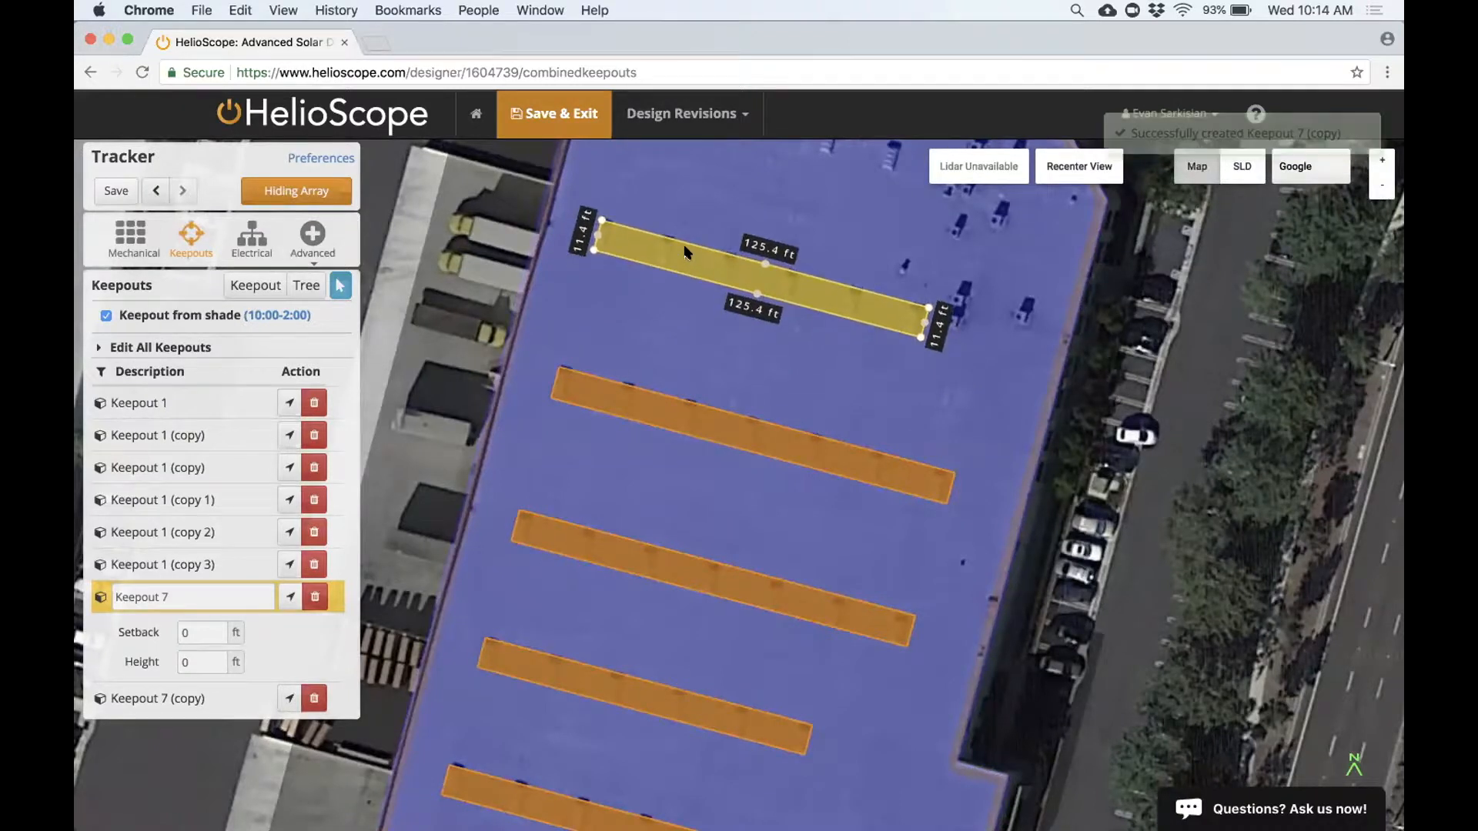
{"action": "key", "text": "super+v"}
{"action": "mouse_move", "coordinate": [684, 333]}
{"action": "left_mouse_down"}
{"action": "mouse_move", "coordinate": [667, 462]}
{"action": "mouse_move", "coordinate": [675, 289]}
{"action": "mouse_move", "coordinate": [682, 315]}
{"action": "mouse_move", "coordinate": [702, 310]}
{"action": "left_mouse_up"}
{"action": "key", "text": "super+v"}
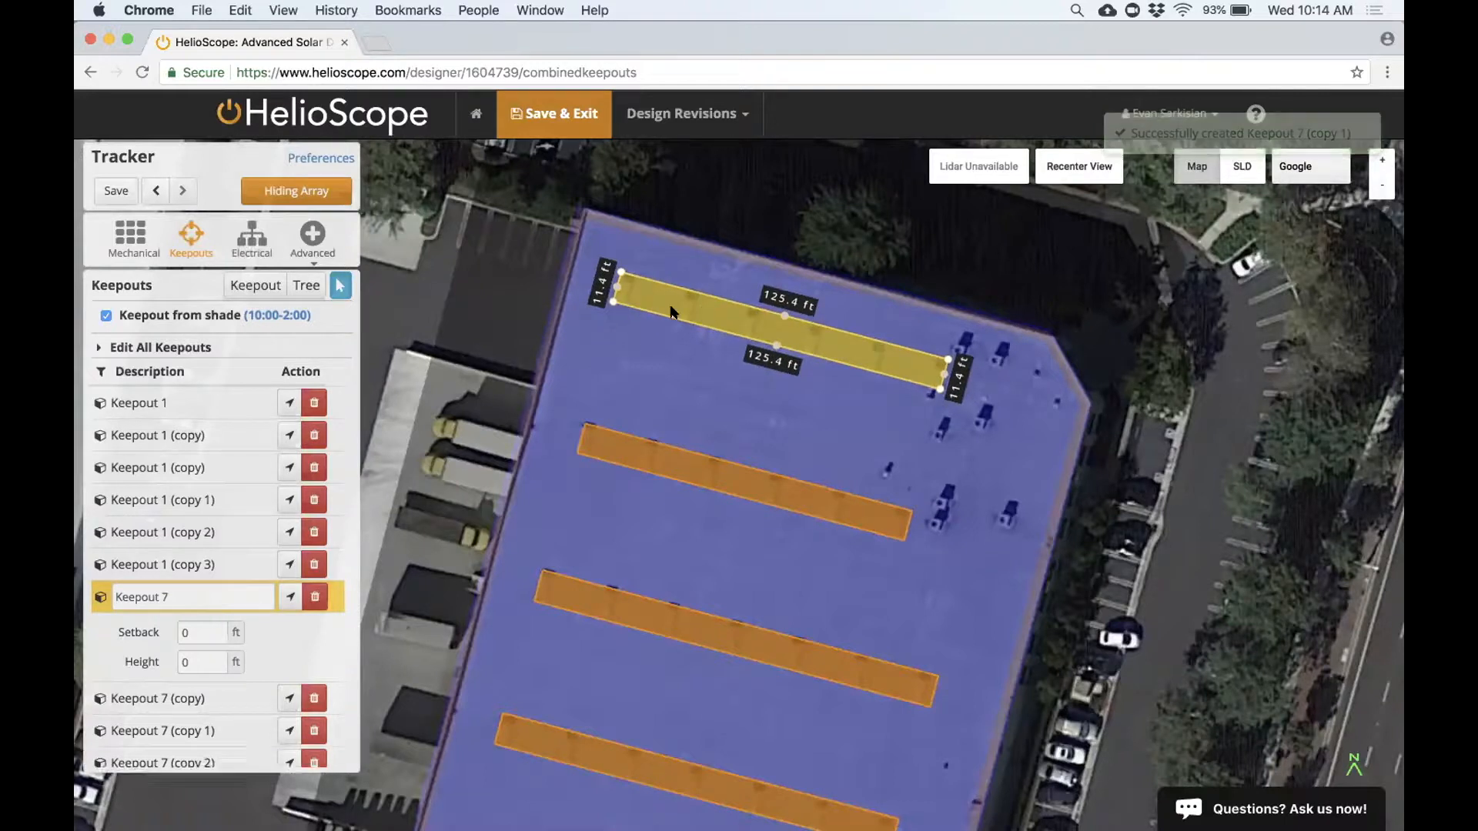
- Draw a polygonal keepout around the northeast equipment cluster, with a west side of about 72 ft, south side 48 ft and east side 57 ft
{"action": "left_click", "coordinate": [234, 286]}
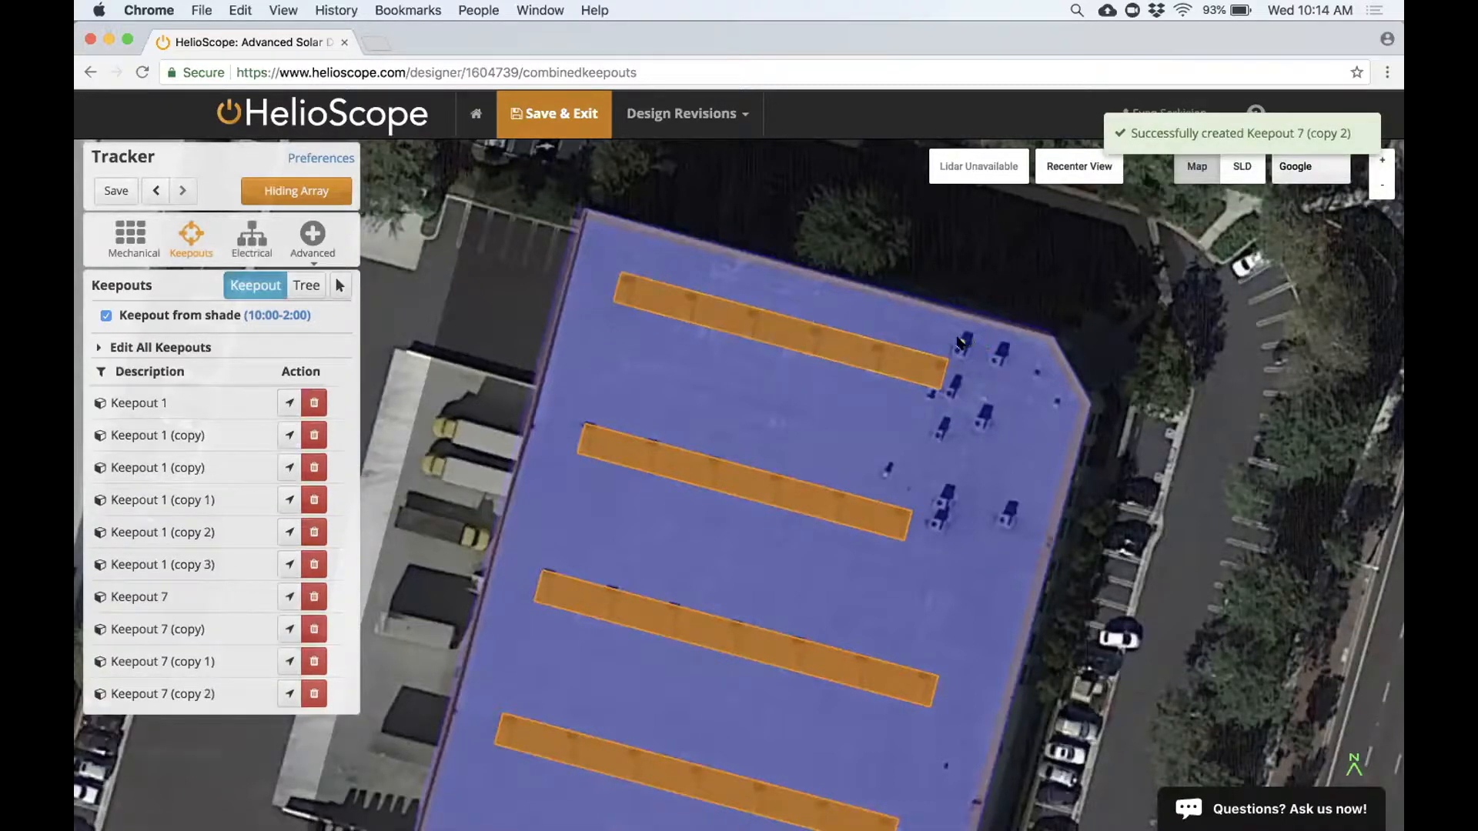
{"action": "left_click", "coordinate": [956, 337]}
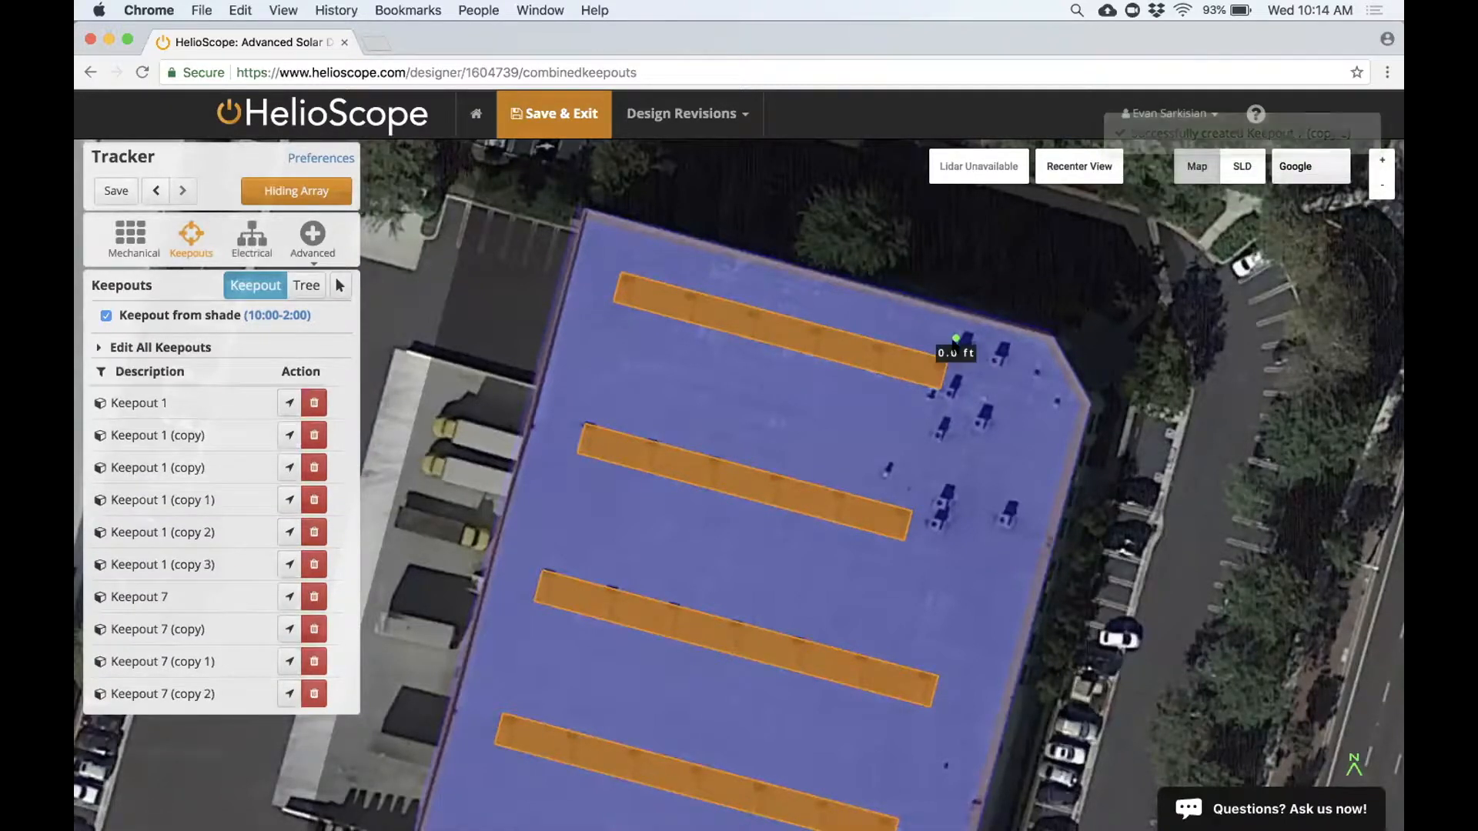
{"action": "left_click", "coordinate": [911, 527]}
{"action": "left_click", "coordinate": [1038, 556]}
{"action": "left_click", "coordinate": [1070, 406]}
{"action": "left_click", "coordinate": [1032, 337]}
{"action": "left_click", "coordinate": [954, 322]}
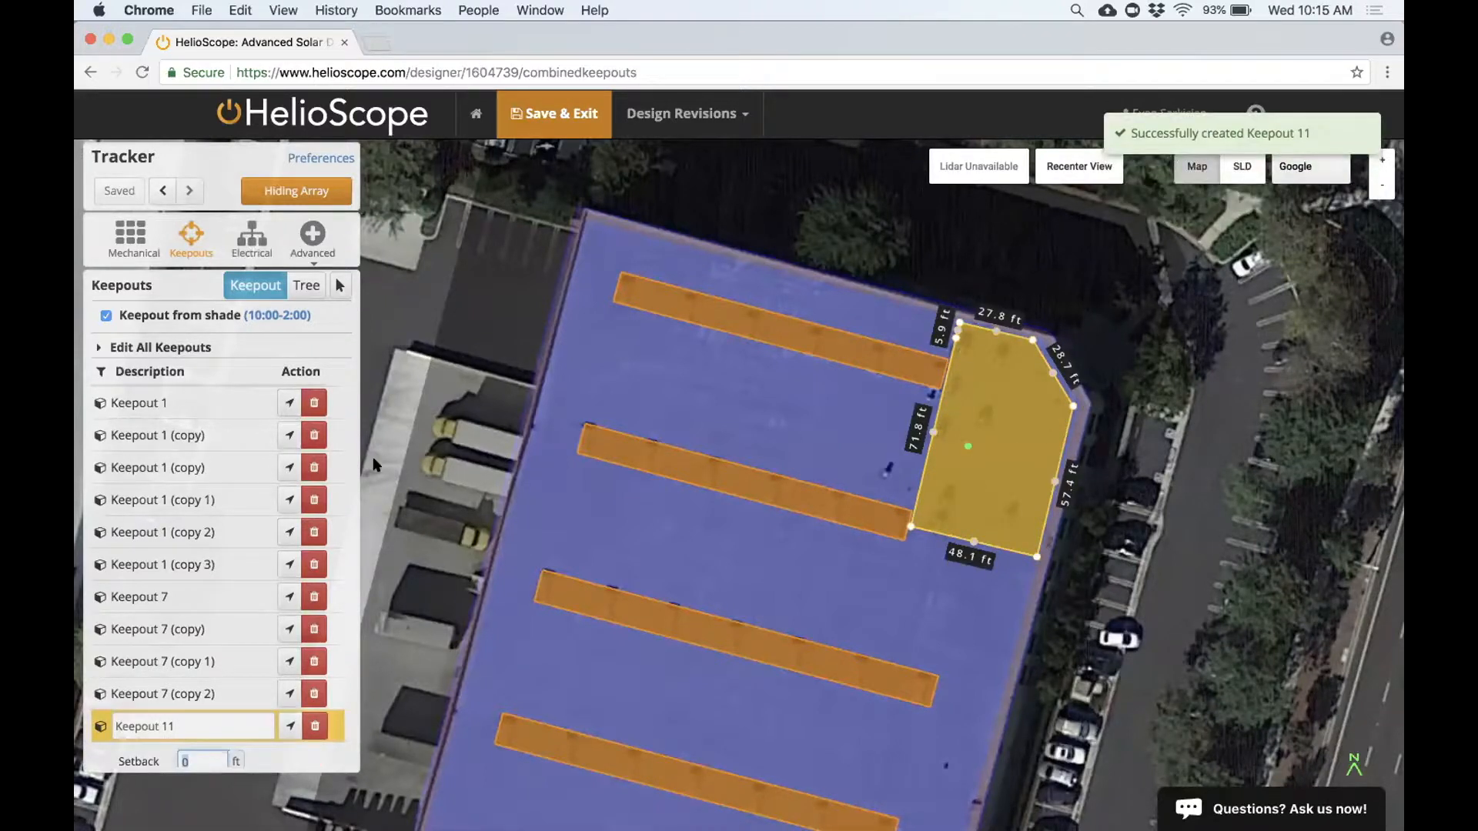
- Show the module array again and select the long keepout over the seventh row from the south
{"action": "left_click", "coordinate": [299, 181]}
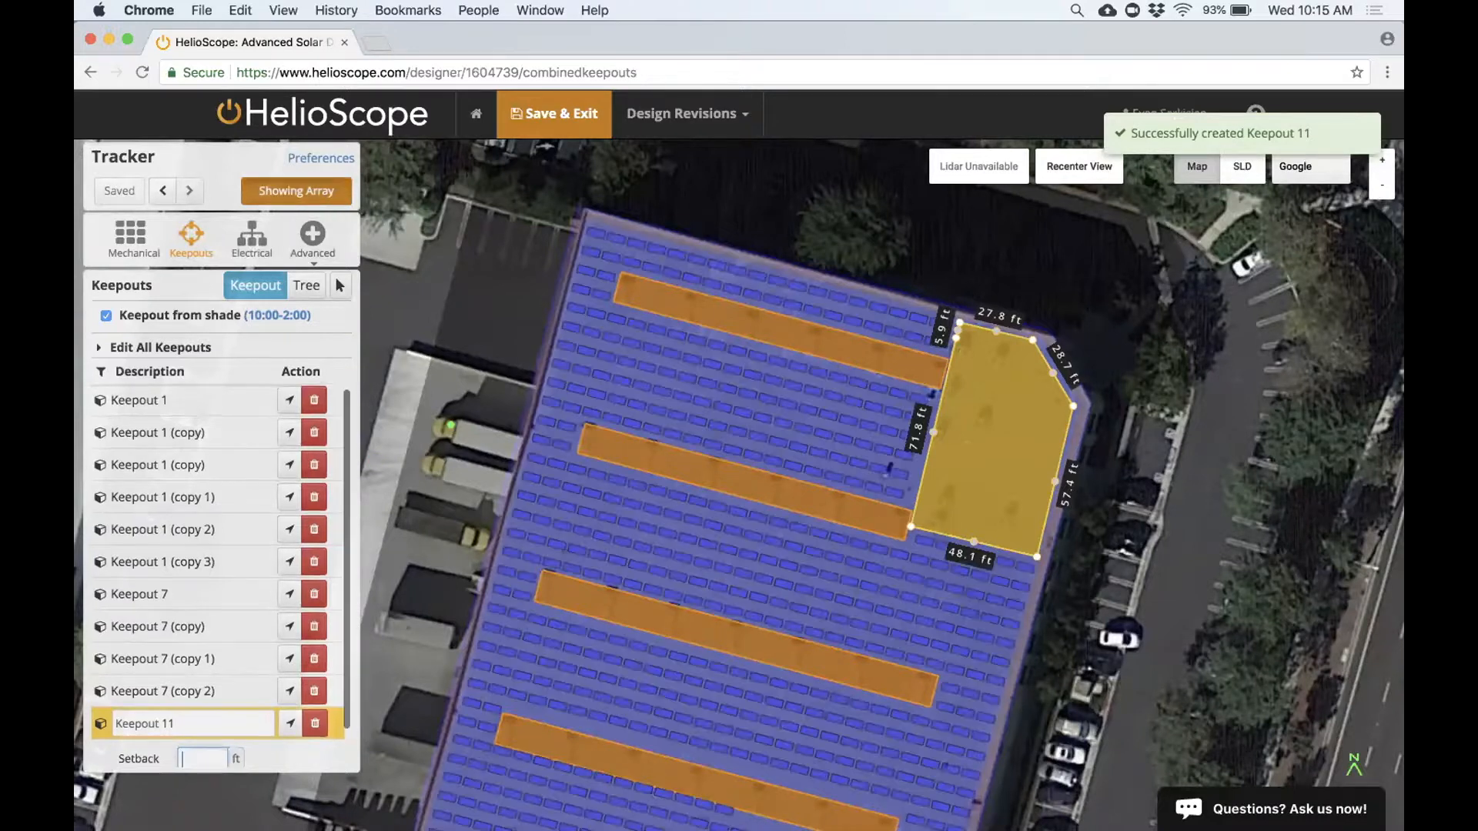
{"action": "scroll", "coordinate": [695, 524], "scroll_direction": "down", "scroll_amount": 2}
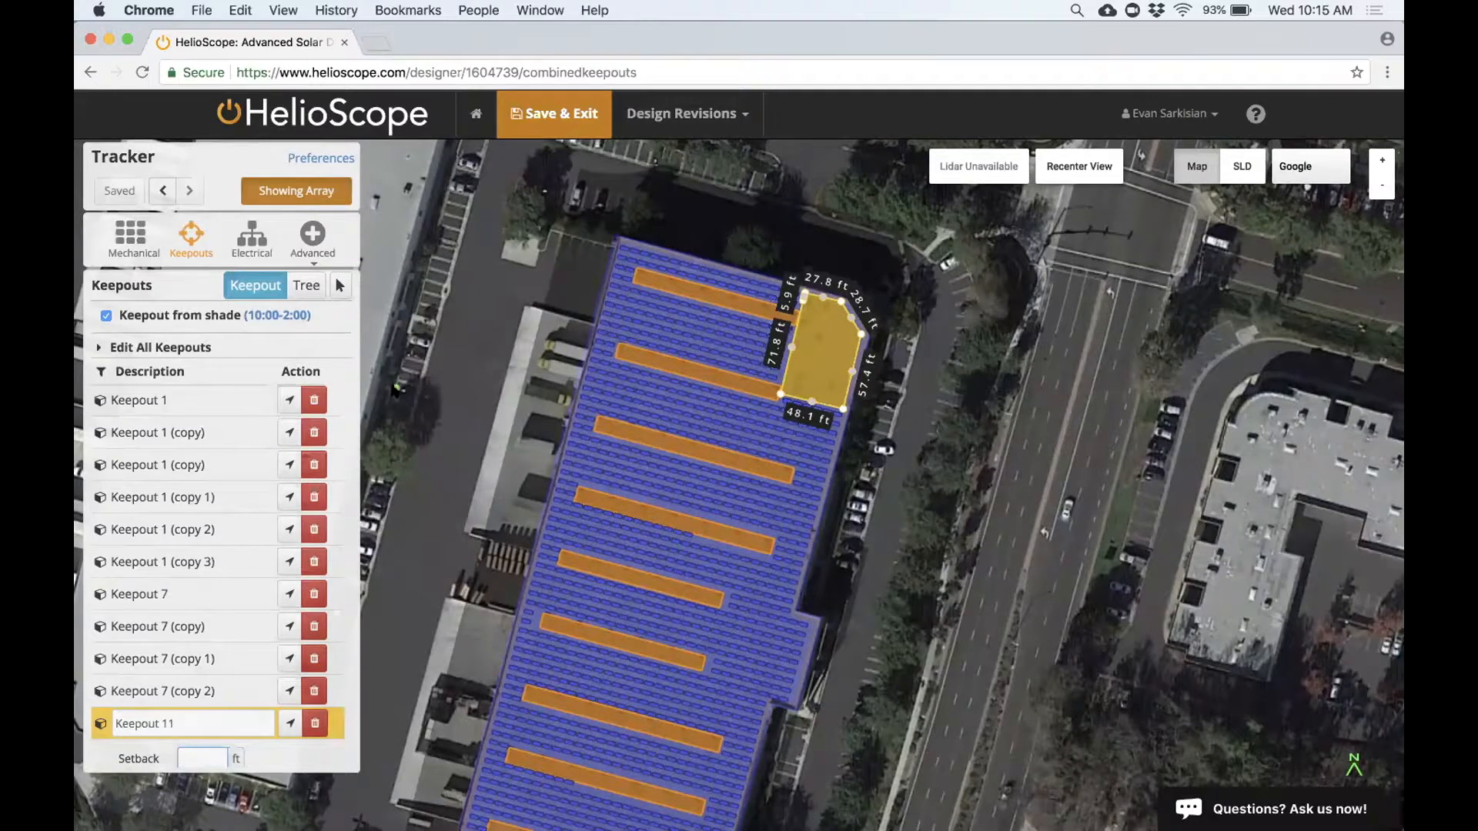
{"action": "left_click", "coordinate": [340, 285]}
{"action": "left_click", "coordinate": [689, 527]}
{"action": "left_click_drag", "start_coordinate": [689, 526], "coordinate": [689, 525]}
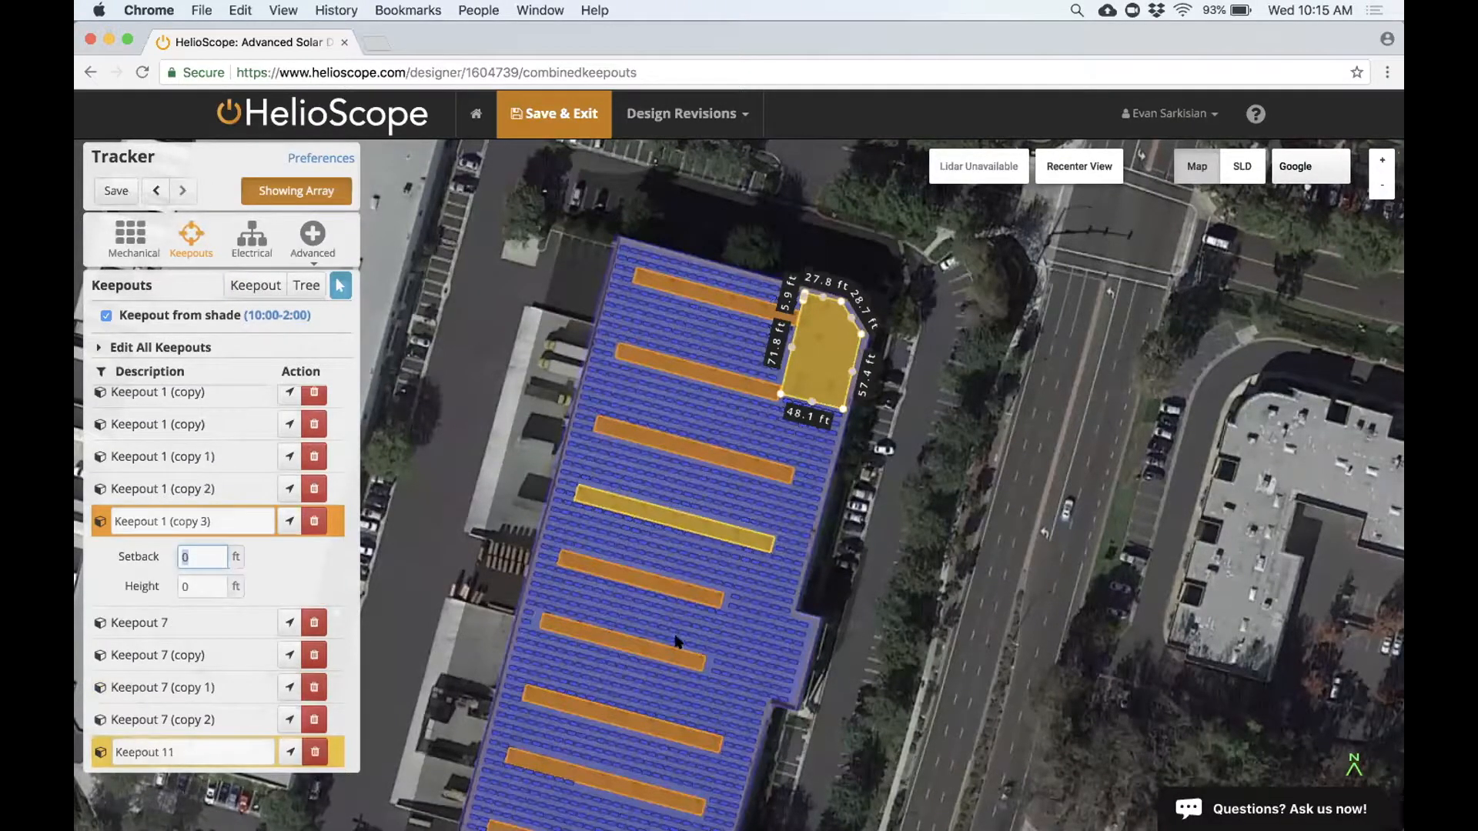
- Open the field segment to review its module layout around the keepouts, and return to the keepout list
{"action": "left_click", "coordinate": [610, 641]}
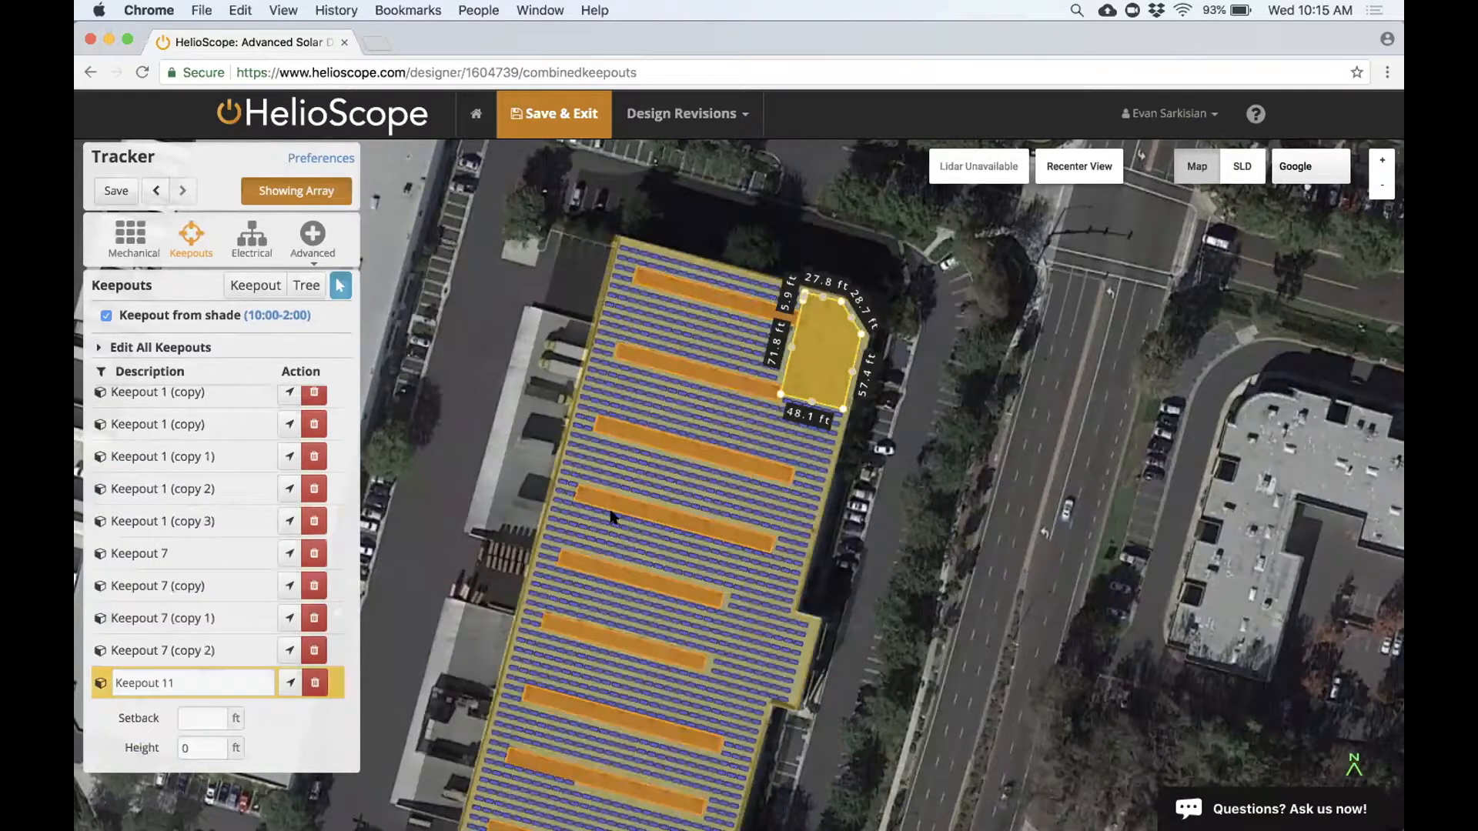
{"action": "scroll", "coordinate": [610, 554], "scroll_direction": "down", "scroll_amount": 5}
{"action": "left_click", "coordinate": [610, 616]}
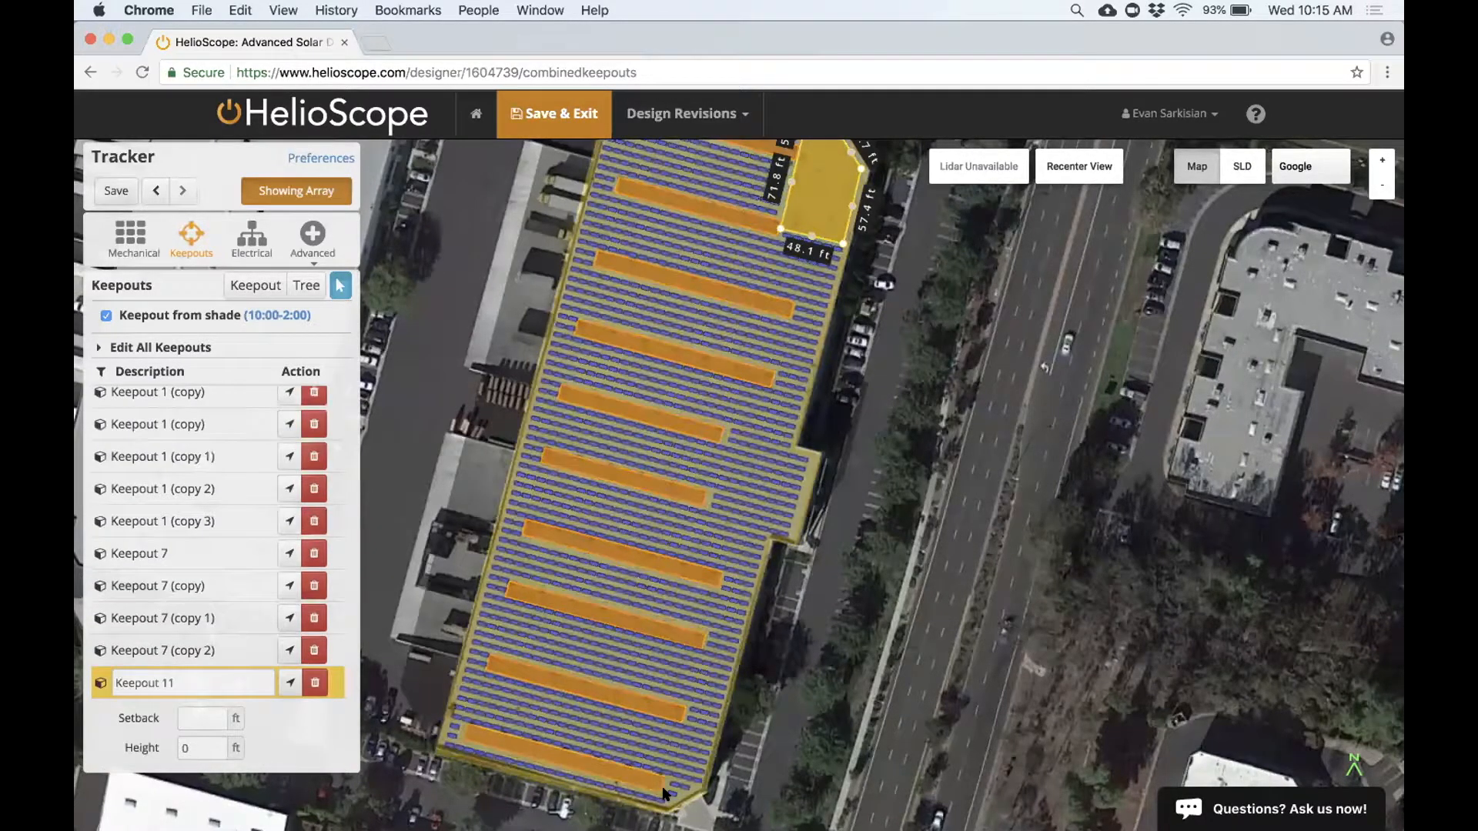
{"action": "left_click", "coordinate": [671, 793]}
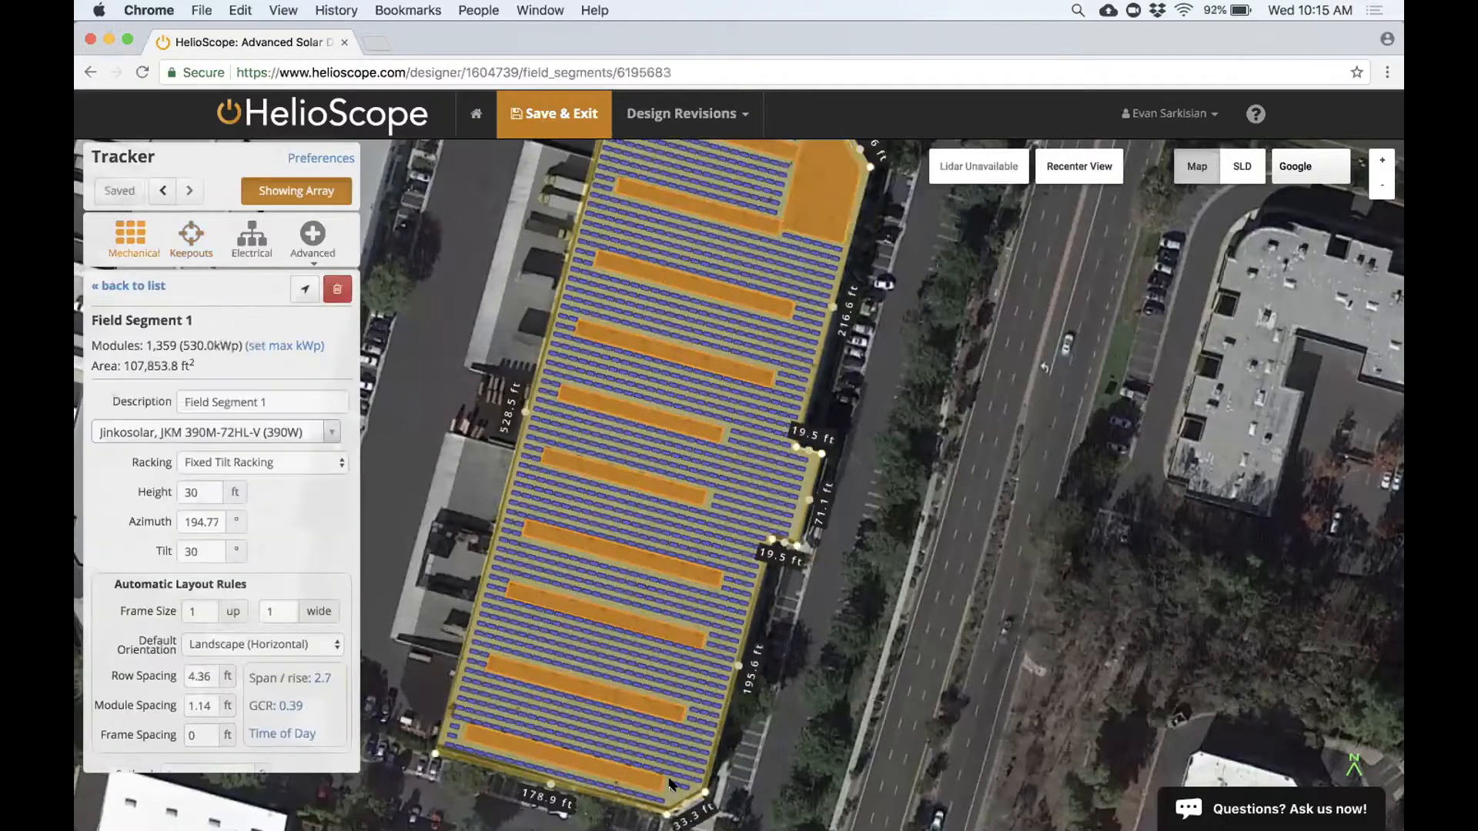
{"action": "left_click", "coordinate": [191, 235]}
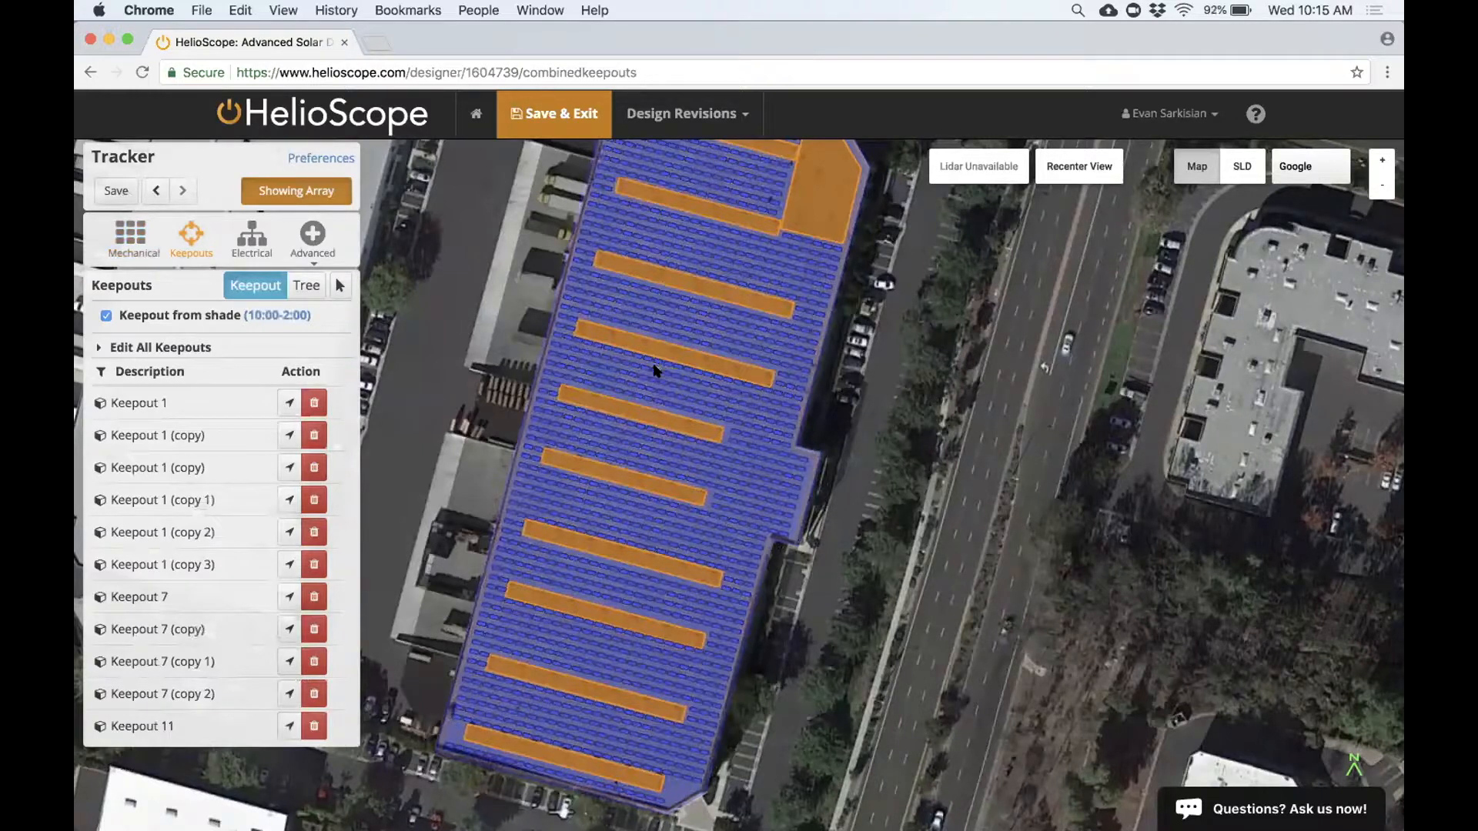
{"action": "left_click_drag", "start_coordinate": [657, 378], "coordinate": [660, 442]}
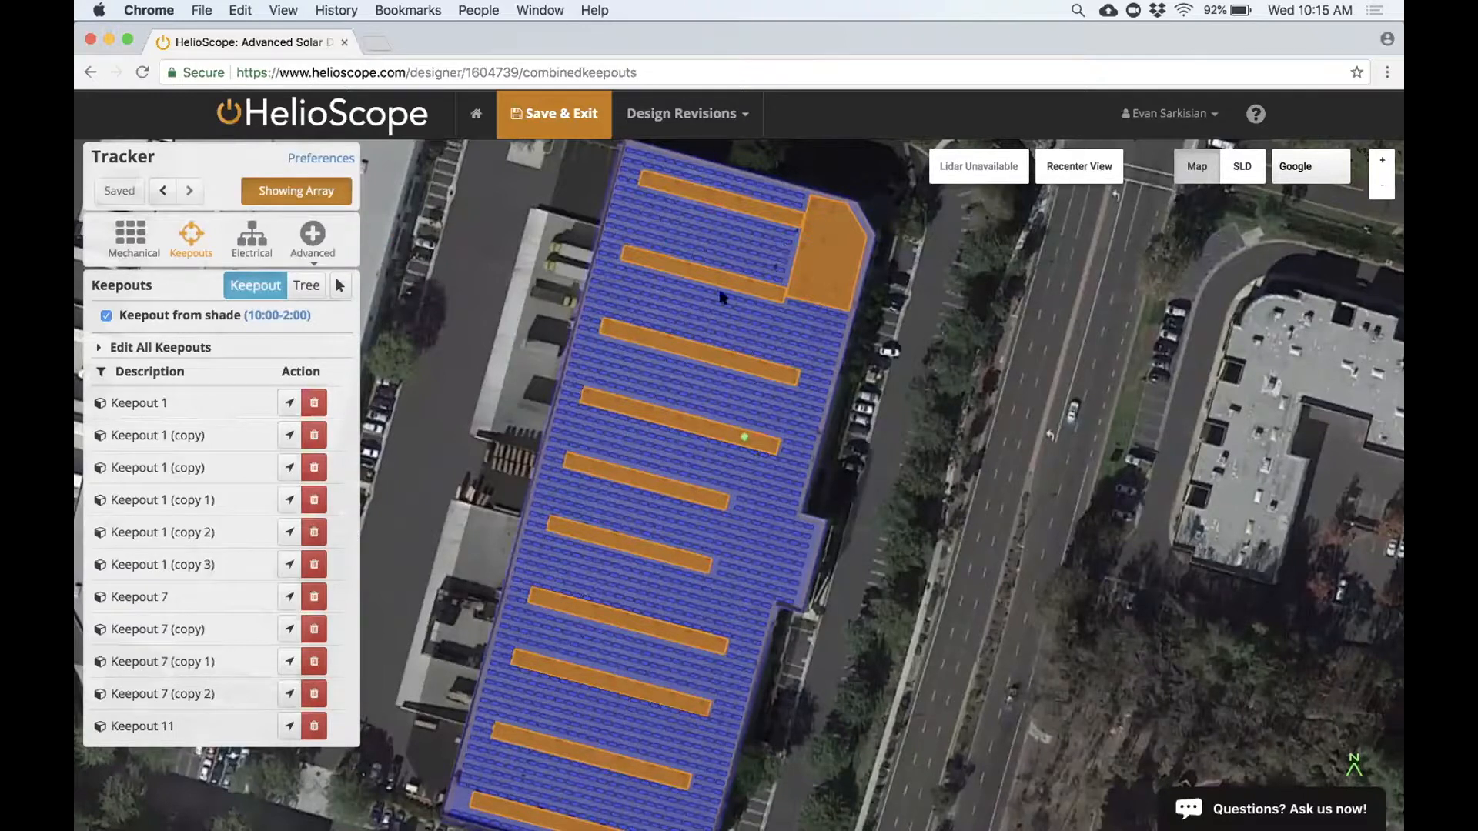
- Open the wiring zone's electrical settings and review its inverter, detailed stringing options and available string wire sizes
{"action": "left_click", "coordinate": [240, 254]}
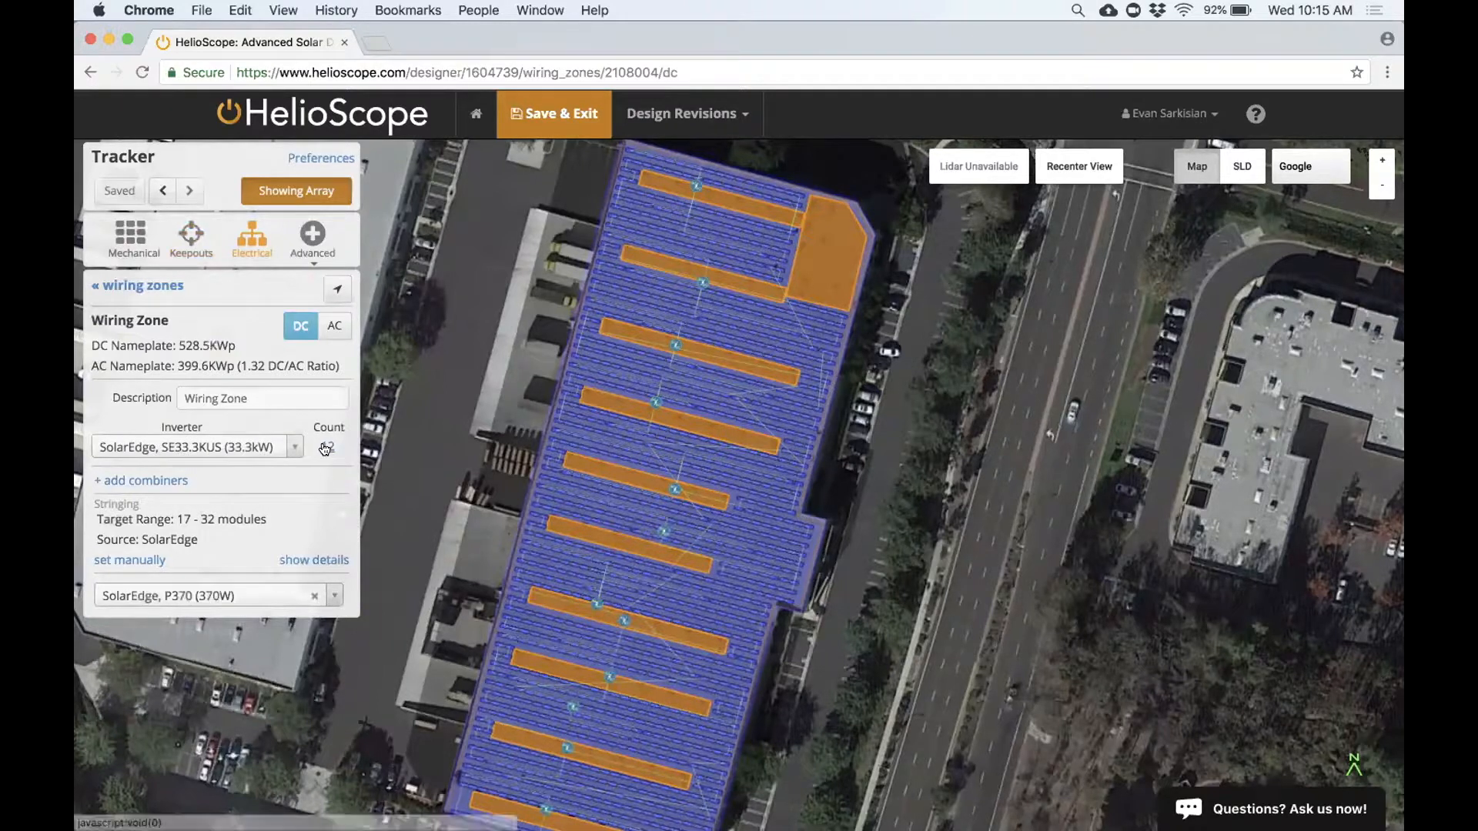
{"action": "mouse_move", "coordinate": [325, 450]}
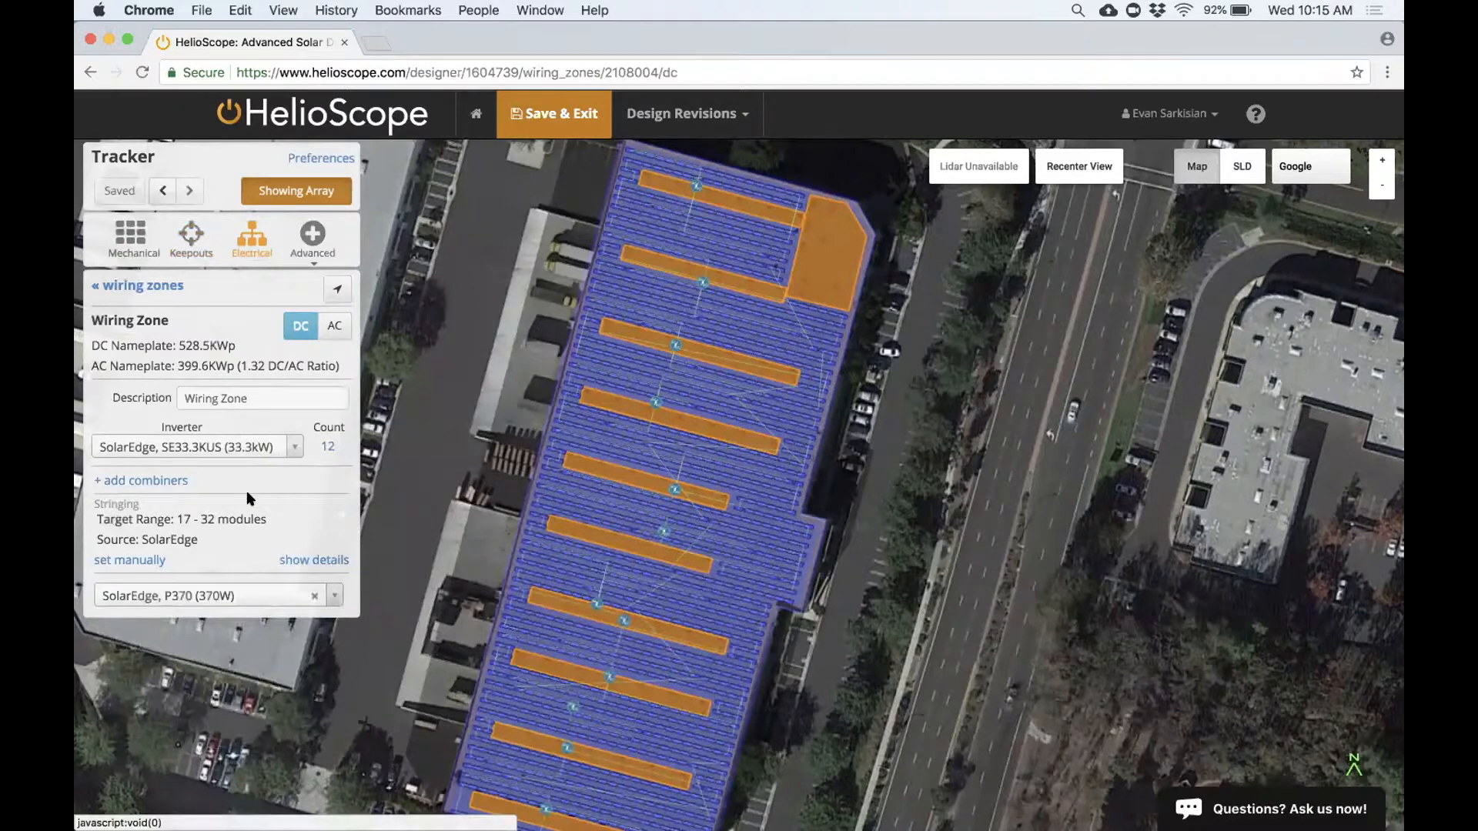
{"action": "left_click", "coordinate": [285, 559]}
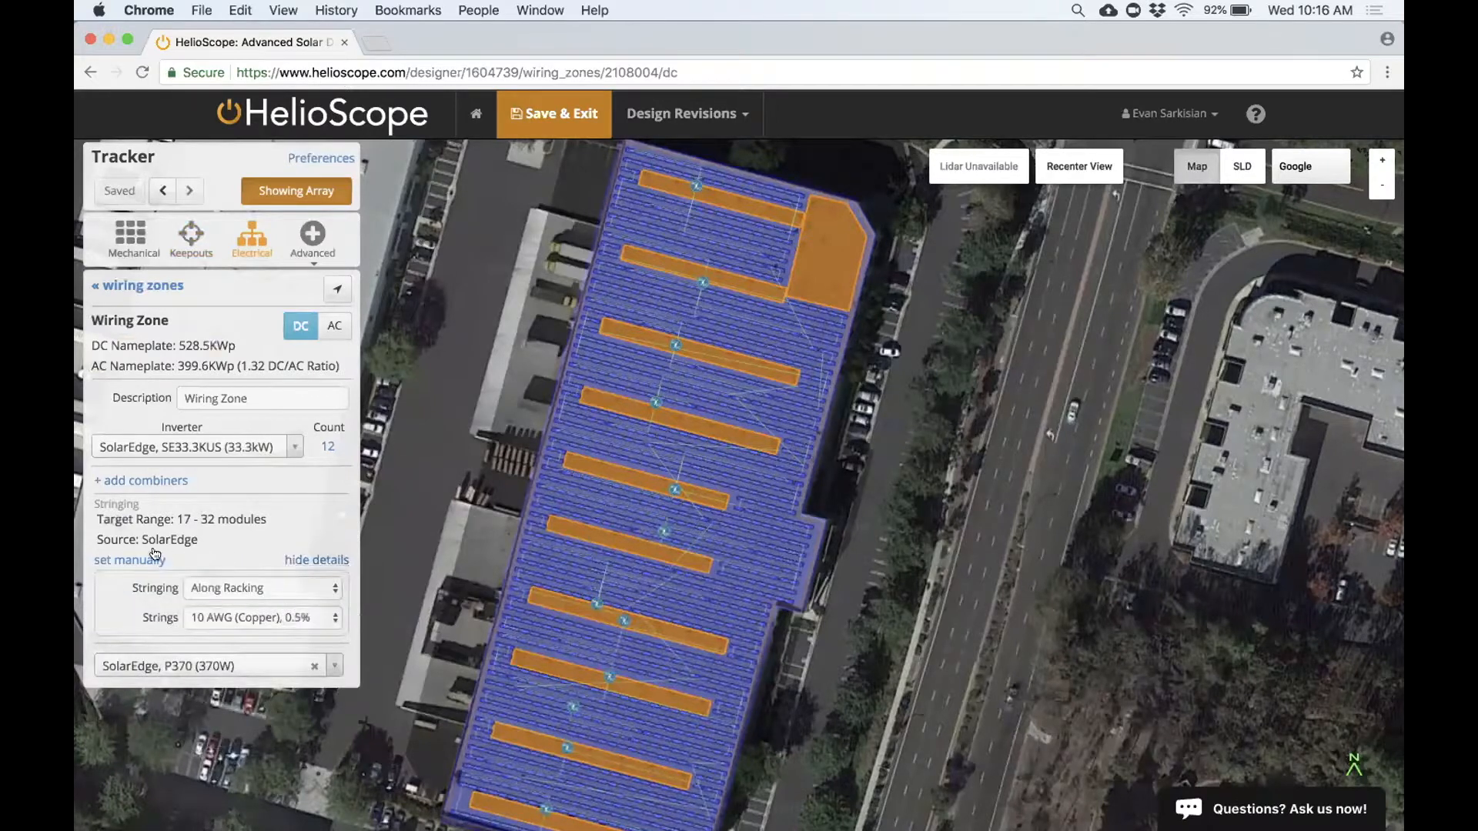
{"action": "left_click", "coordinate": [248, 618]}
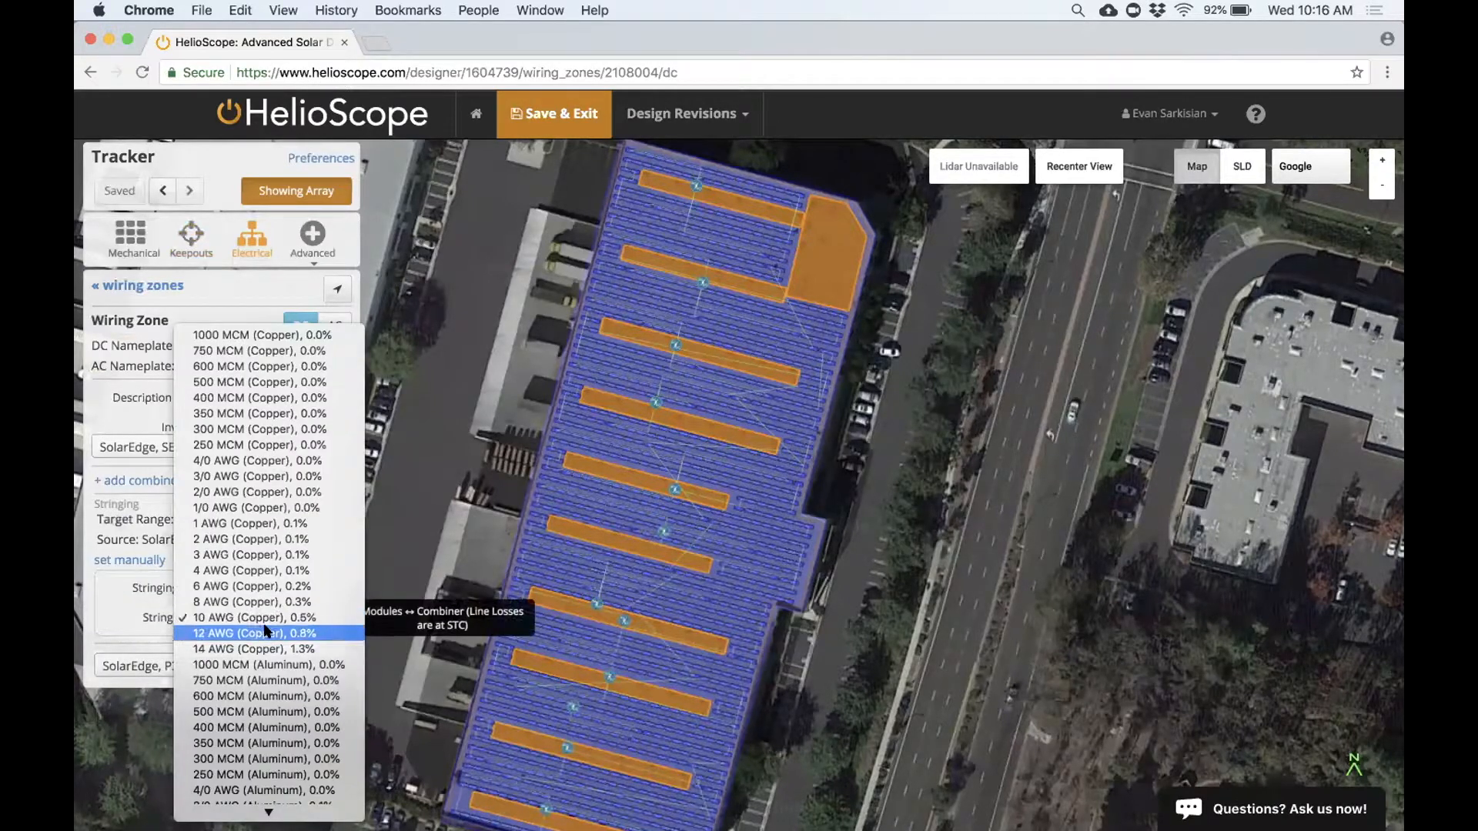
{"action": "left_click", "coordinate": [156, 620]}
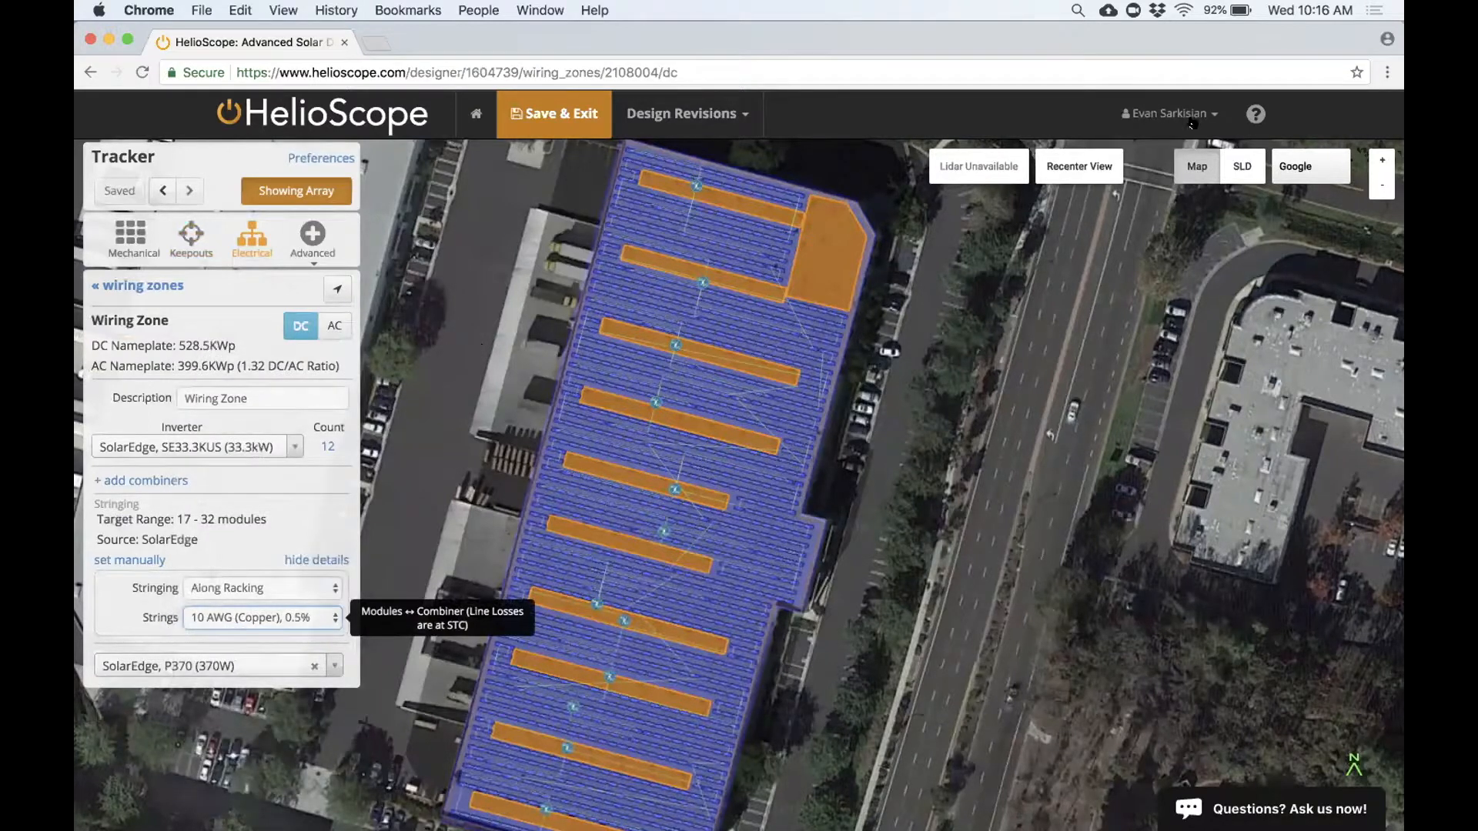
- Preview the design's single-line diagram, and save and exit the designer
{"action": "left_click", "coordinate": [1241, 166]}
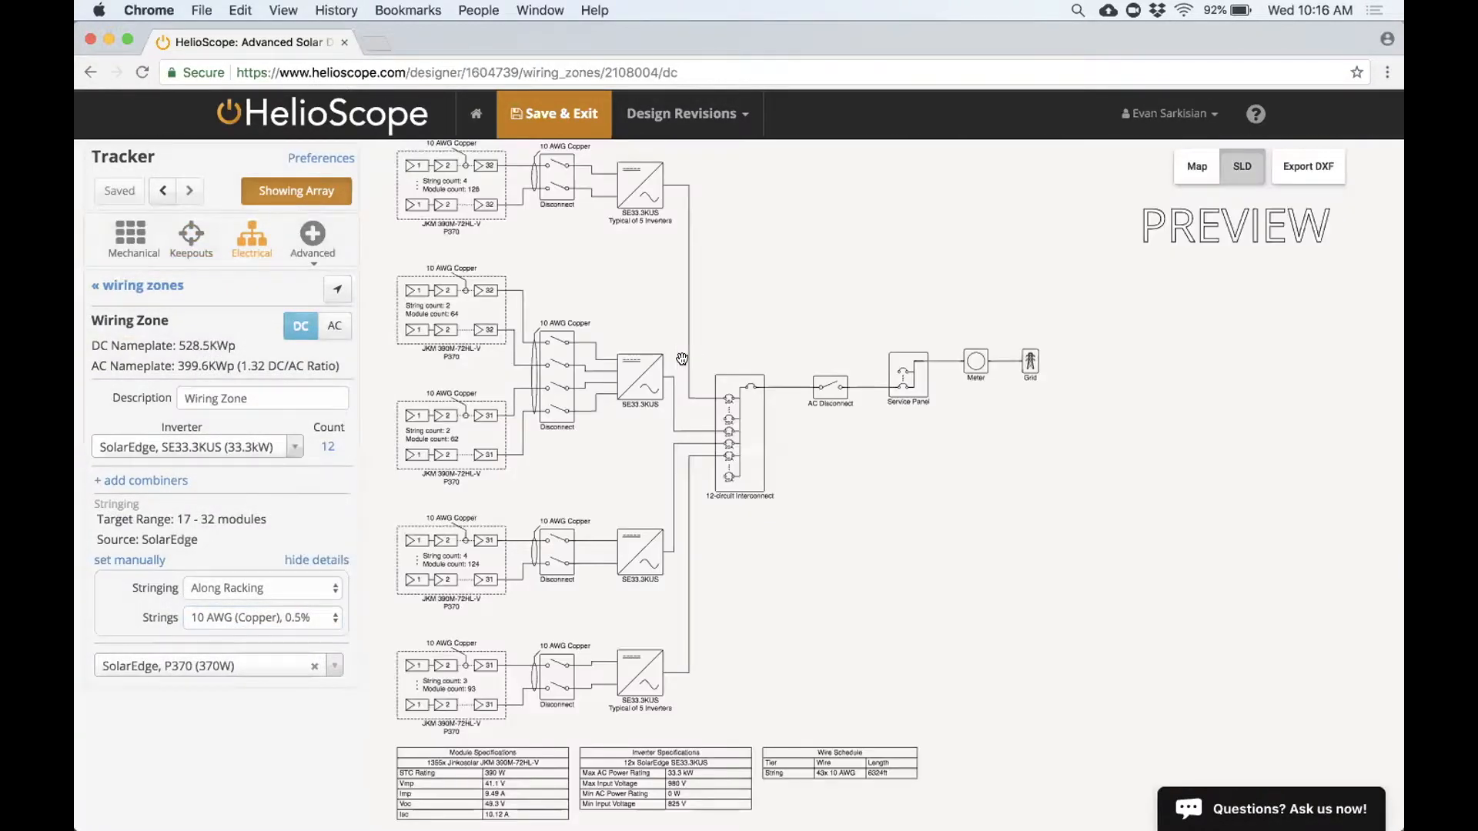
{"action": "left_click_drag", "start_coordinate": [536, 279], "coordinate": [553, 298]}
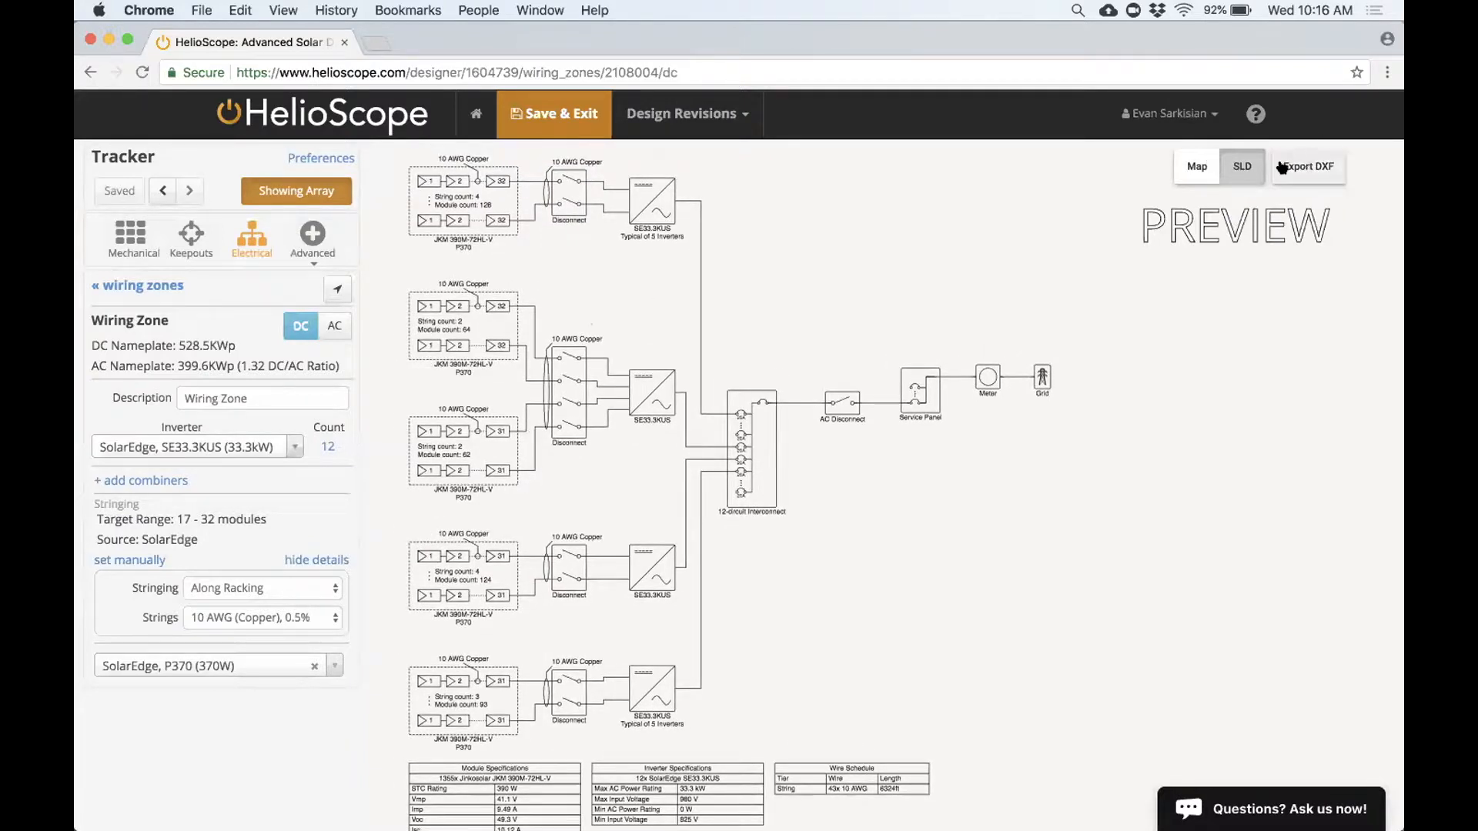
{"action": "left_click", "coordinate": [564, 132]}
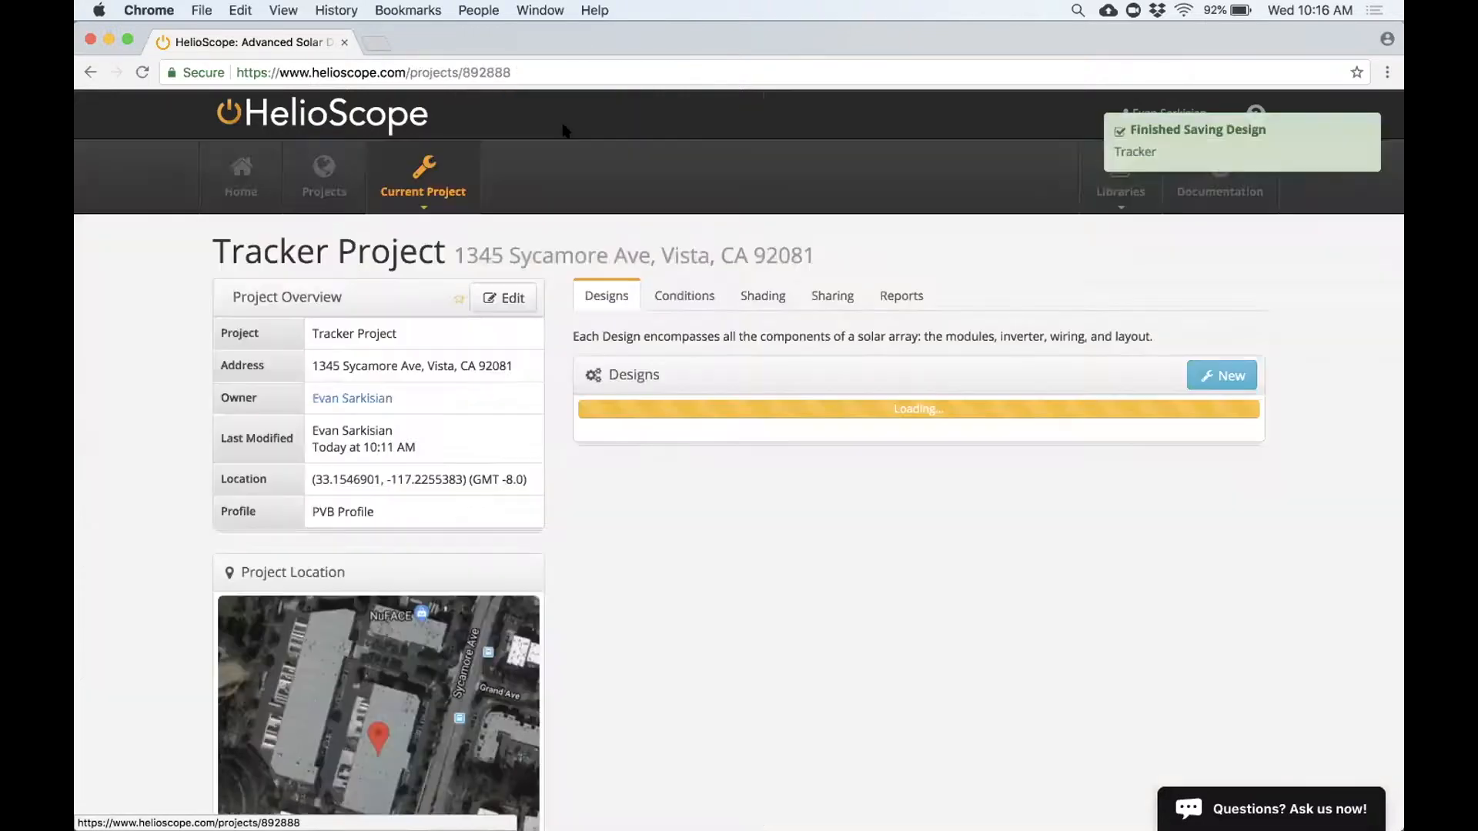
- Review the Tracker design's summary, from its components, field segments and wiring zones to the detailed layout, and close it
{"action": "left_click", "coordinate": [600, 441]}
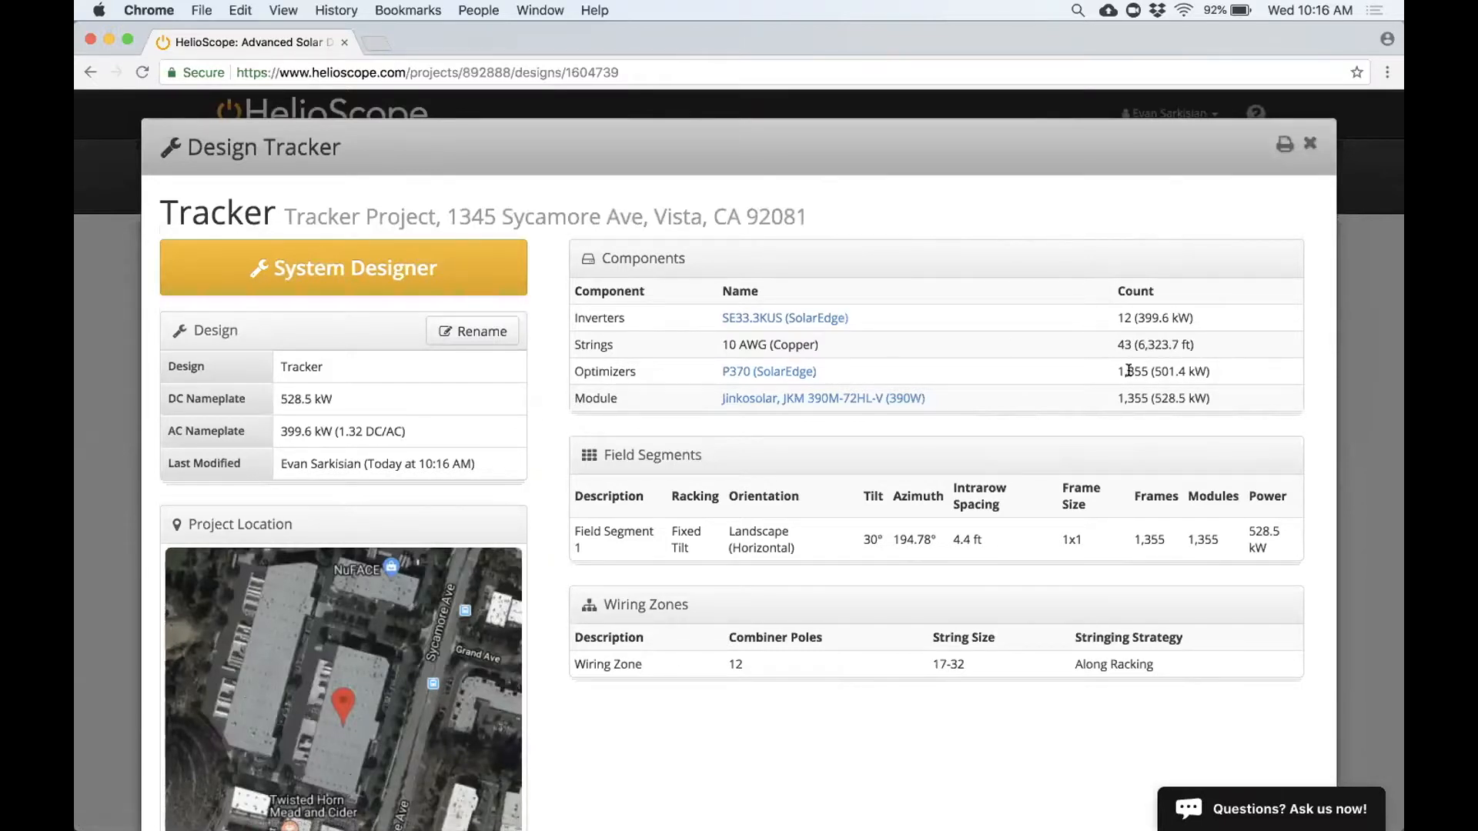
{"action": "scroll", "coordinate": [1082, 494], "scroll_direction": "down", "scroll_amount": 10}
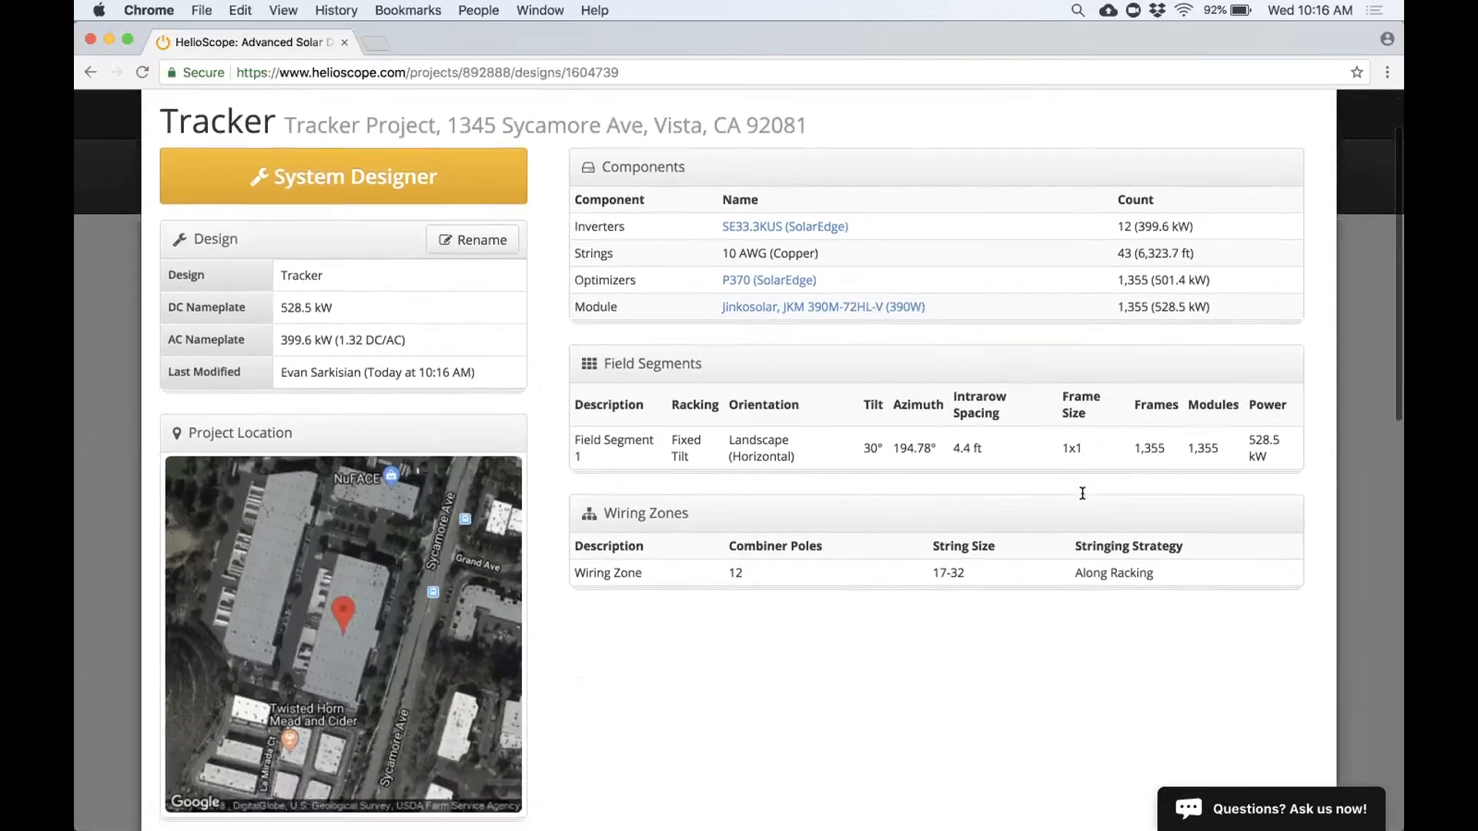
{"action": "scroll", "coordinate": [1083, 492], "scroll_direction": "down", "scroll_amount": 6}
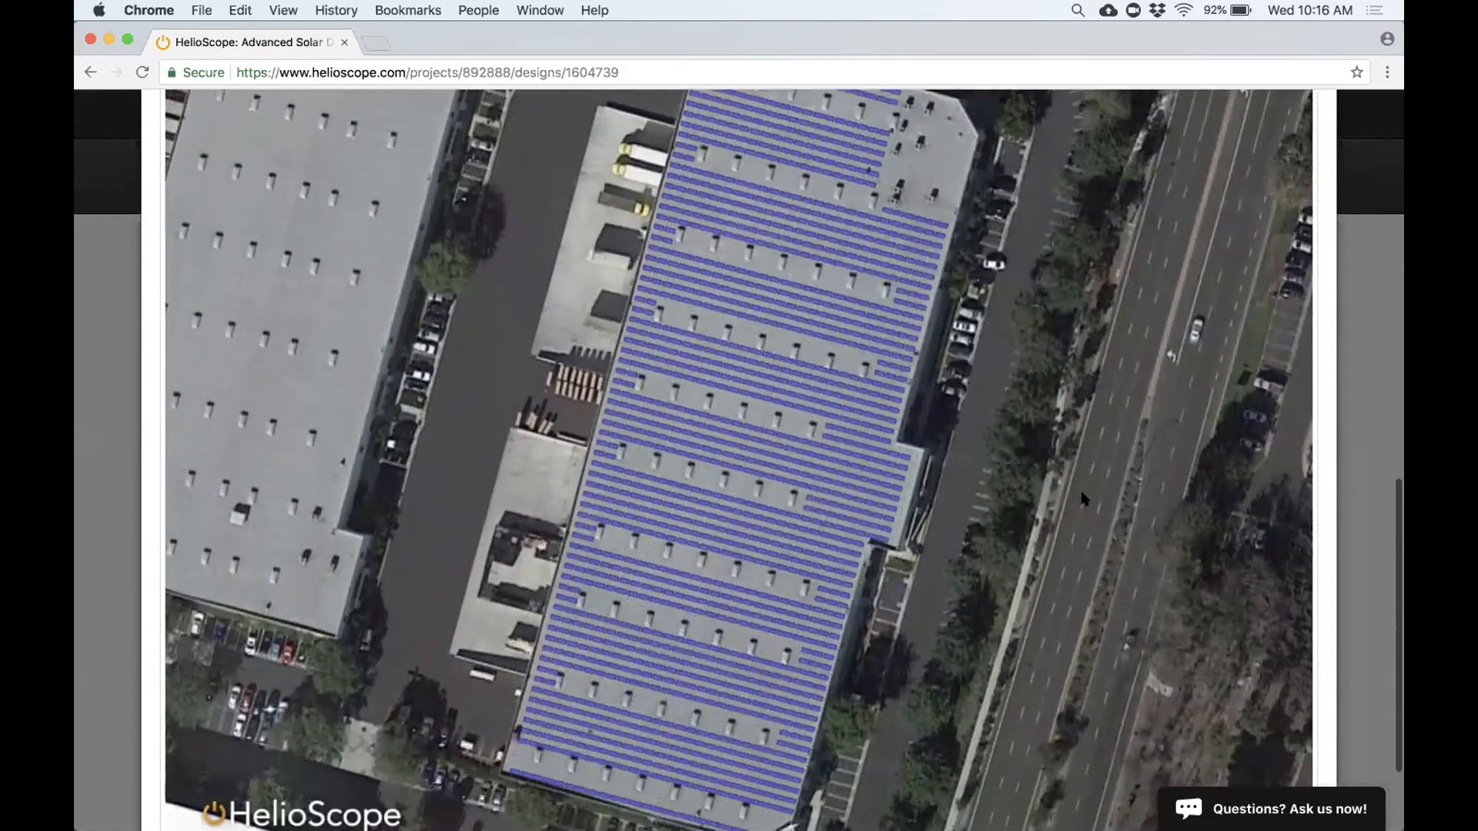
{"action": "scroll", "coordinate": [1083, 498], "scroll_direction": "up", "scroll_amount": 3}
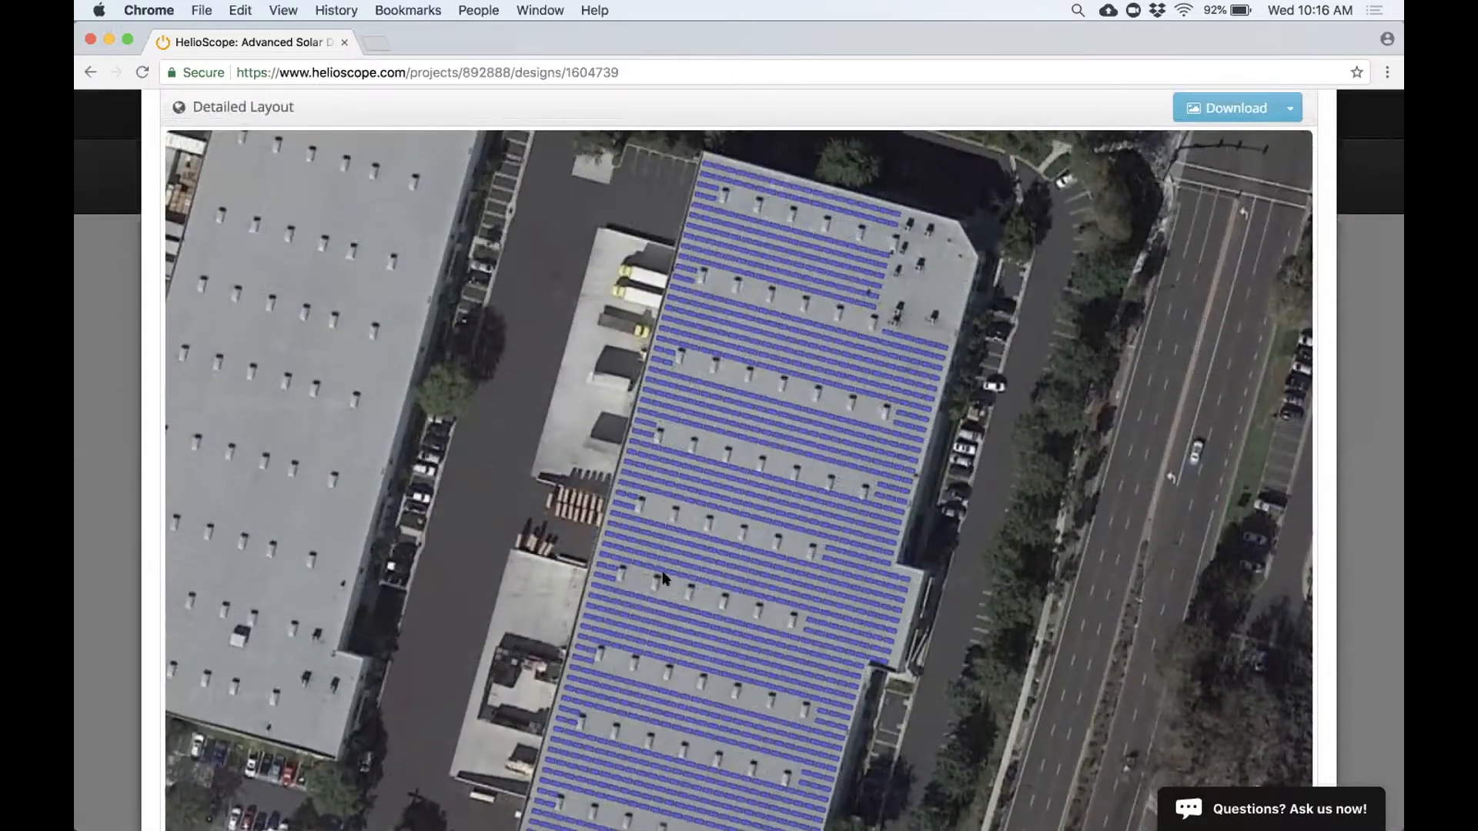
{"action": "scroll", "coordinate": [669, 676], "scroll_direction": "down", "scroll_amount": 3}
{"action": "scroll", "coordinate": [669, 676], "scroll_direction": "up", "scroll_amount": 6}
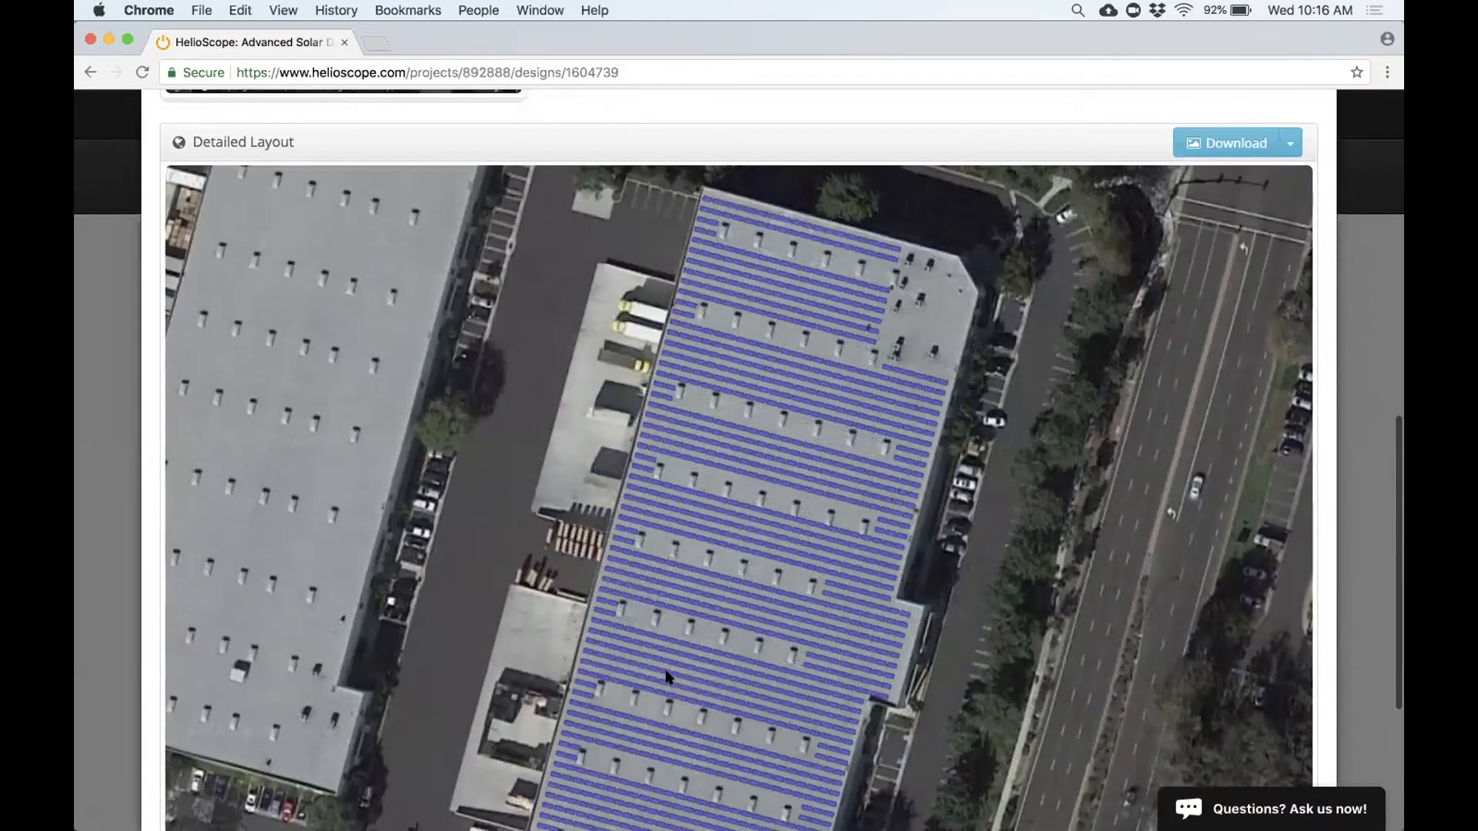
{"action": "scroll", "coordinate": [669, 678], "scroll_direction": "up", "scroll_amount": 7}
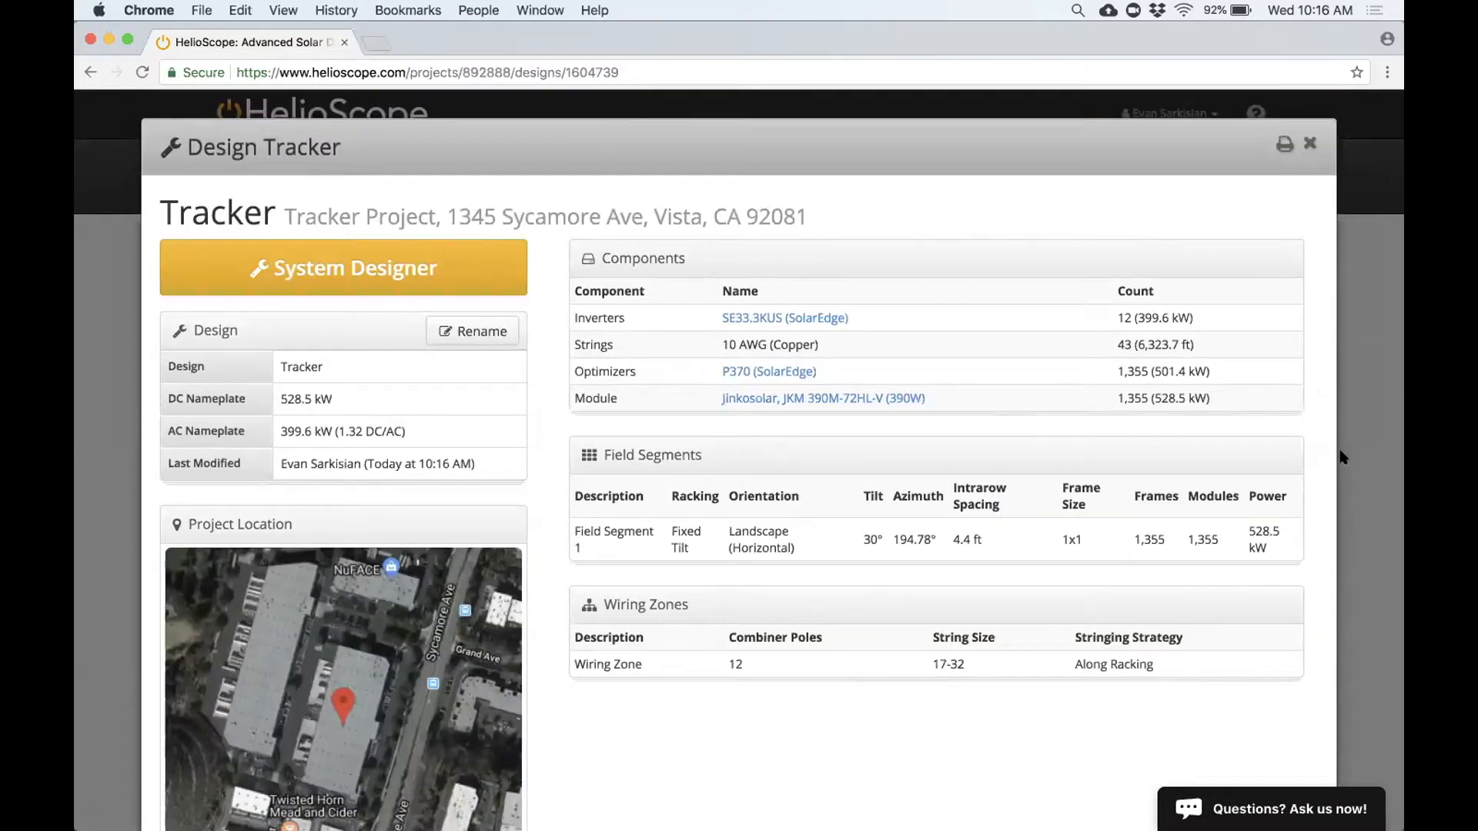
{"action": "left_click", "coordinate": [1343, 452]}
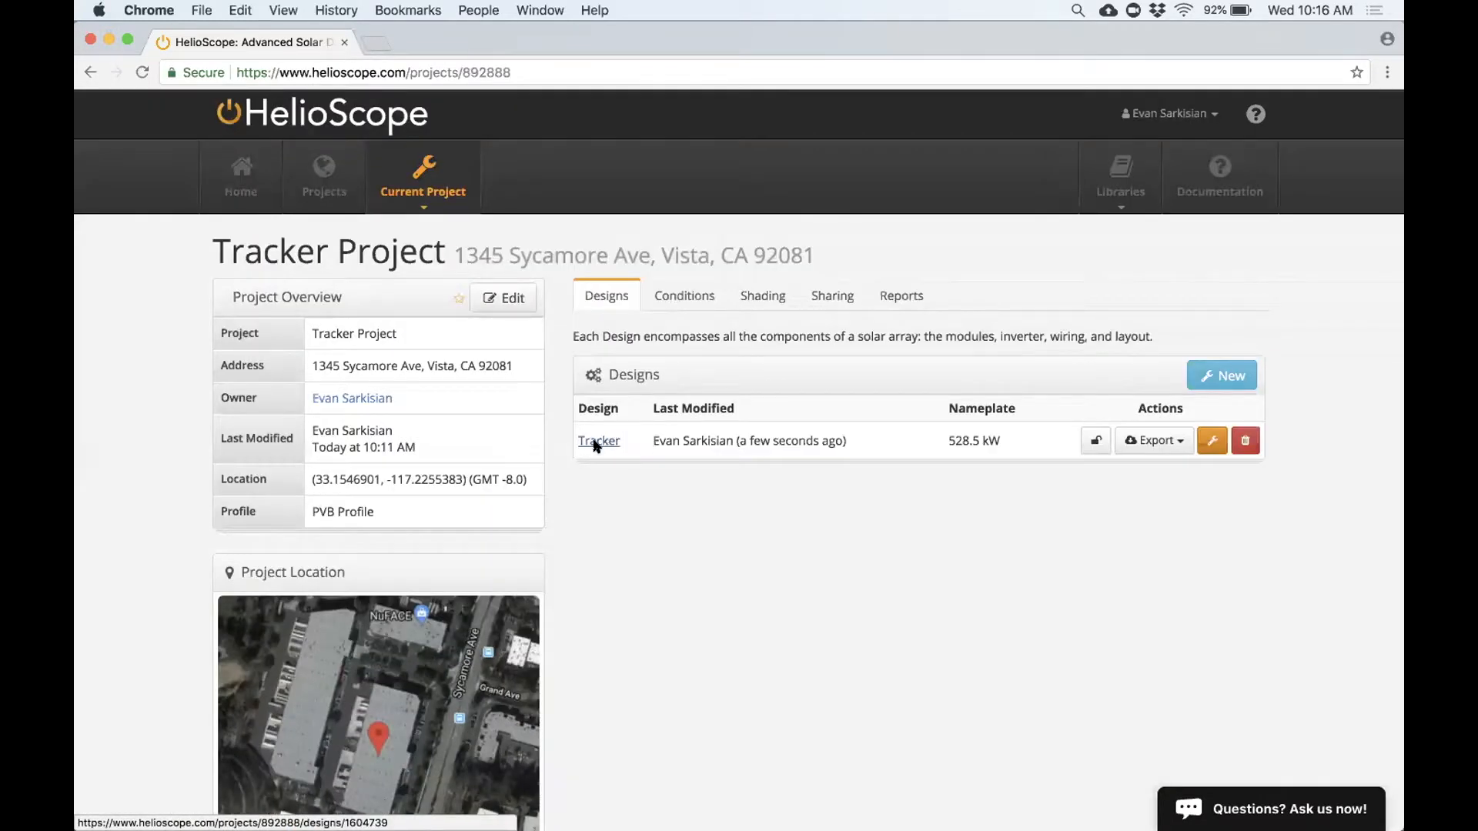
- Export the Tracker design as a CAD (.dxf) file and dismiss the browser's download notice
{"action": "left_click", "coordinate": [1156, 443]}
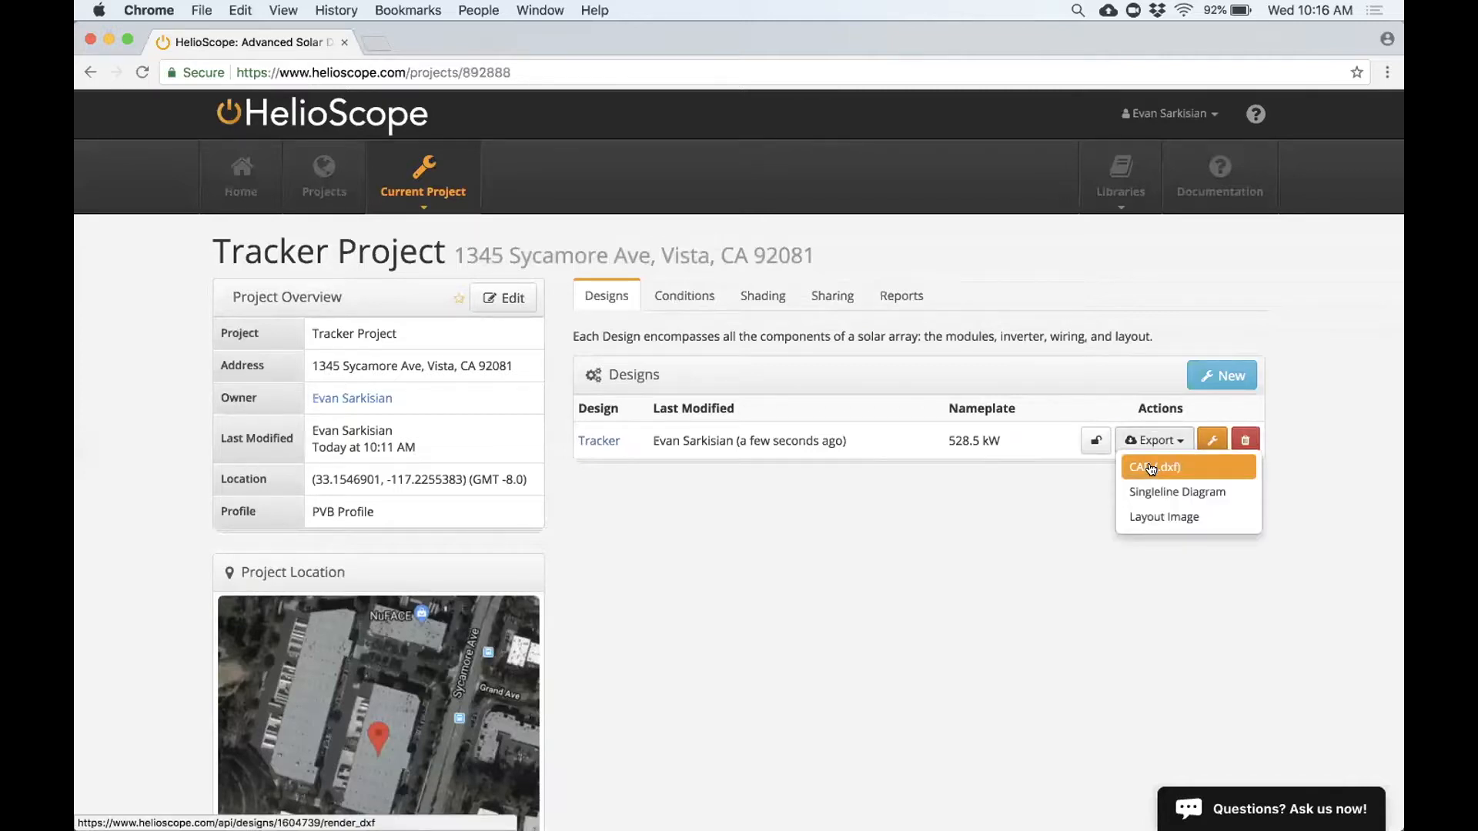
{"action": "left_click", "coordinate": [1152, 469]}
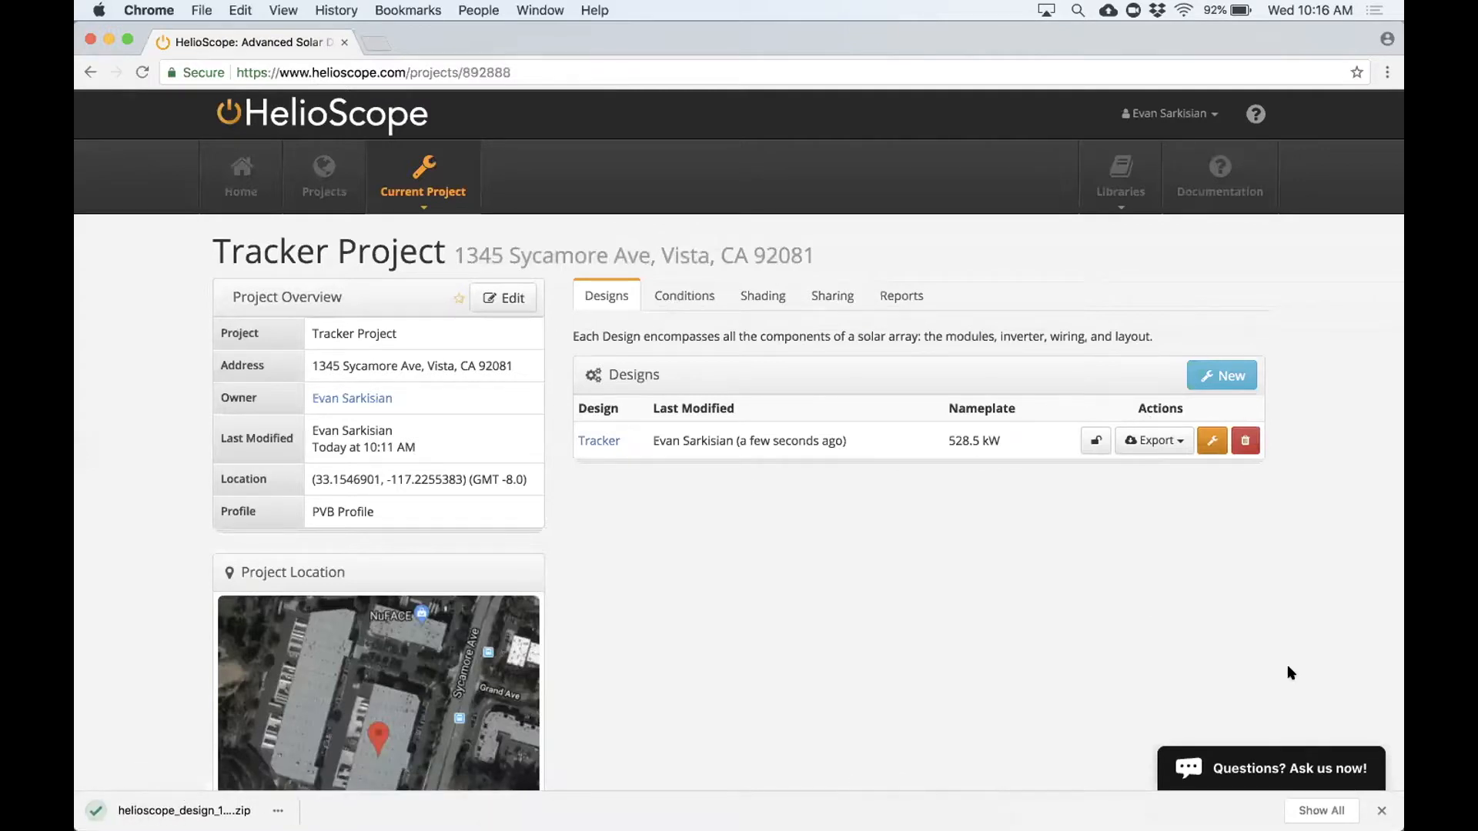
{"action": "left_click", "coordinate": [1382, 811]}
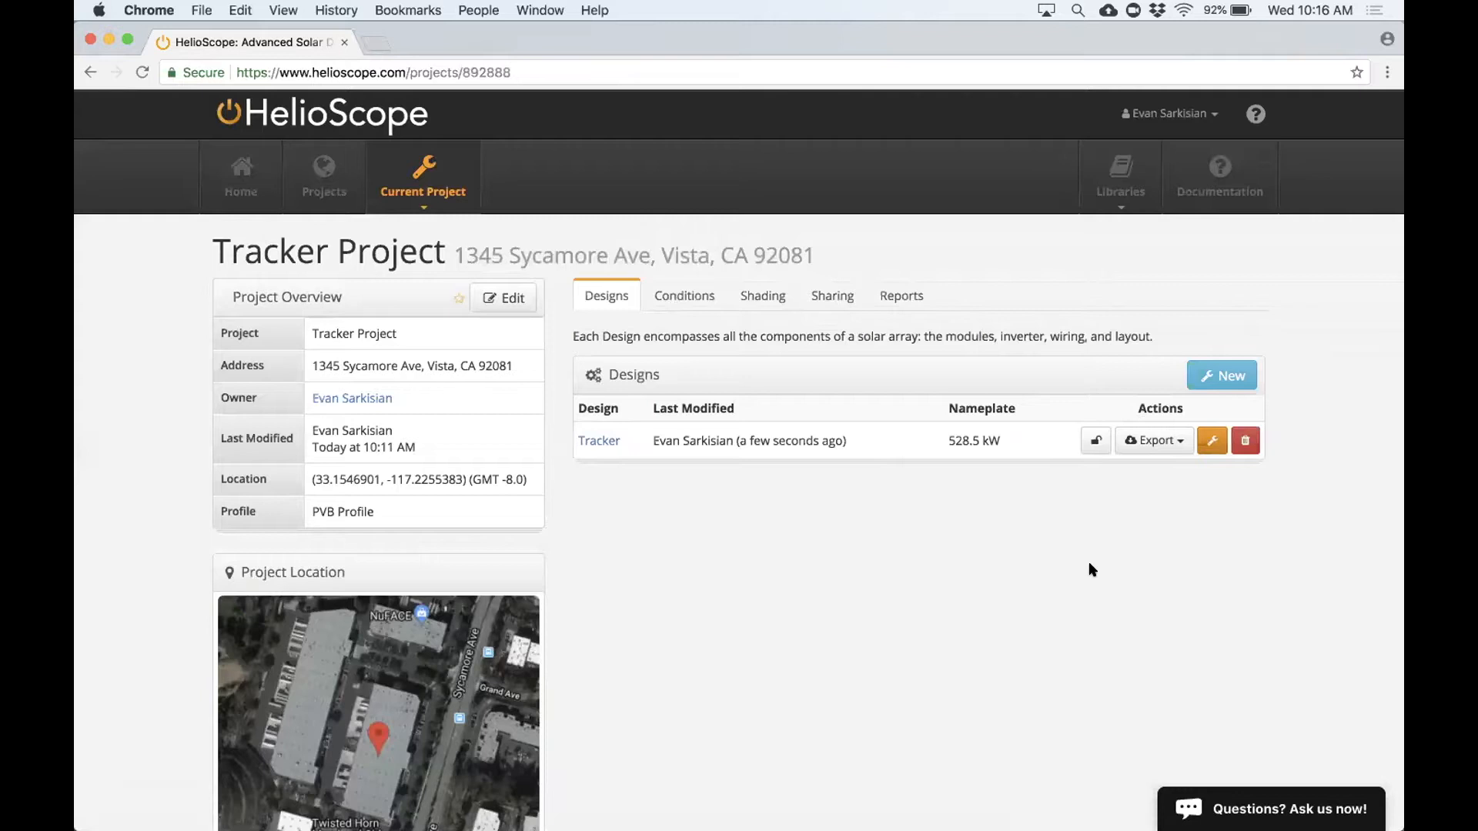